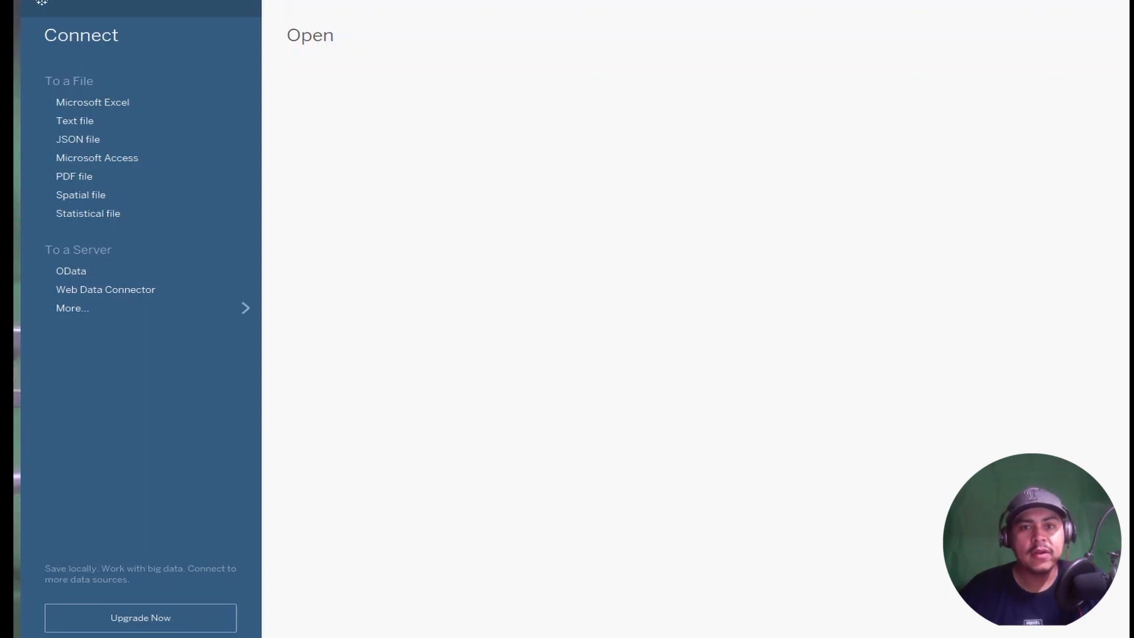
Connect to the text file guevara_standings_by_day.csv and change its Year field to the String data type
left_click(89, 121)
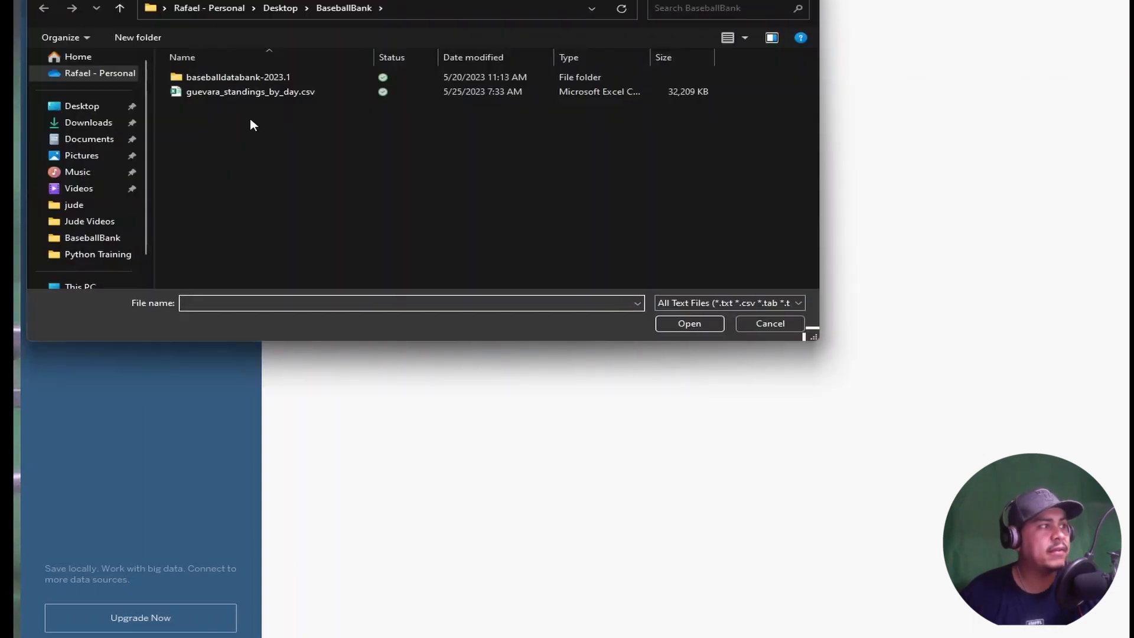
left_click(255, 93)
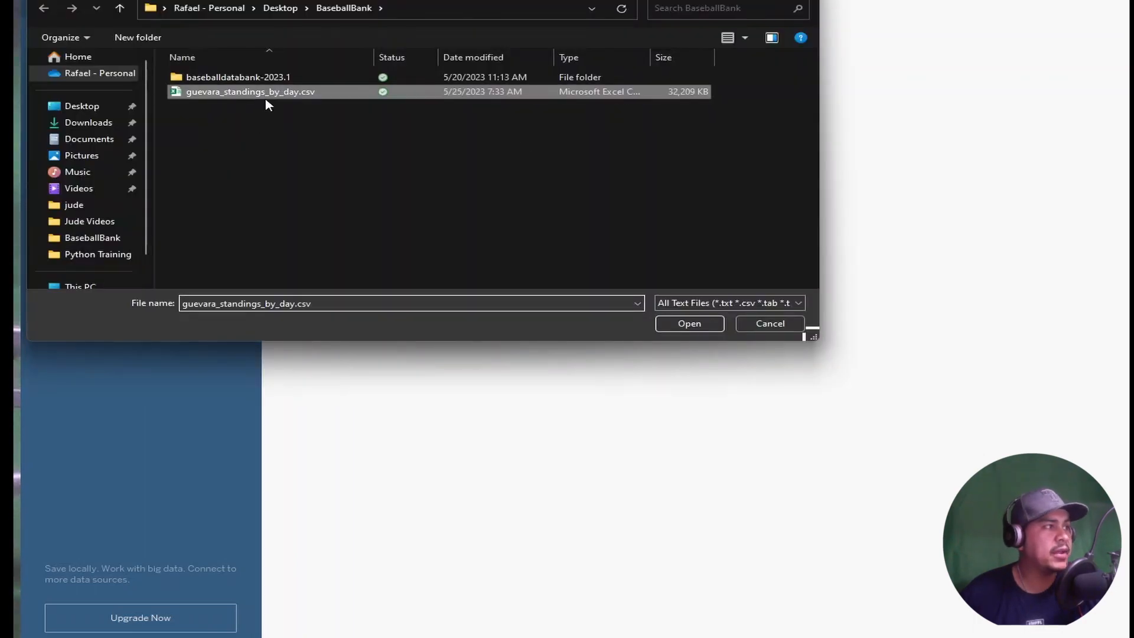
left_click(667, 325)
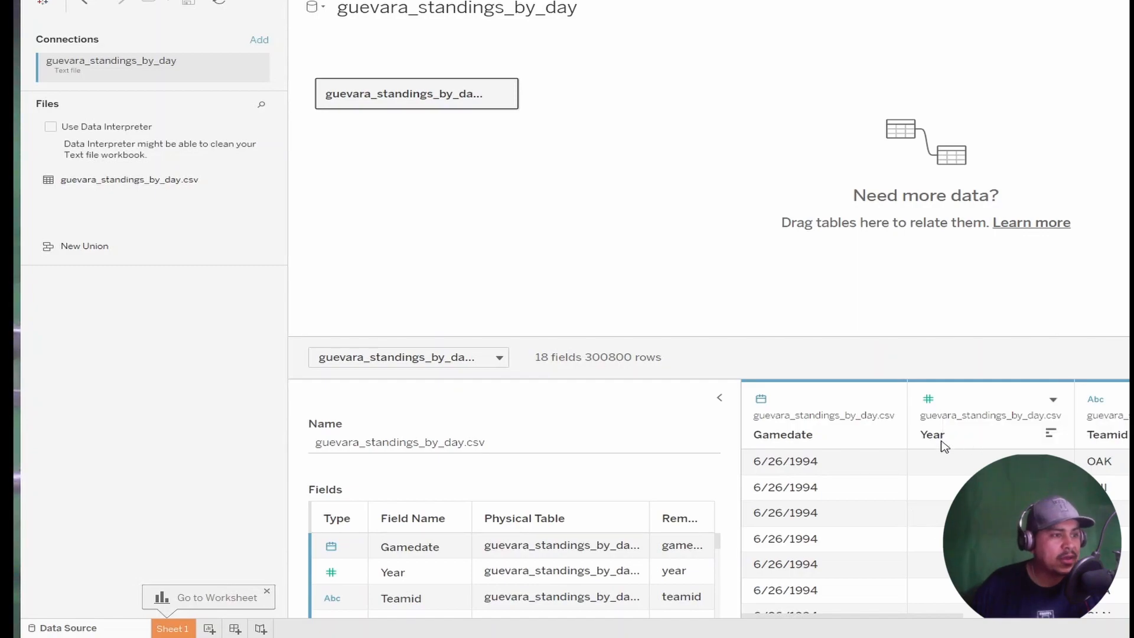
left_click(930, 400)
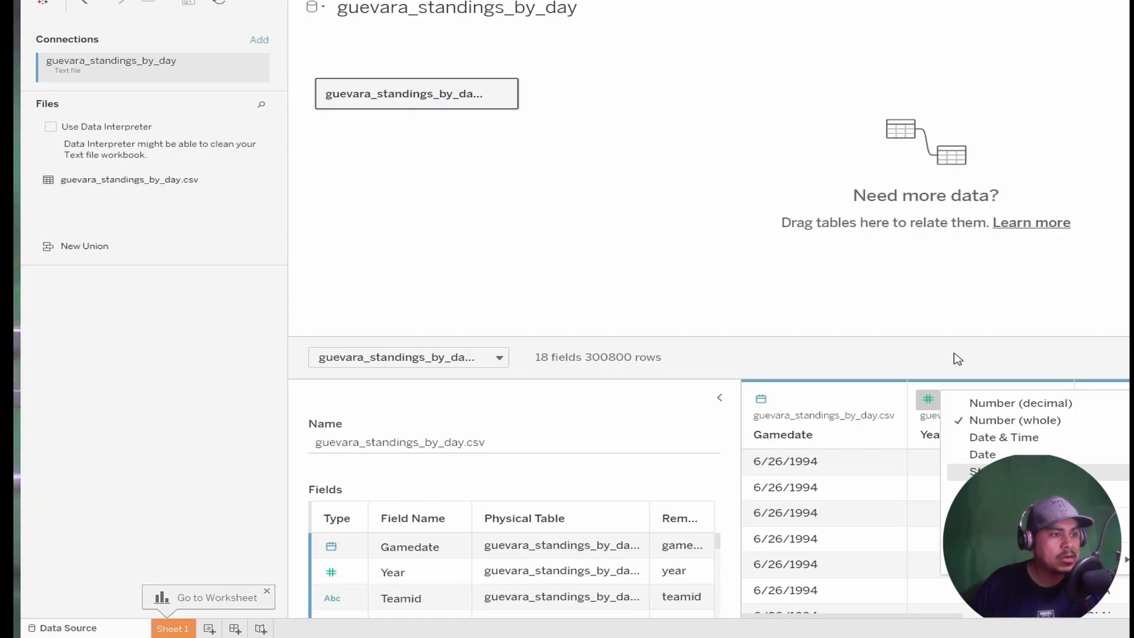
left_click(976, 471)
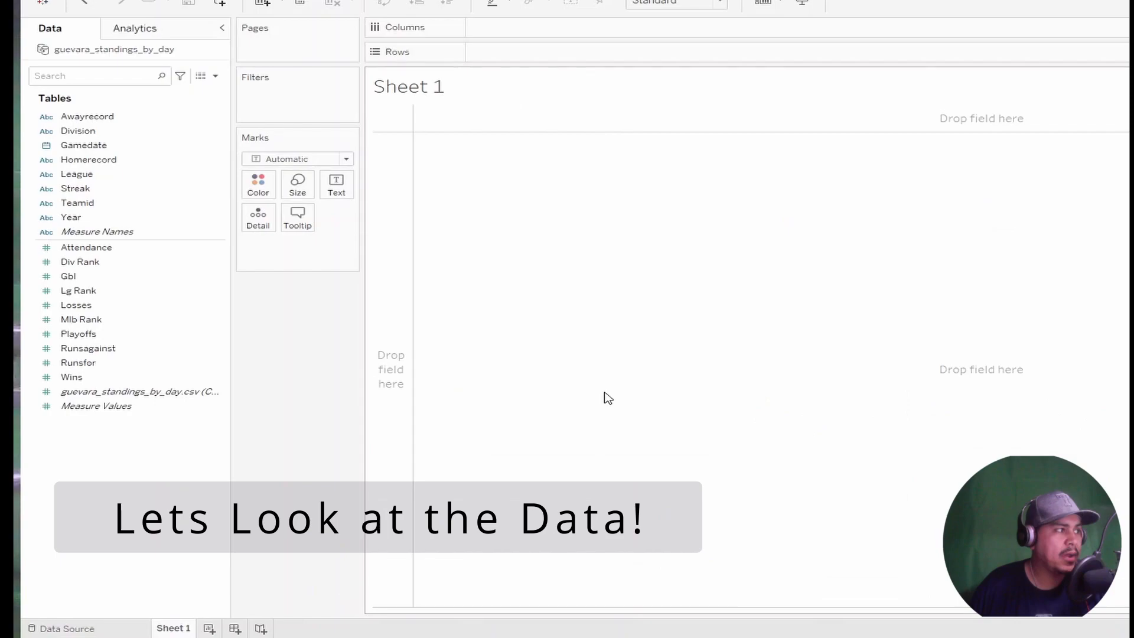
Build a table on Sheet 1 with Year in the columns and Teamid in the rows
left_click(49, 146)
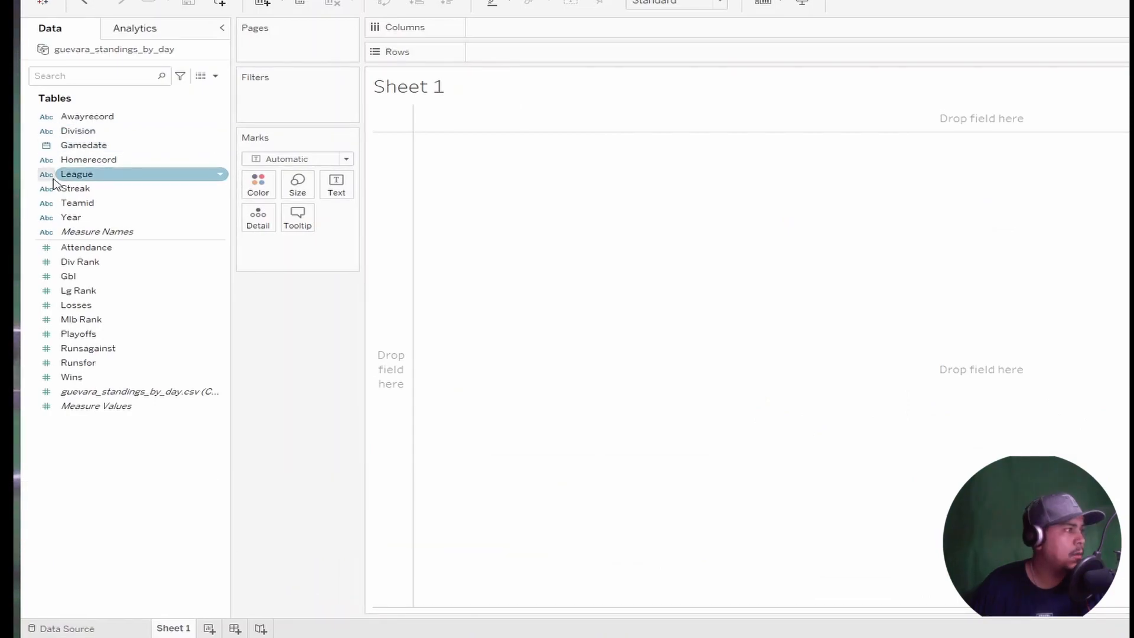
left_click(69, 204)
left_click_drag(70, 217, 591, 27)
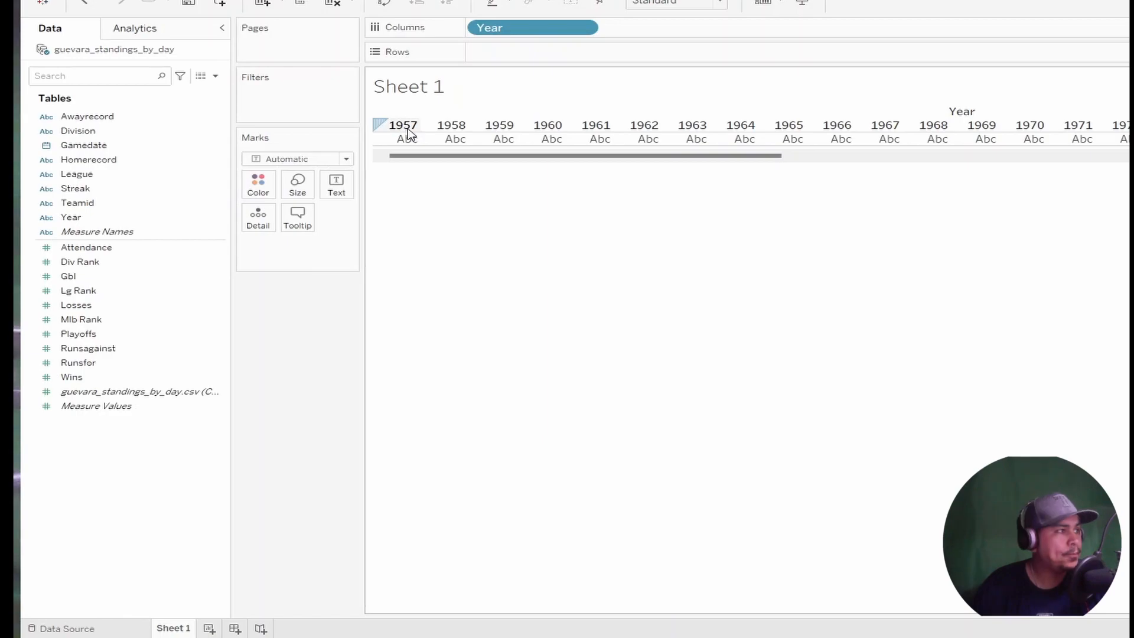
left_click_drag(408, 130, 613, 58)
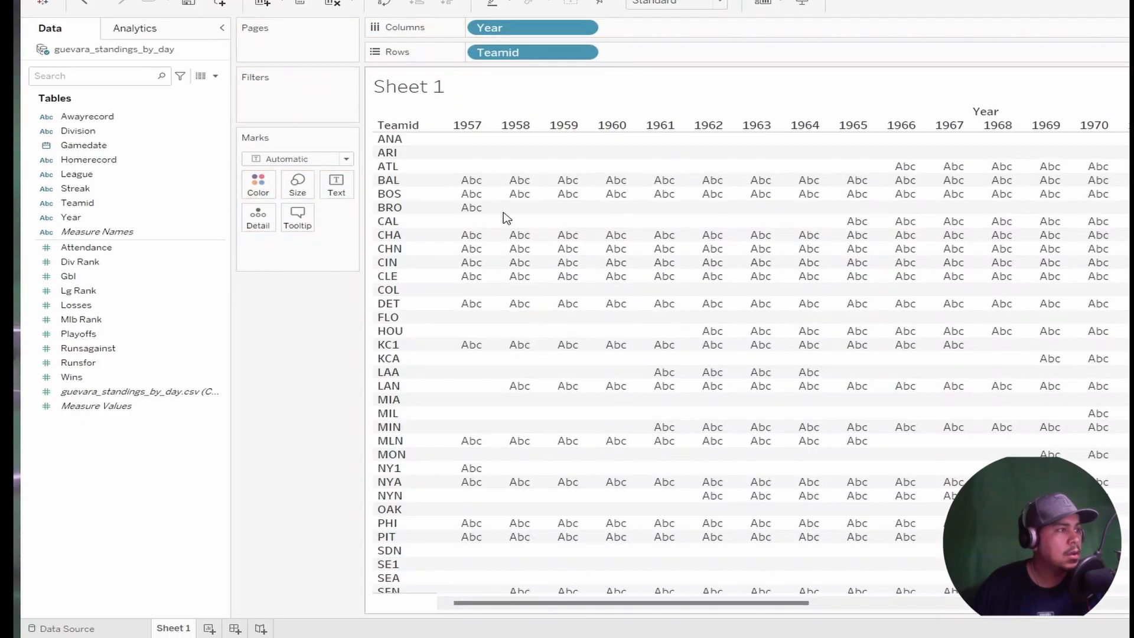
mouse_move(514, 186)
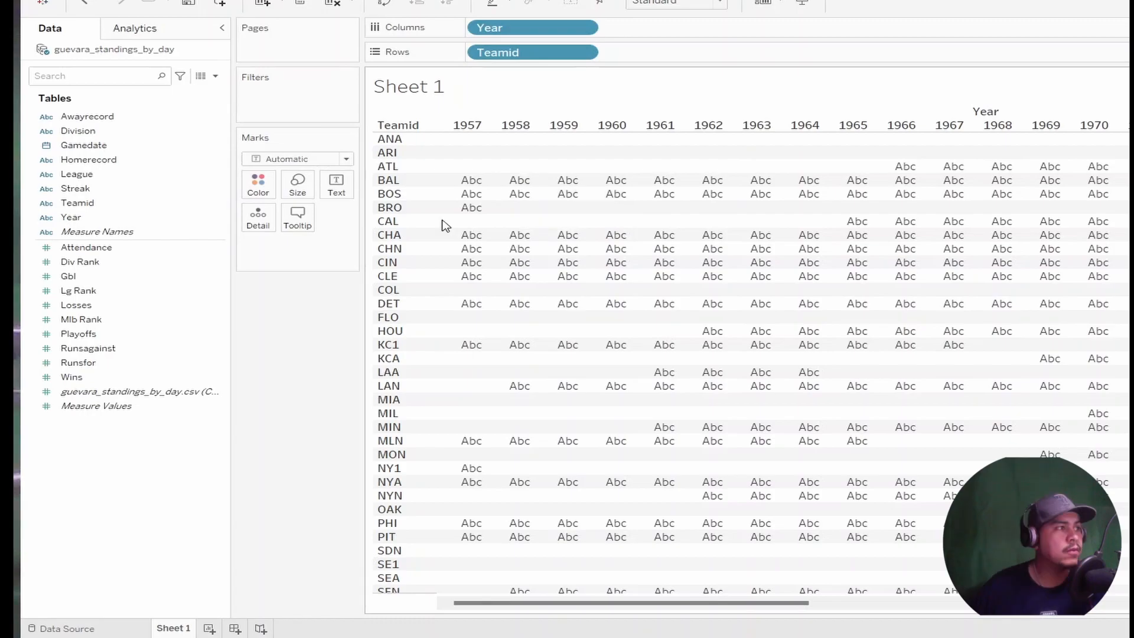
Sort the Year field in descending data source order so the latest years come first
right_click(493, 53)
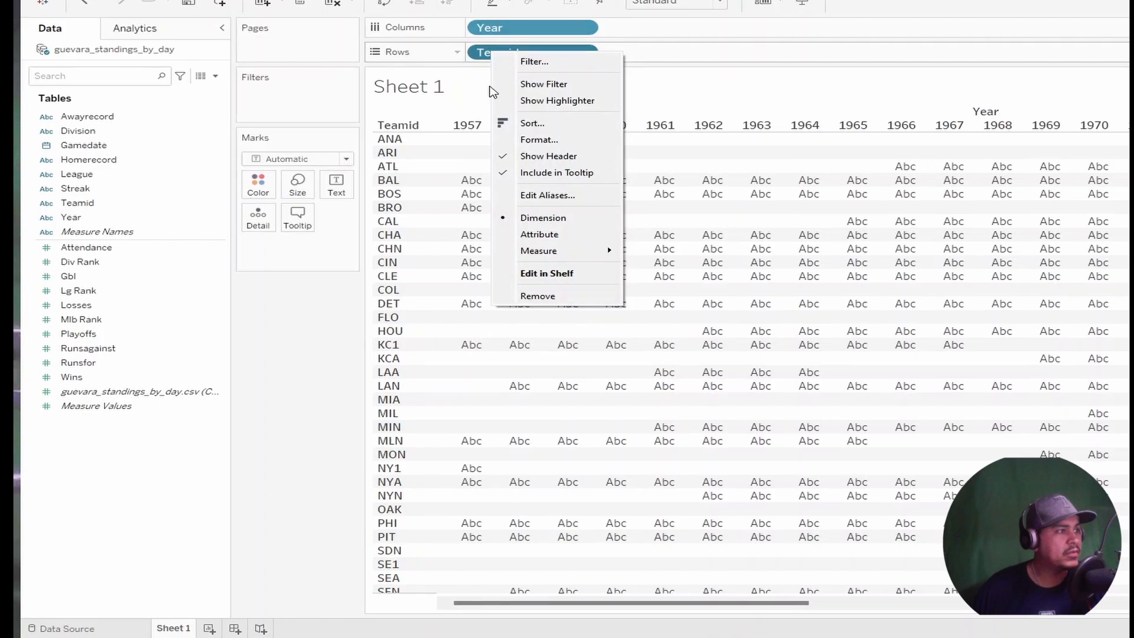
left_click(532, 123)
left_click(709, 320)
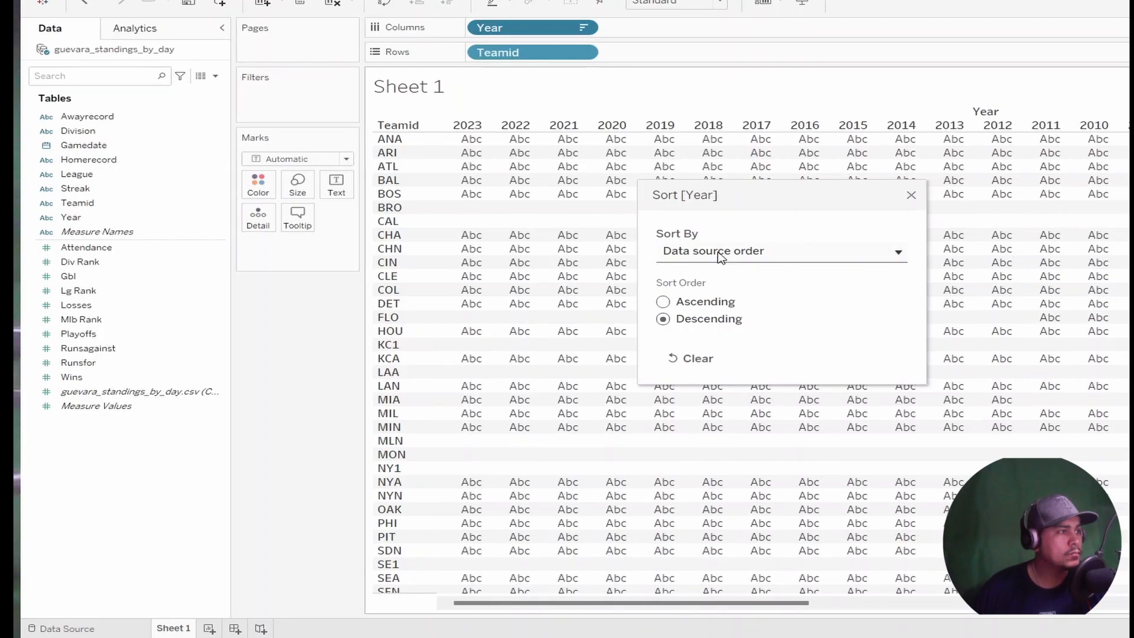
left_click(437, 242)
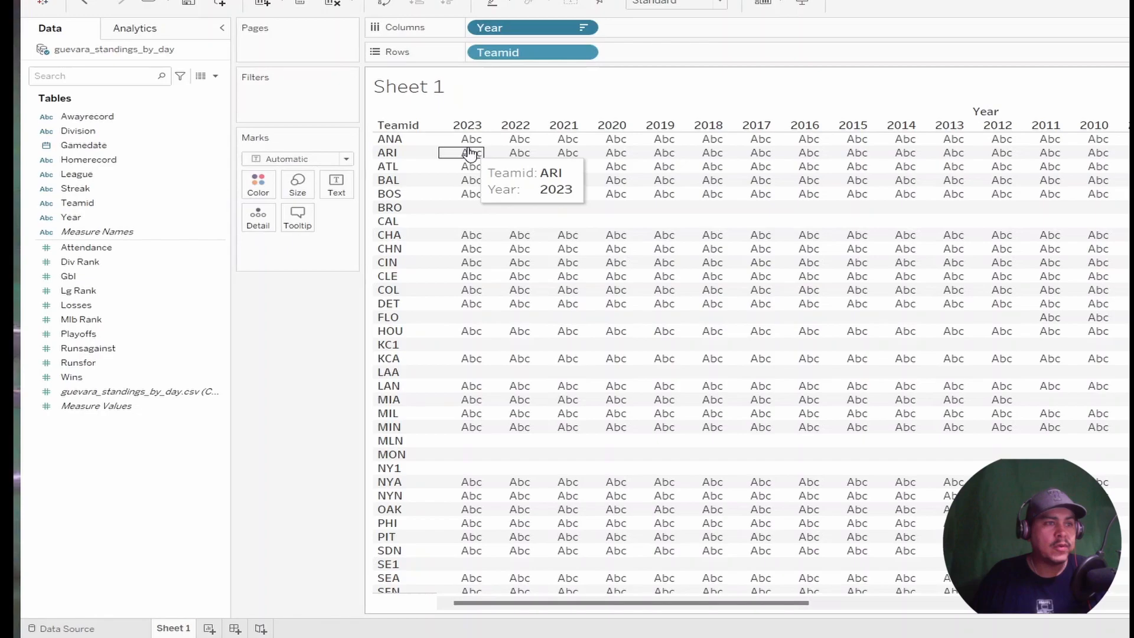
Examine which team IDs have records across the years, and review the Team Key filter values in the Excel team key sheet
left_click(391, 207)
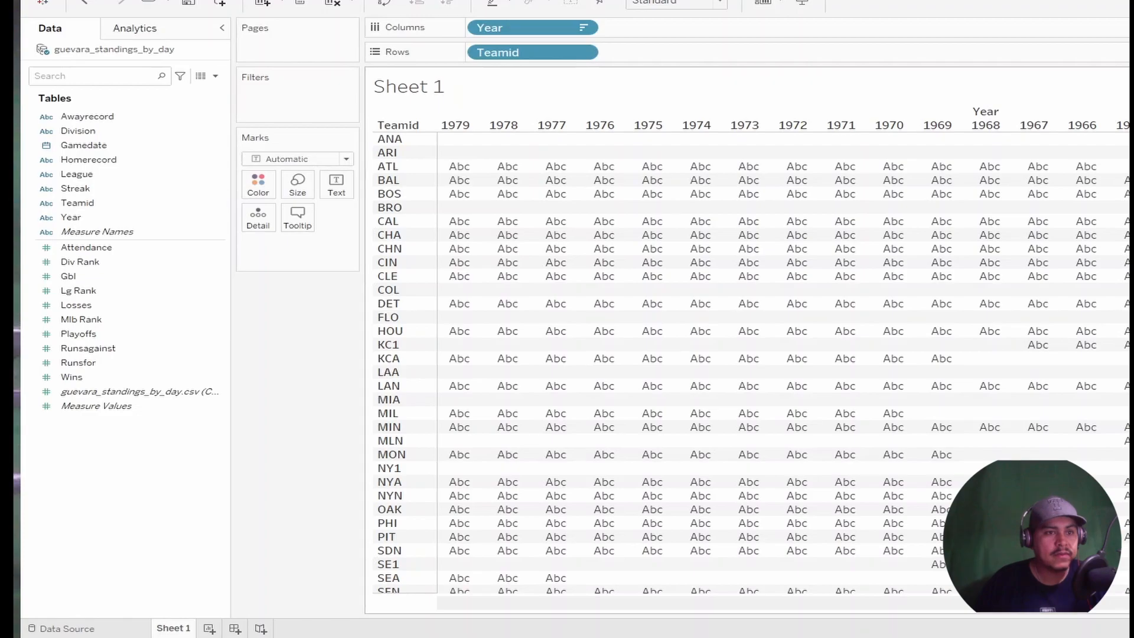
scroll(544, 283, "down", 3)
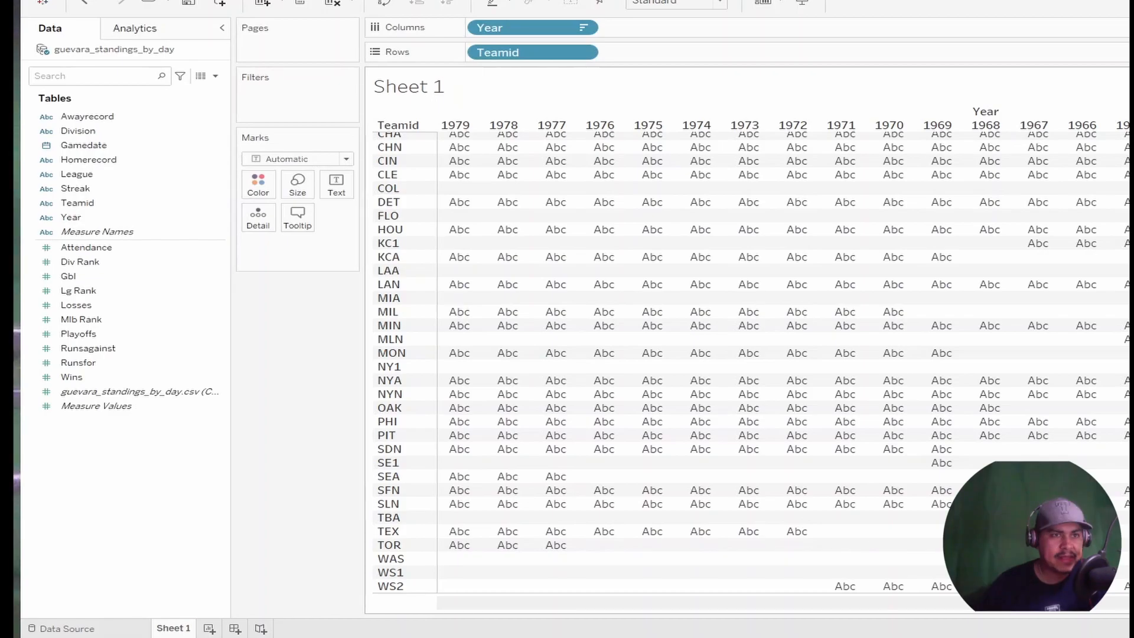
scroll(387, 237, "up", 3)
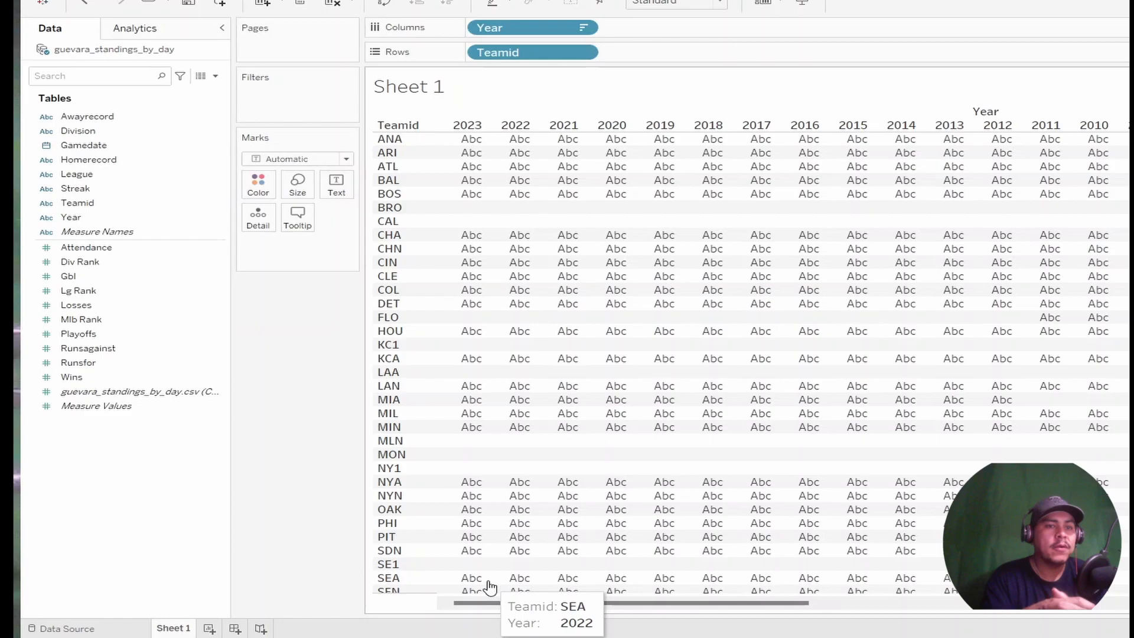
scroll(461, 365, "down", 1)
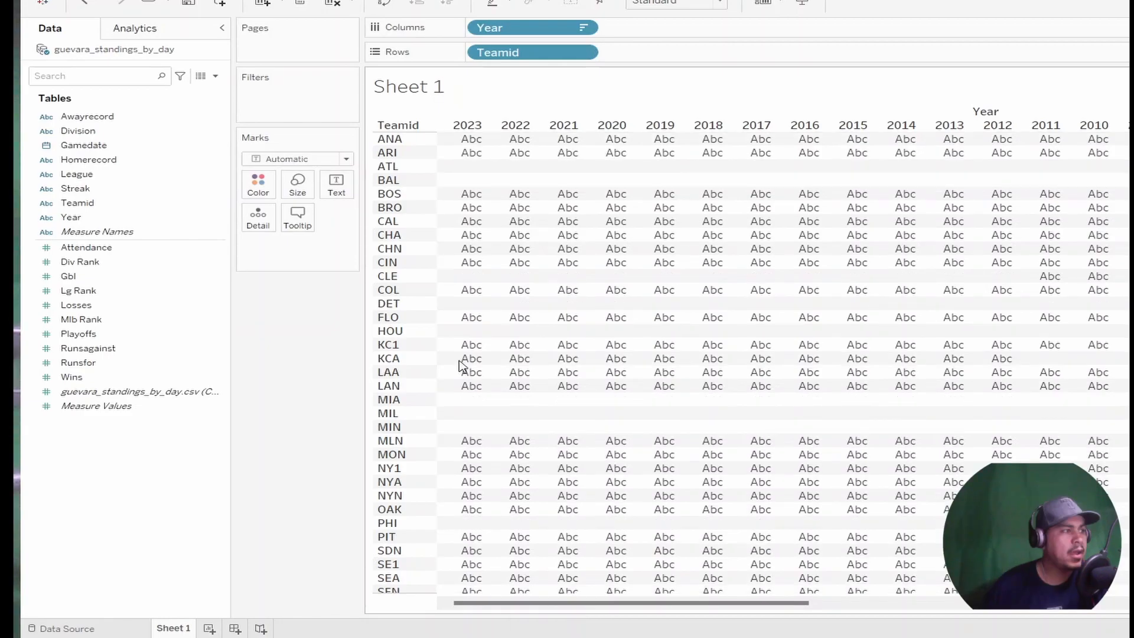
scroll(461, 365, "up", 1)
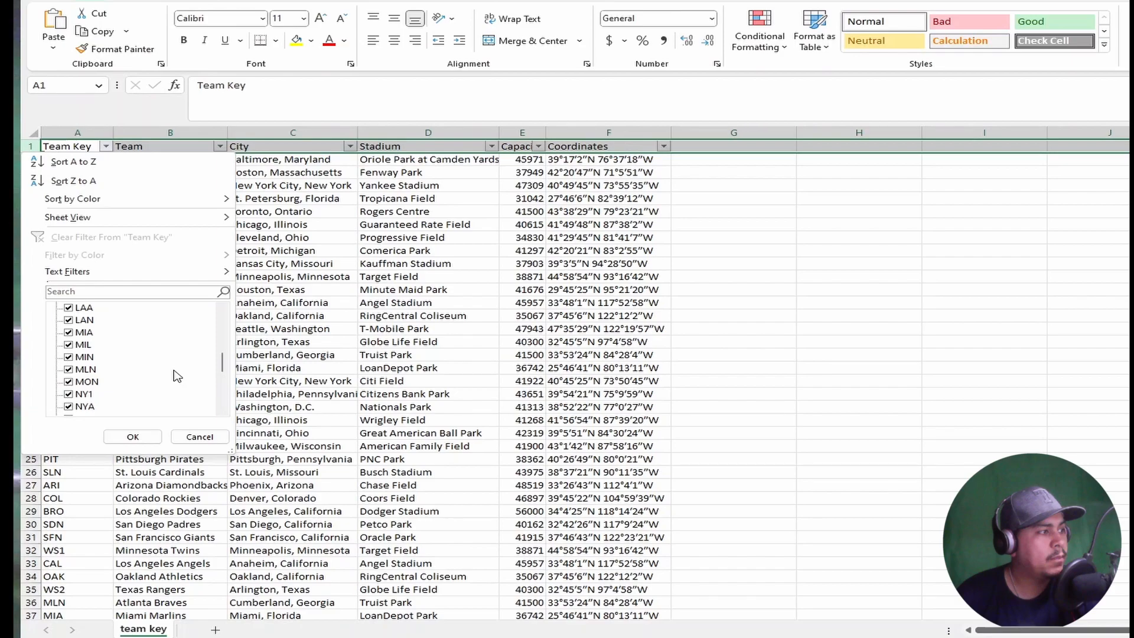
scroll(176, 376, "down", 5)
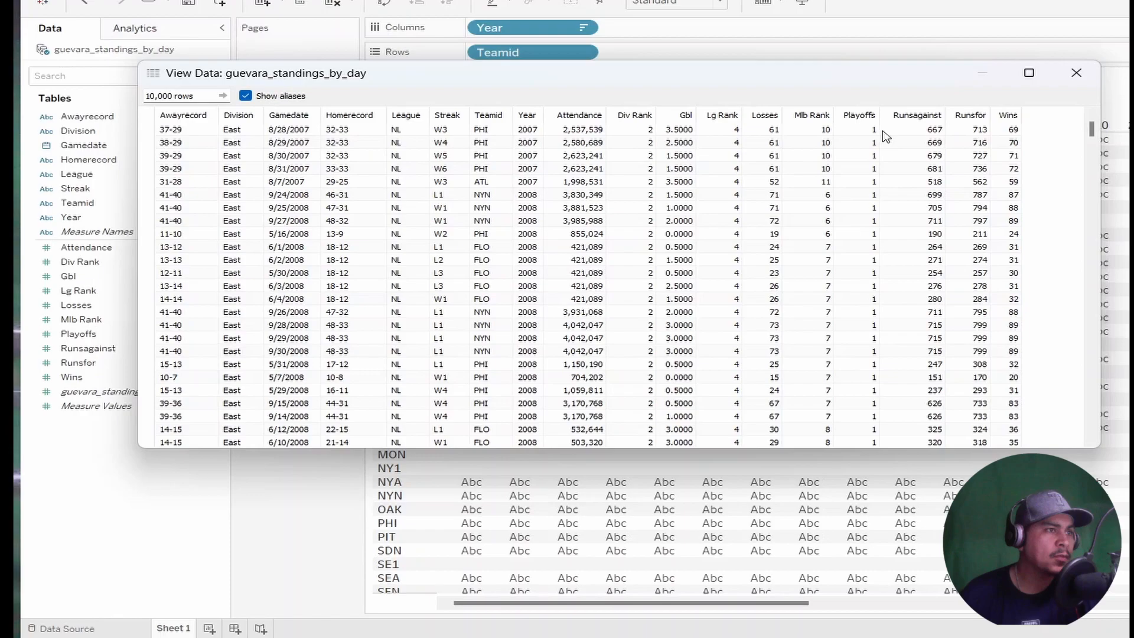
Examine the underlying standings data sorted by Runsfor, Runsagainst and Gamedate in turn, and close the data view
left_click(954, 116)
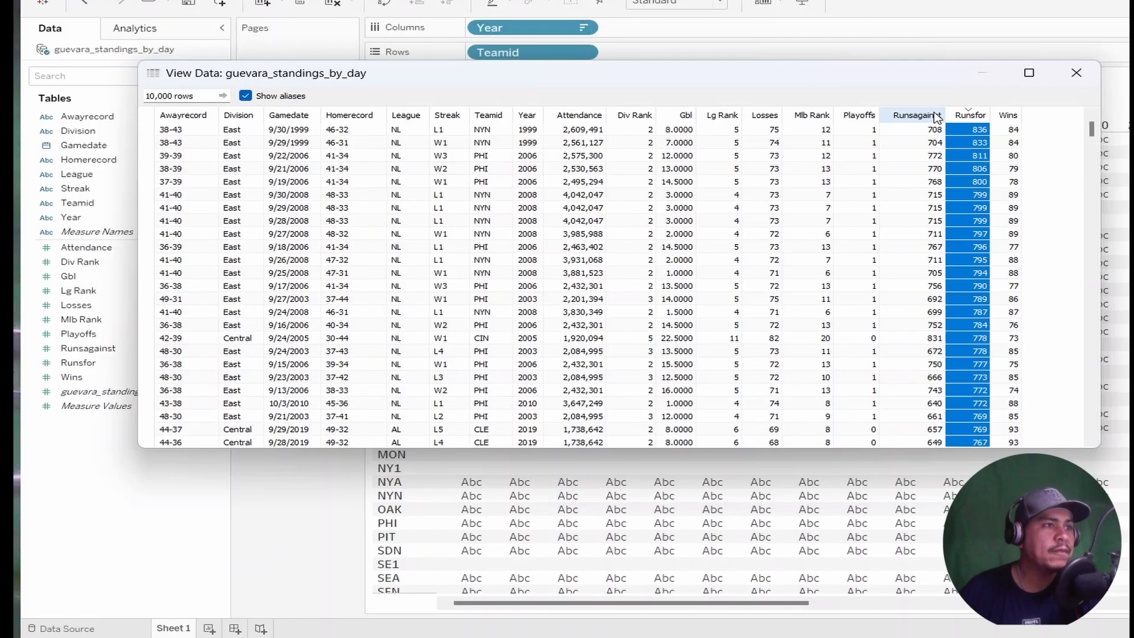
left_click(935, 116)
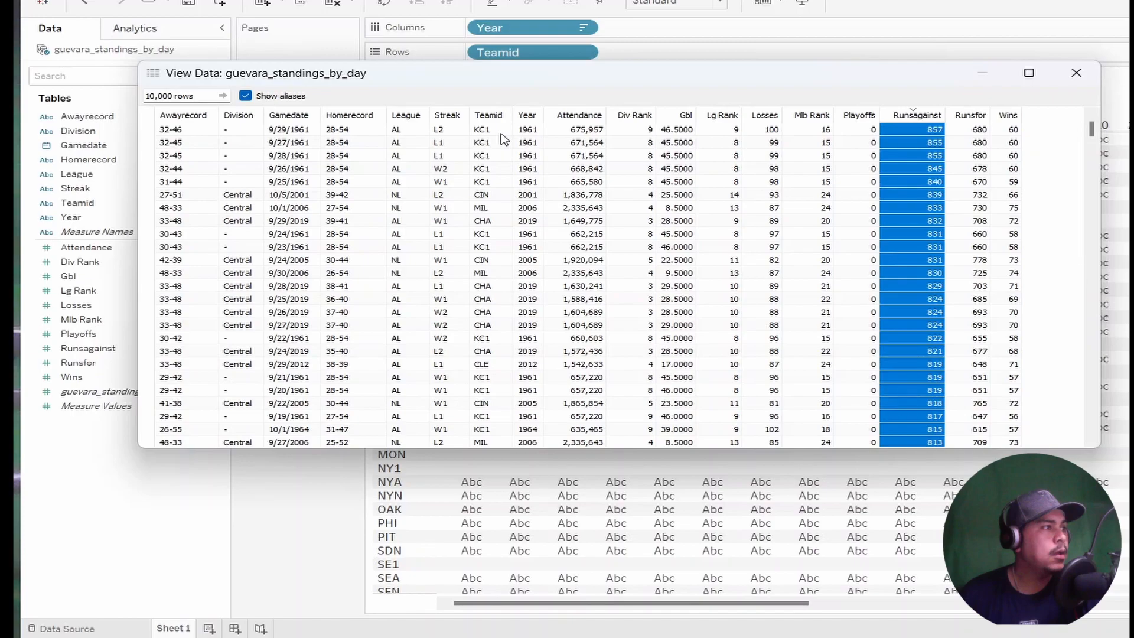
left_click(302, 117)
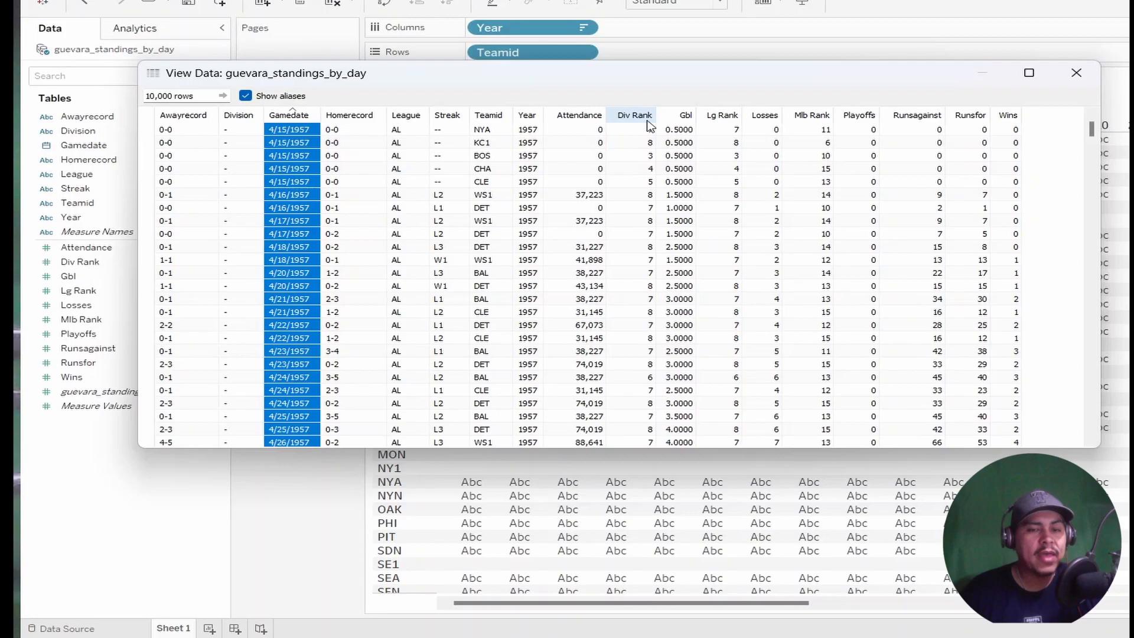
left_click(1076, 72)
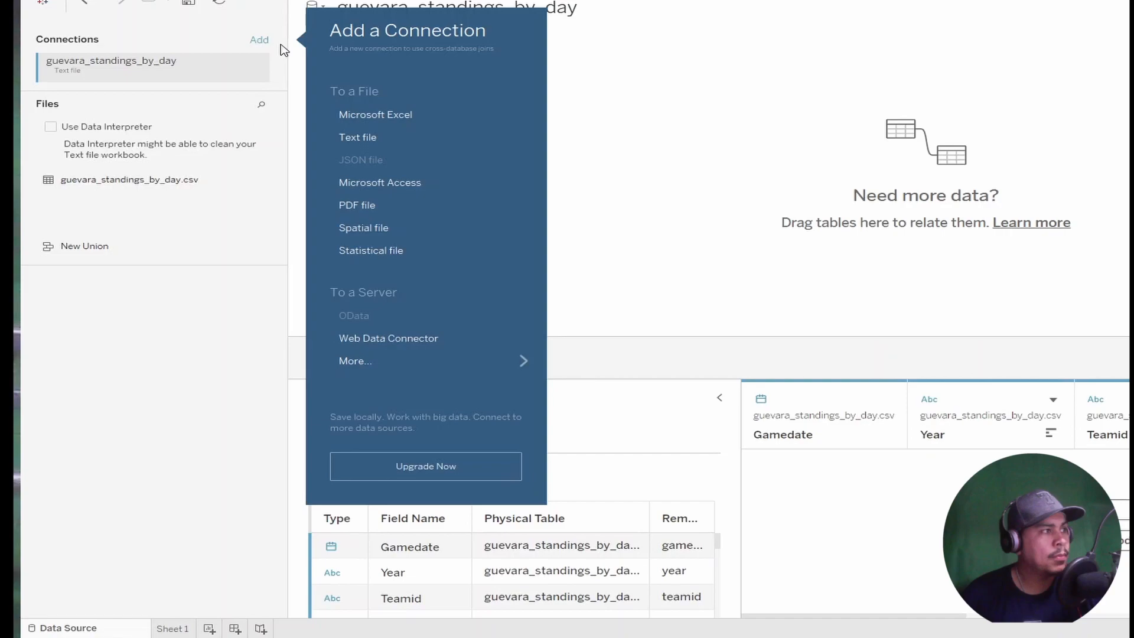
Add the Excel workbooks WS_Champs2 and TEAMID_MLB - Copy as connections, and remove the related Sheet1 table from the data model
left_click(280, 45)
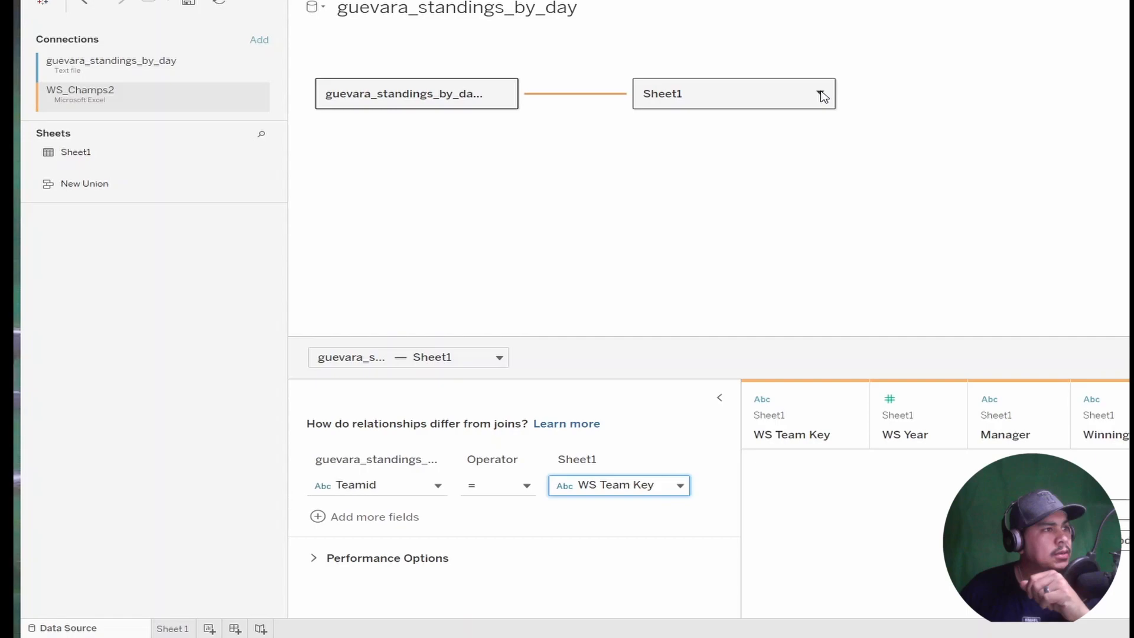
left_click(823, 97)
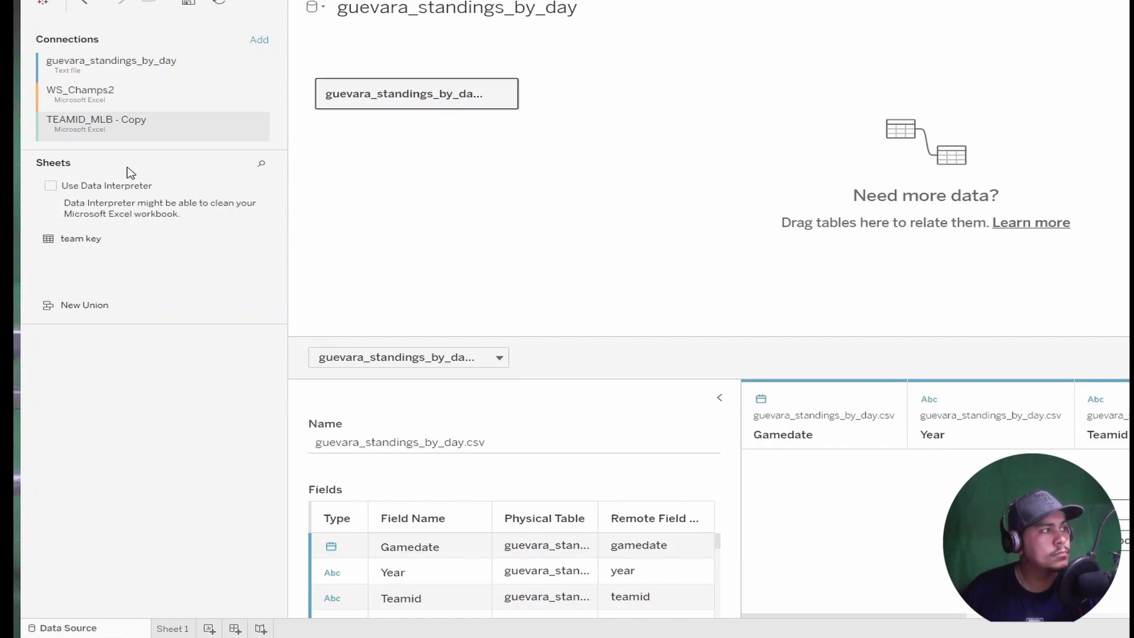
Relate the team key table to the standings table by matching Teamid with Team Key
left_click(591, 485)
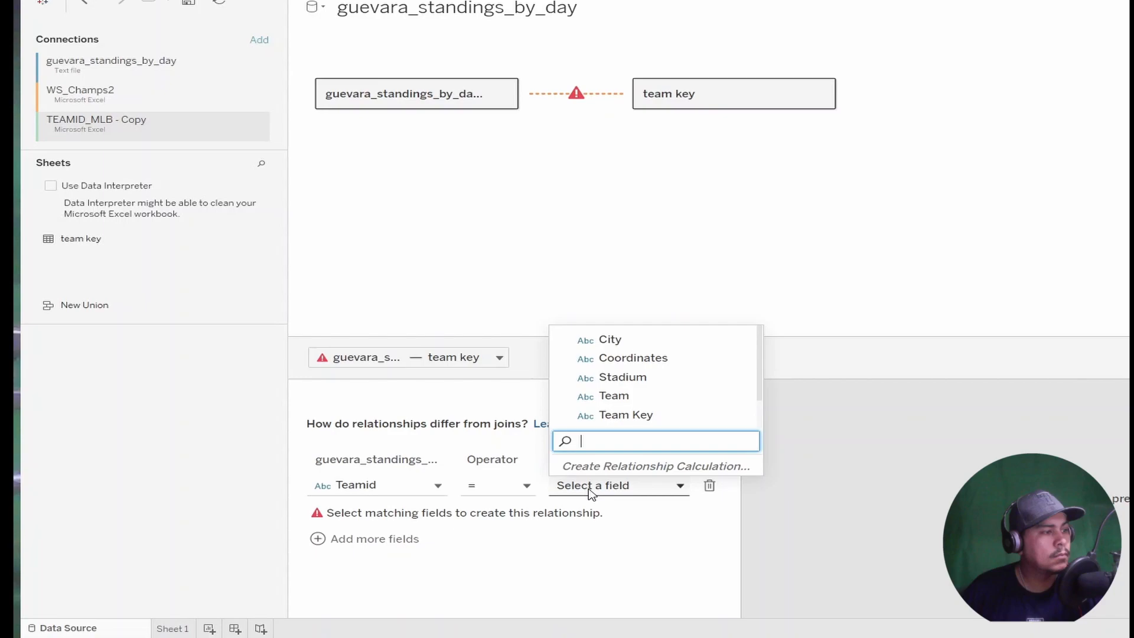
left_click(626, 415)
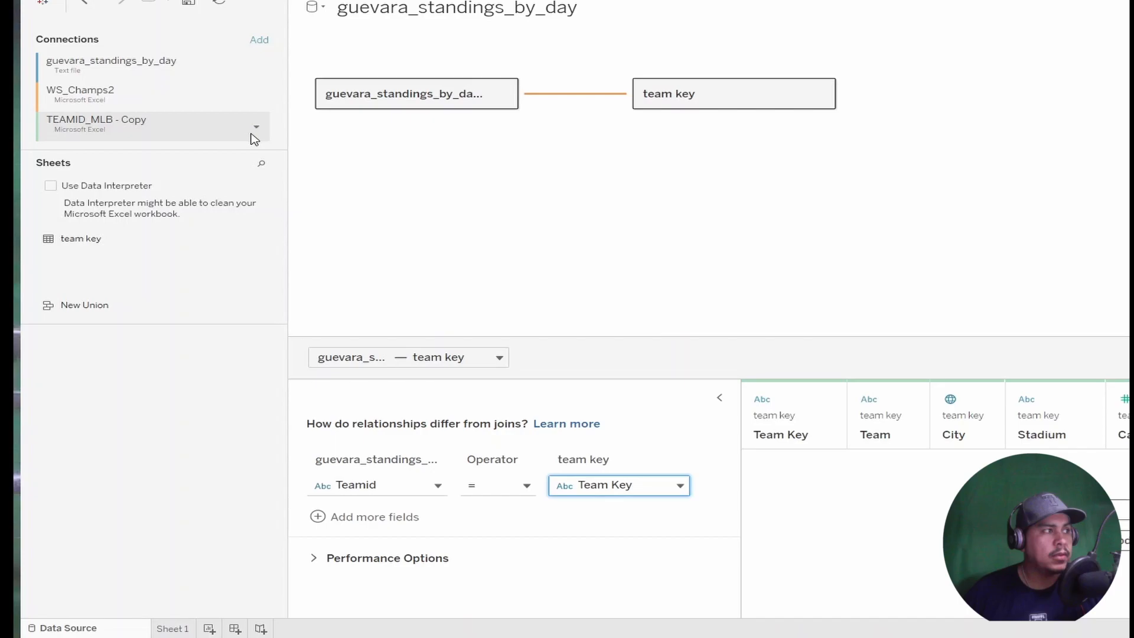
Left join Sheet1 from WS_Champs2 inside the standings table, using Teamid as the standings join field
double_click(414, 95)
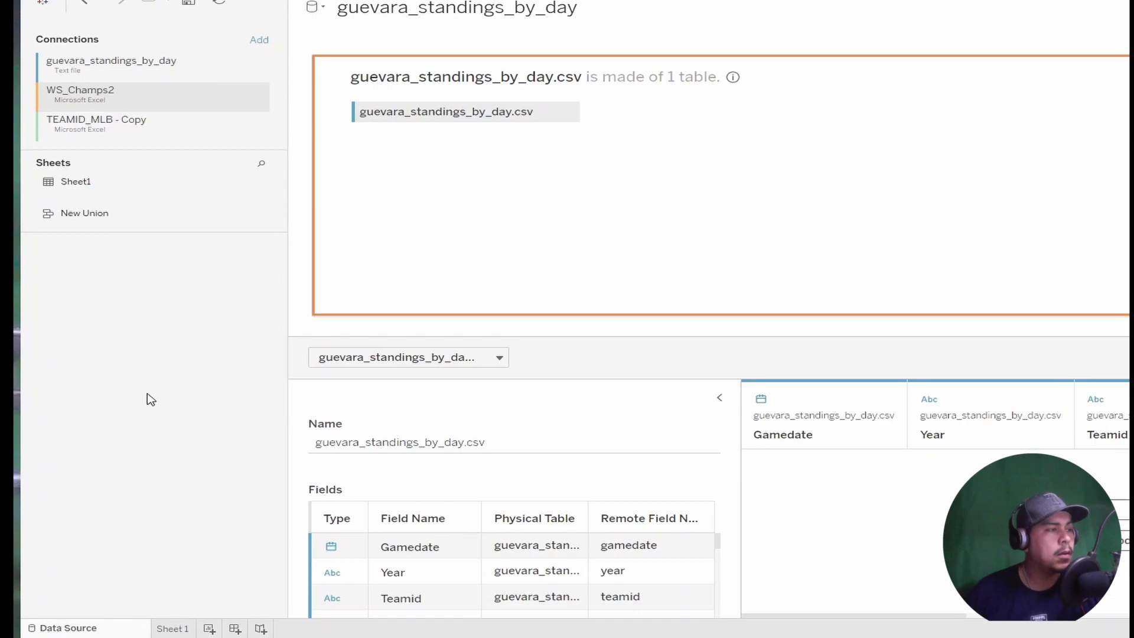
left_click_drag(75, 181, 709, 112)
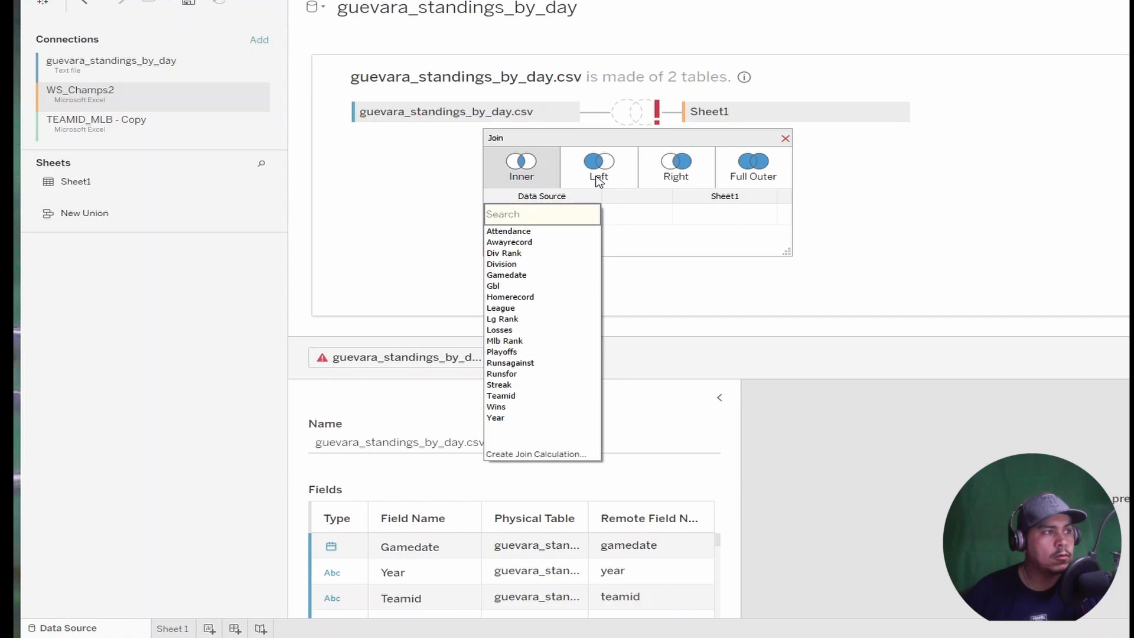
left_click(598, 178)
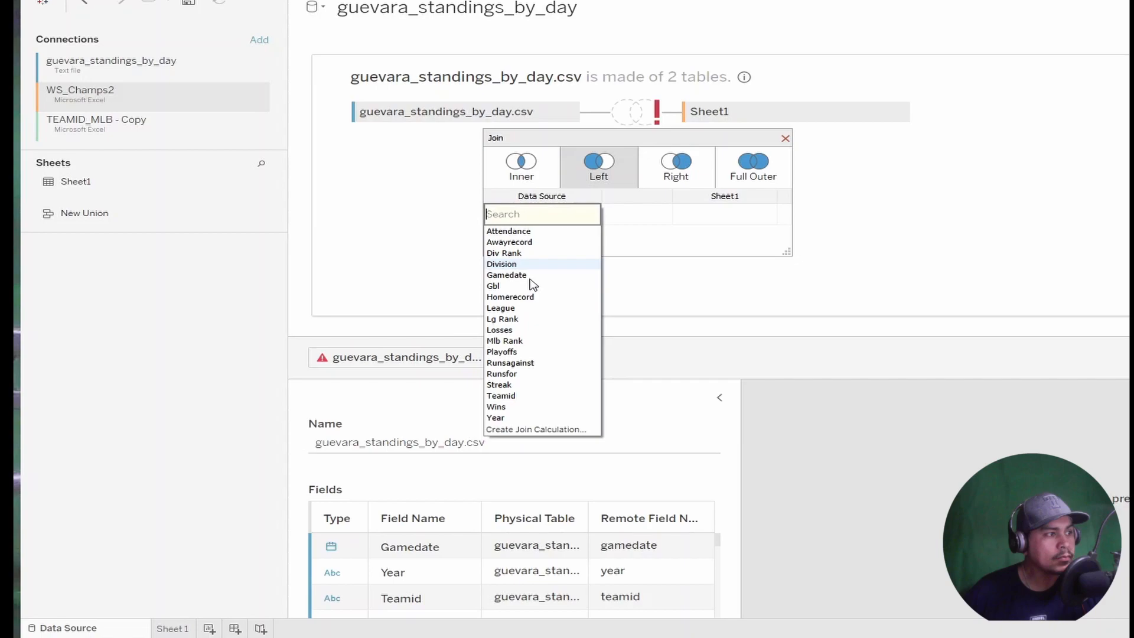
left_click(501, 395)
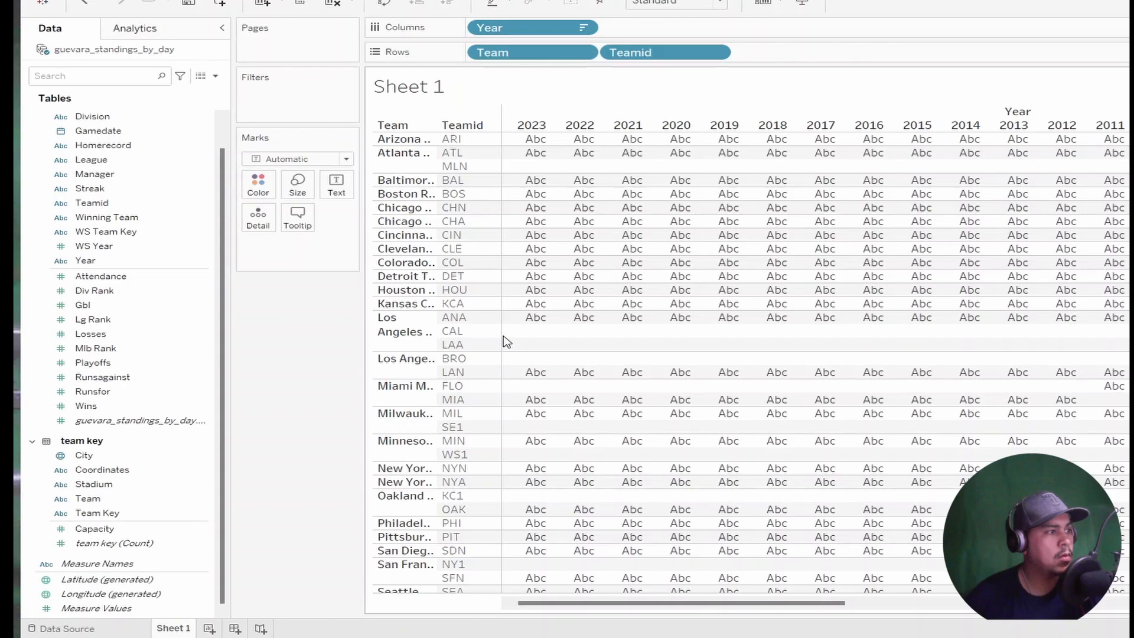
Remove the Teamid field from the rows of Sheet 1
left_click_drag(650, 53, 335, 560)
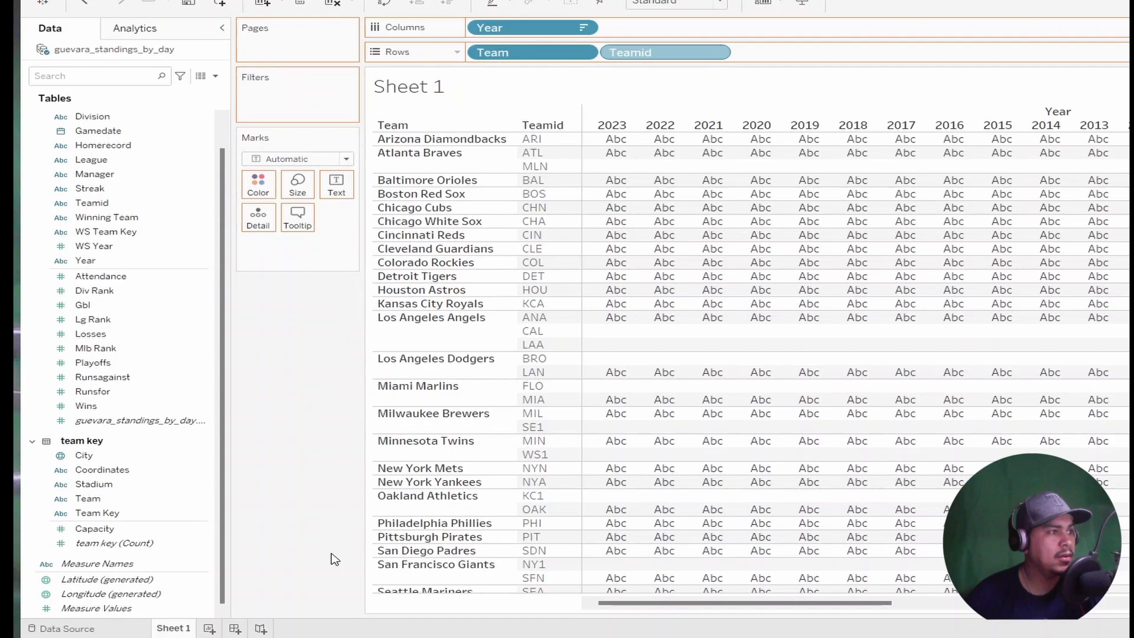
key("ctrl+z")
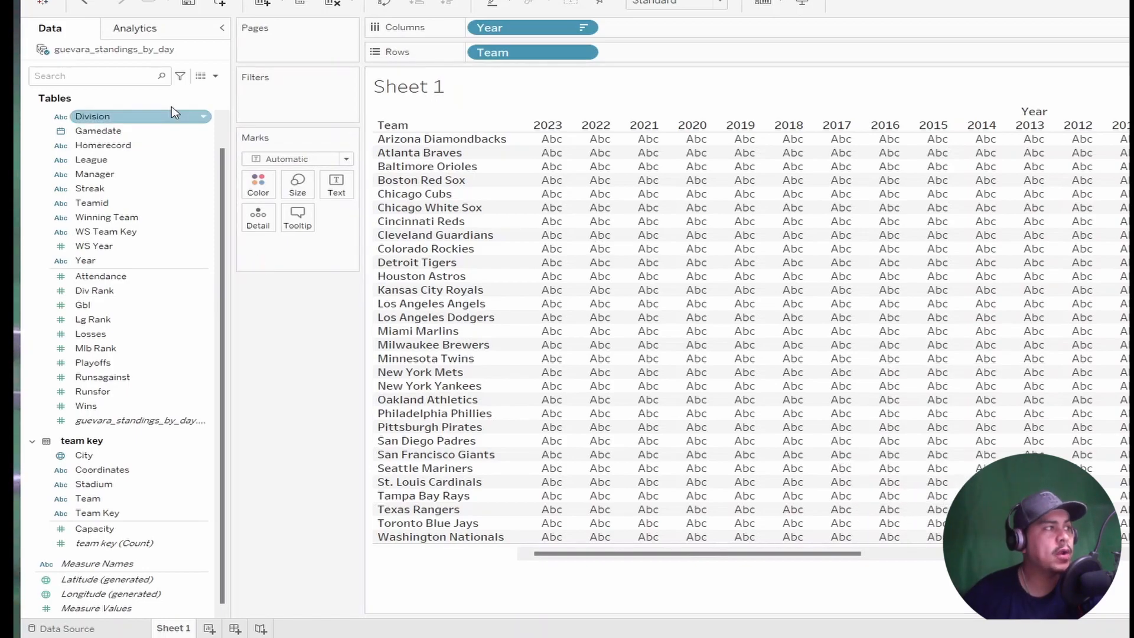
Create a new calculated field in the standings data source and name it Game Number
left_click(215, 76)
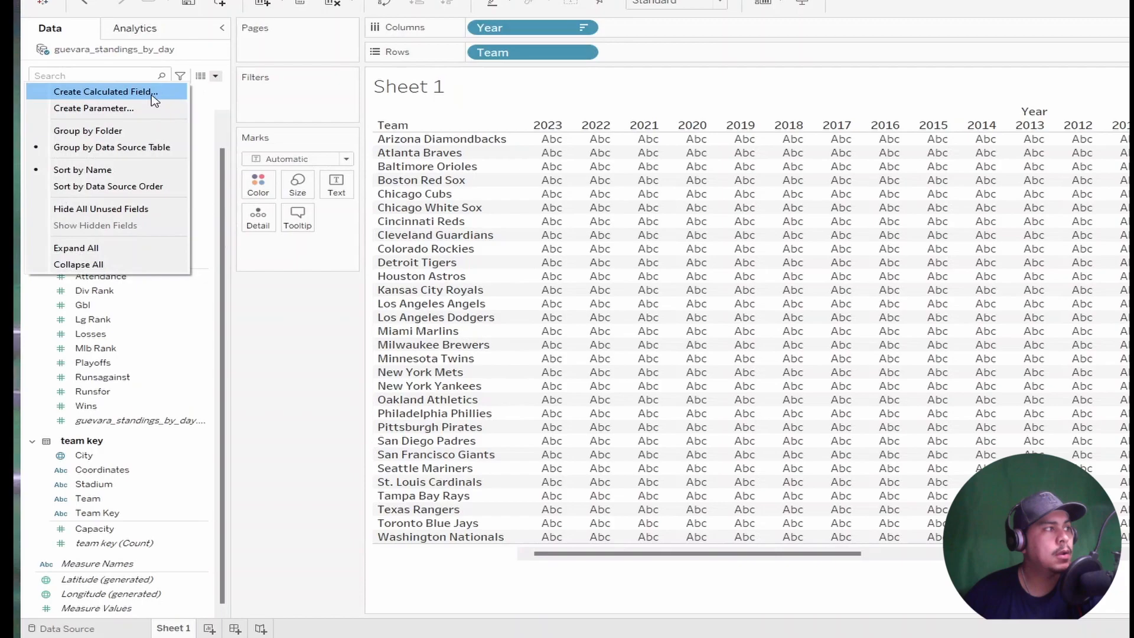
left_click(105, 91)
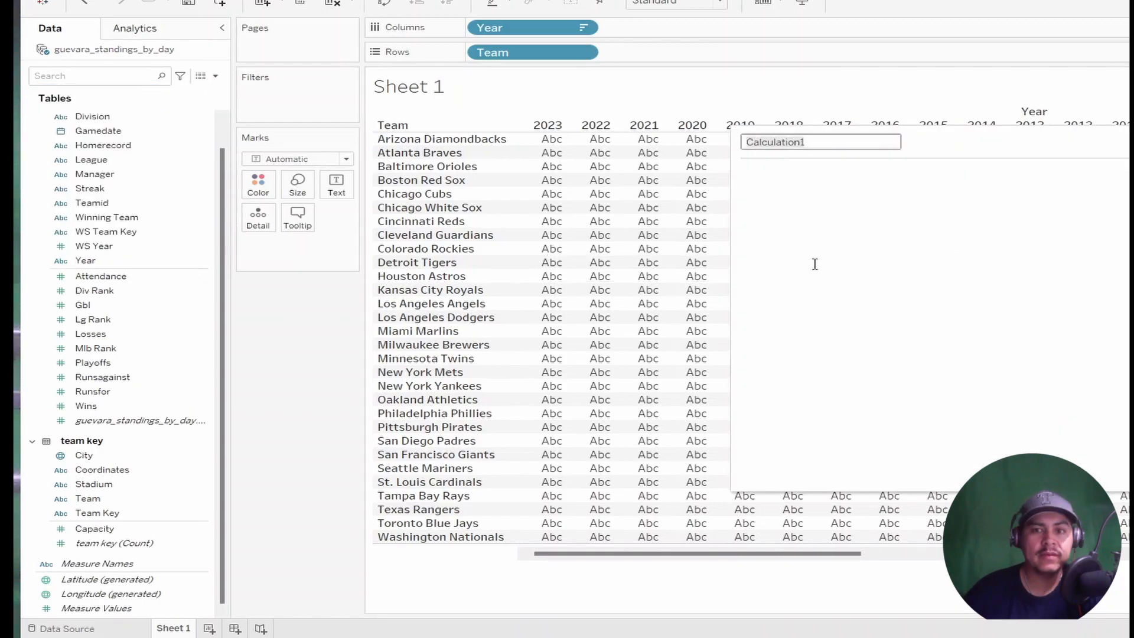
type("Gam")
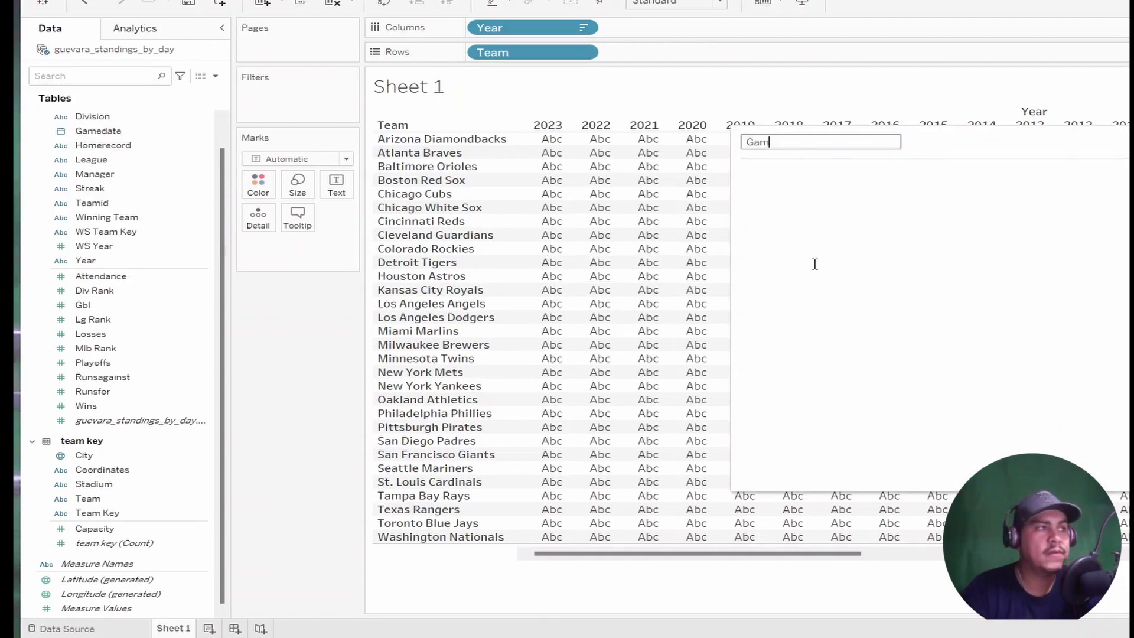
type("e Number")
left_click(815, 264)
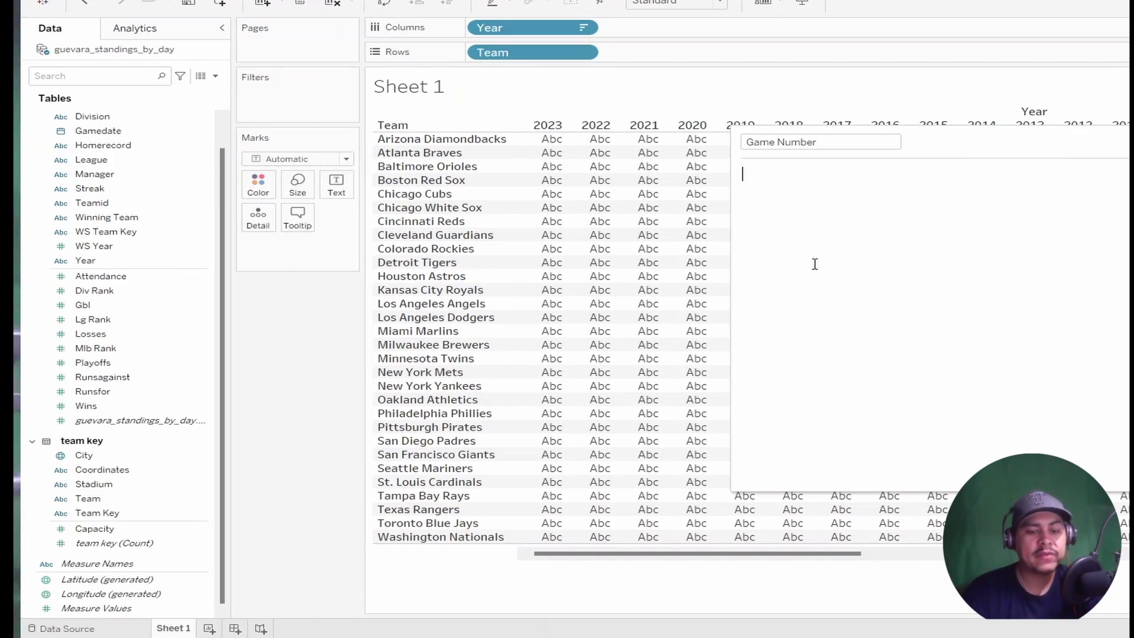
Start the Game Number formula with a DATEDIFF function that uses 'day' as the date part
type("DAT")
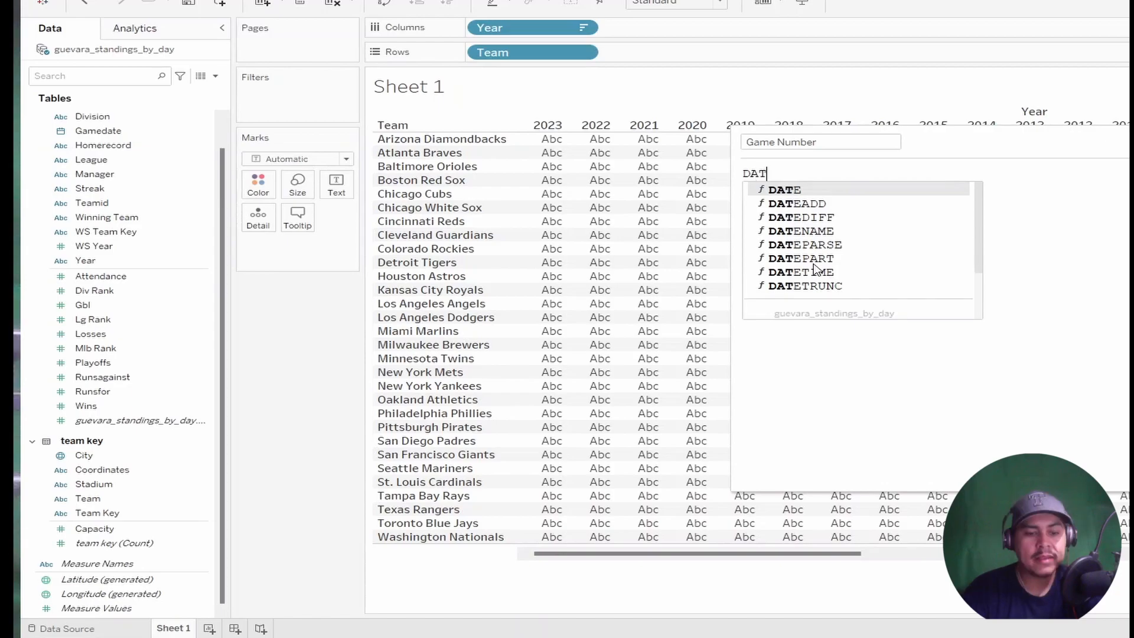
type("EDIFF")
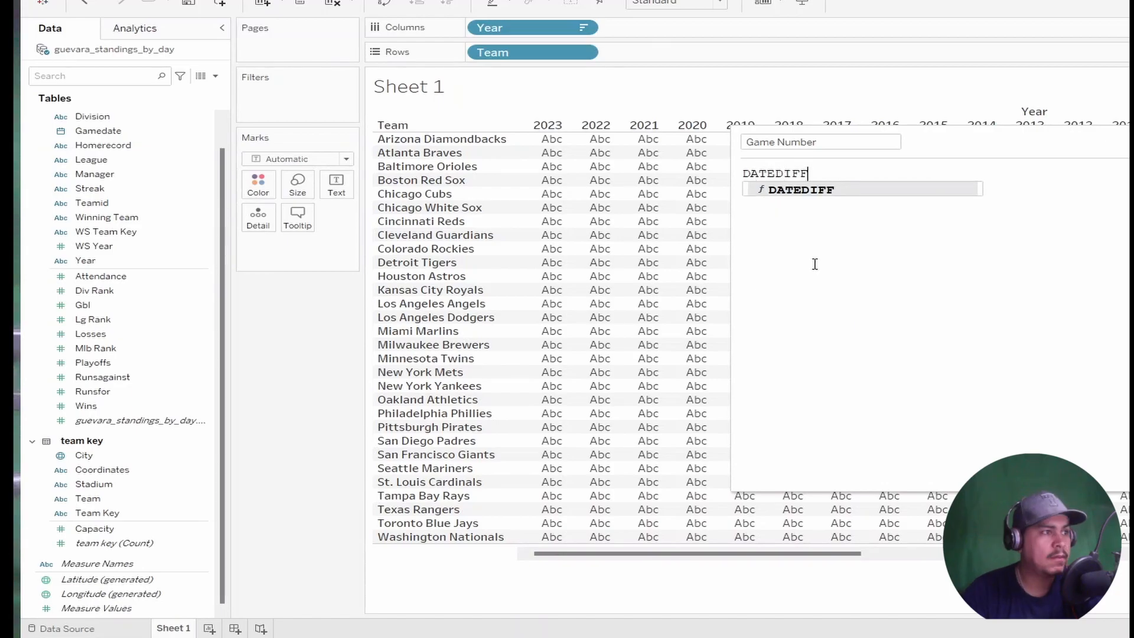
key("Return")
type("('day")
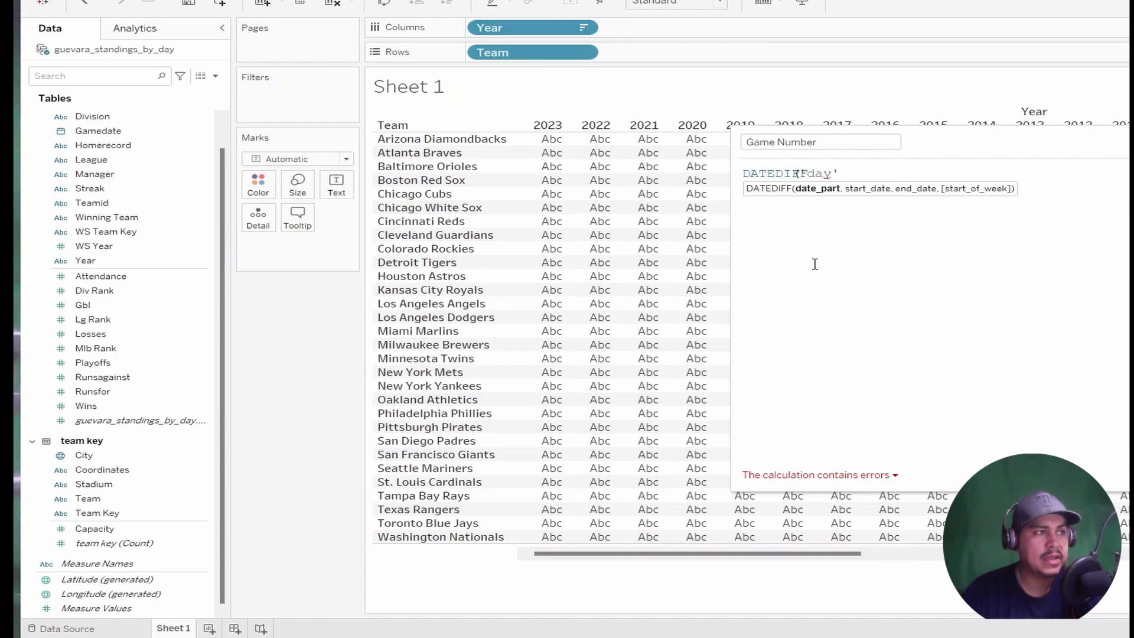
key("Return")
Add the level-of-detail expression {FIXED [Year]: MIN([Gamedate])} as the start date of the DATEDIFF formula
type("{F")
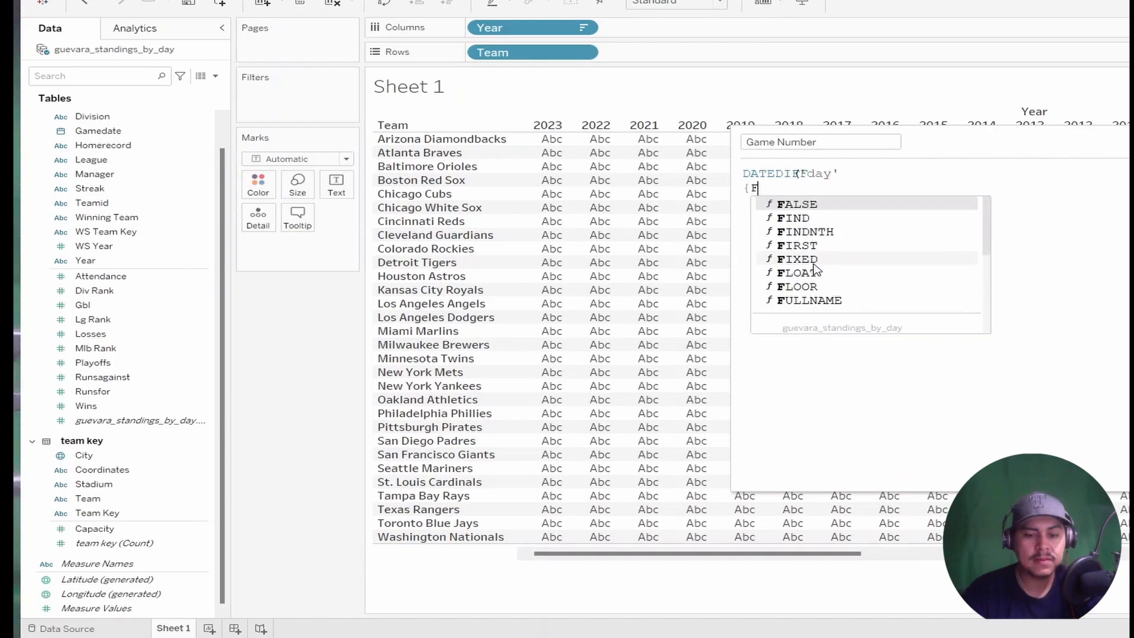
type("IXED {")
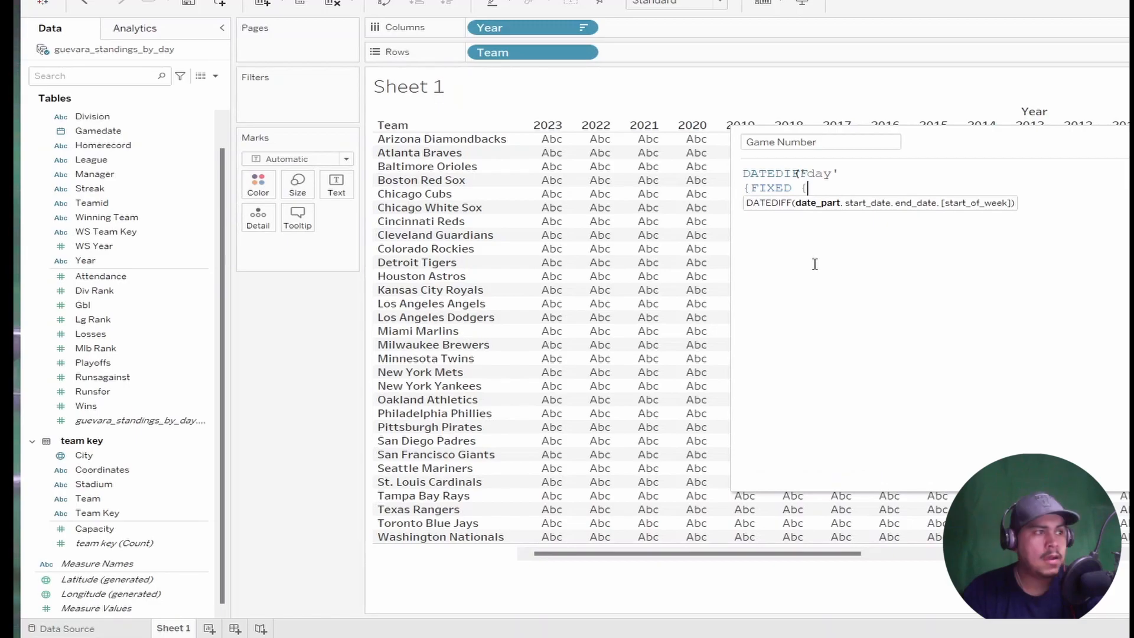
key("BackSpace")
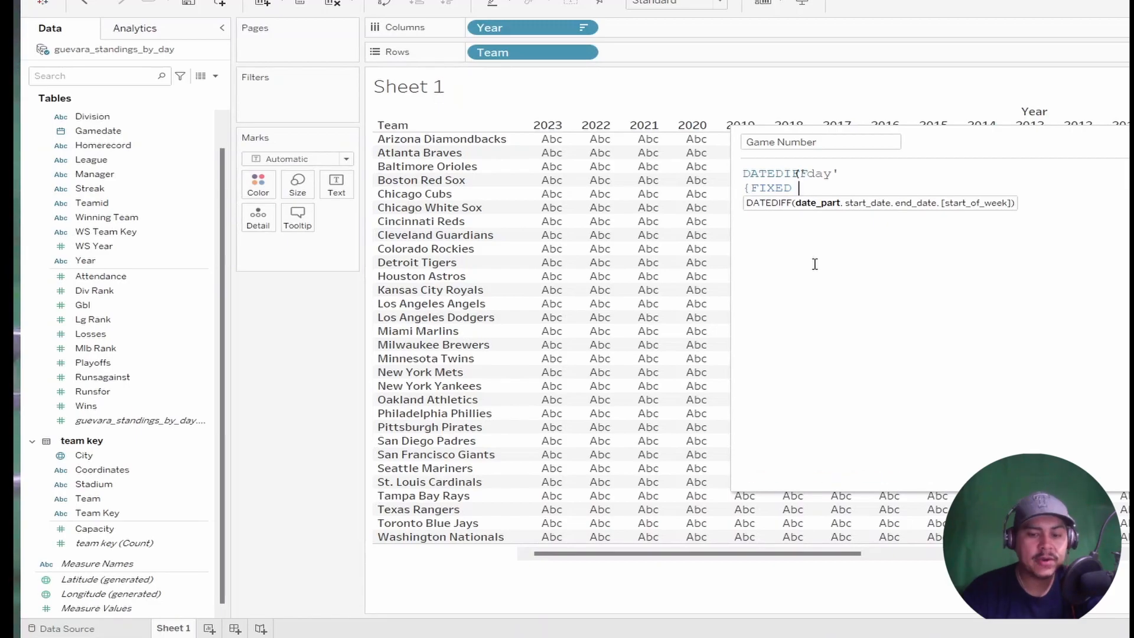
type("Year")
key("Return")
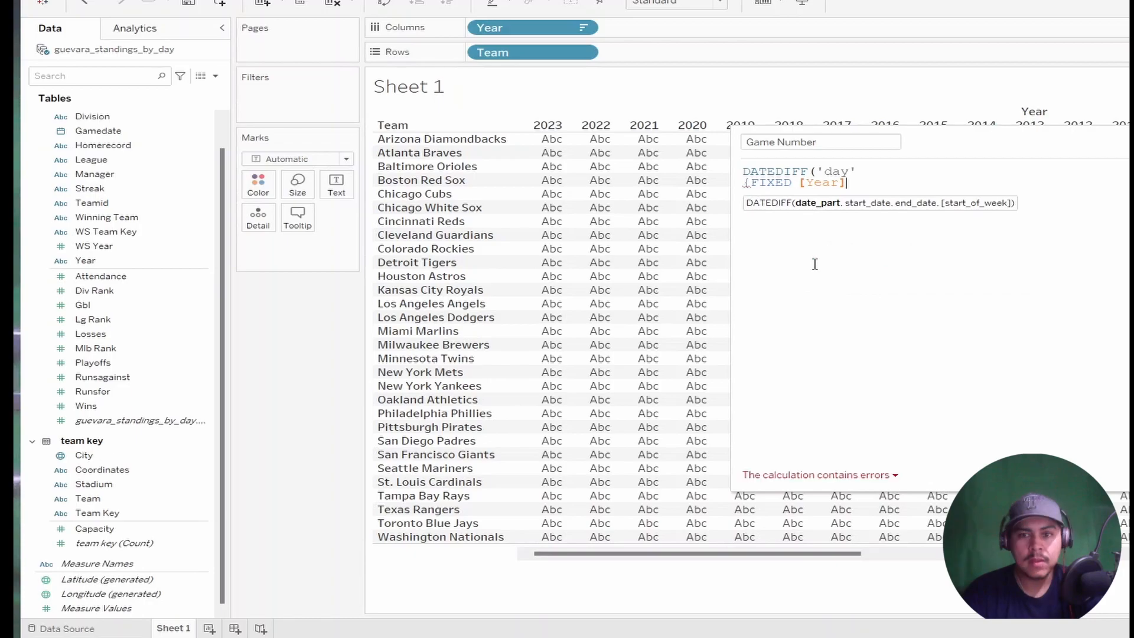
type(": MIN")
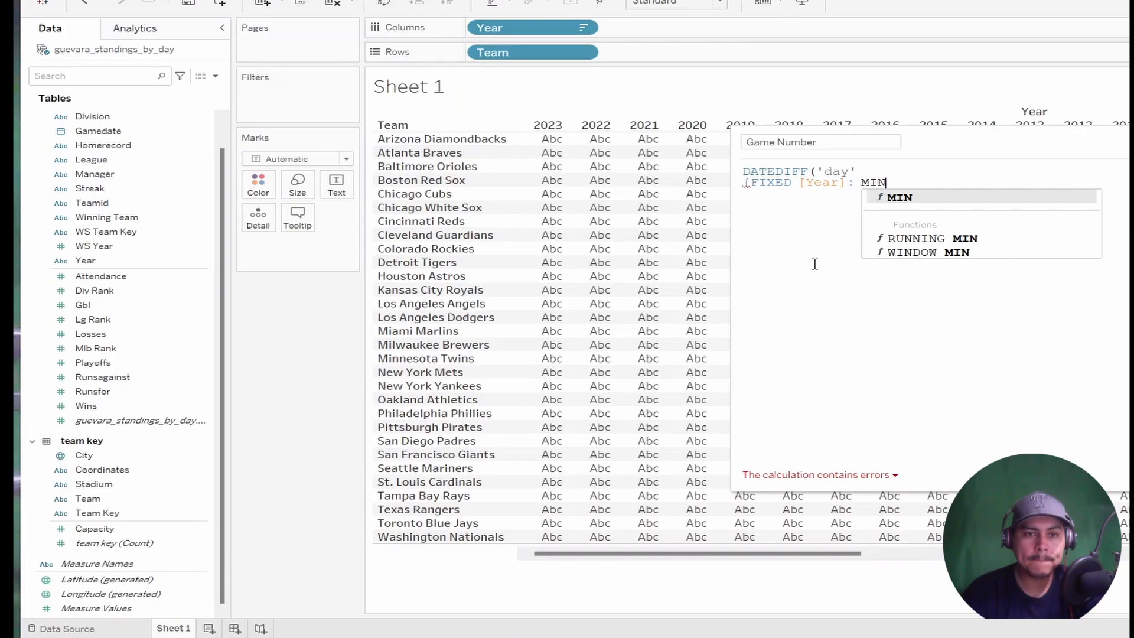
type("(")
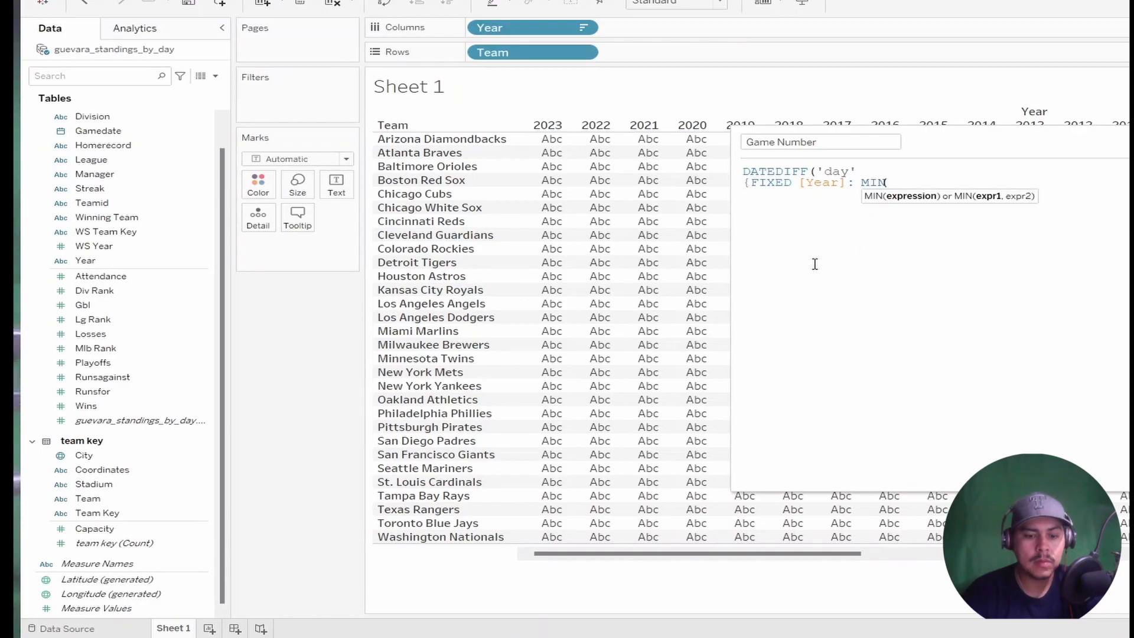
type("[Gamedate]")
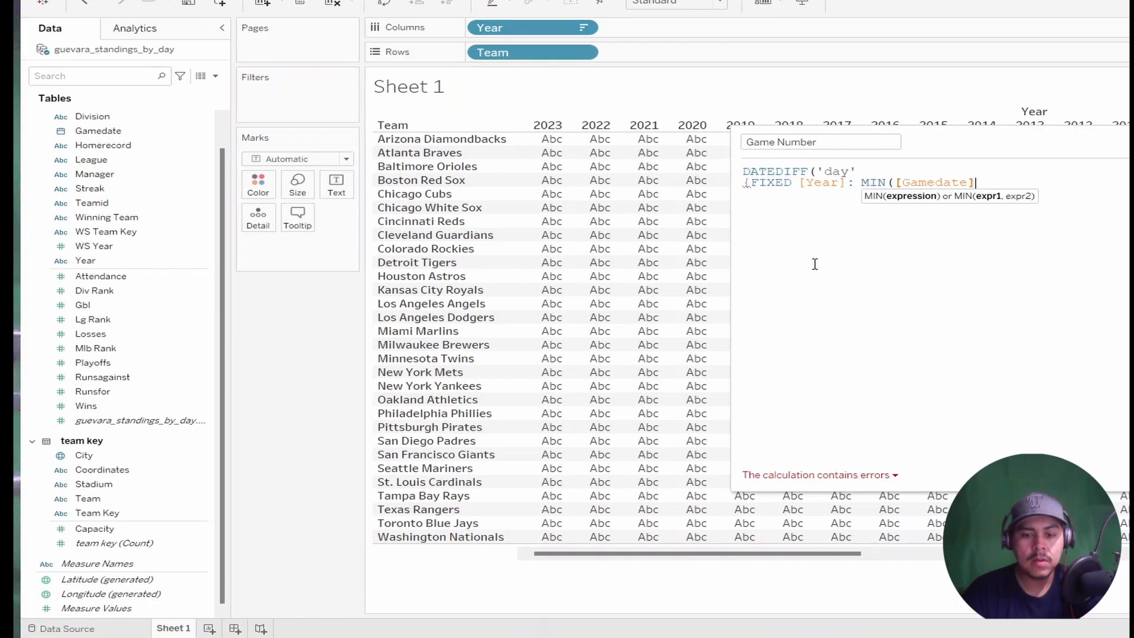
type(")}")
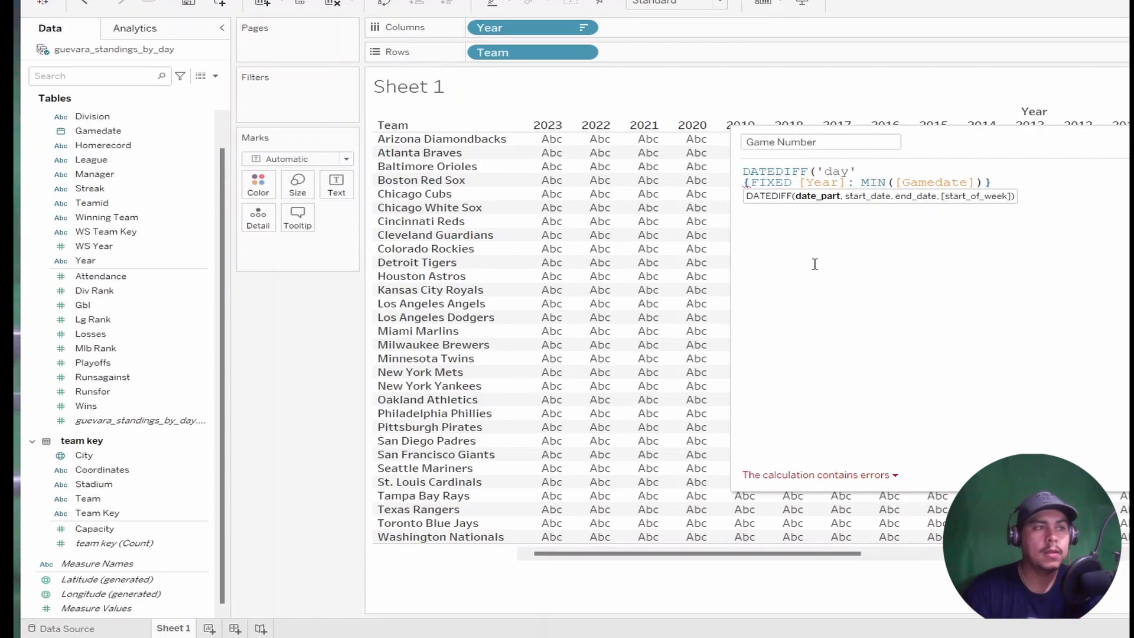
Subtract 1 from the start date, add [Gamedate] as the end date, and close the DATEDIFF function
type("-1")
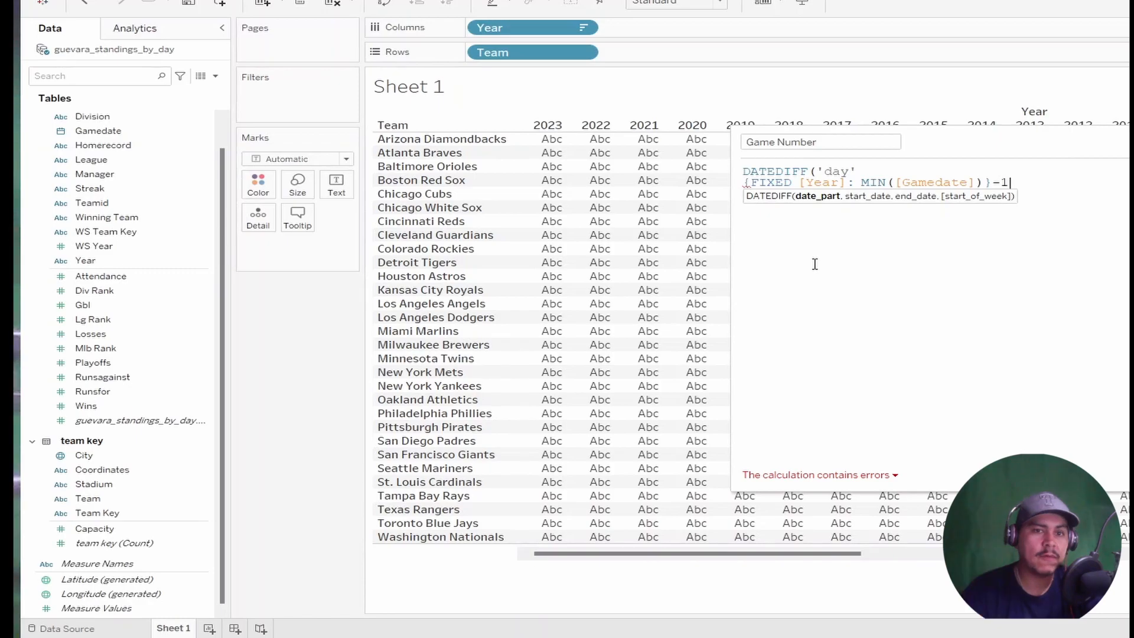
type(",[Gamedate]")
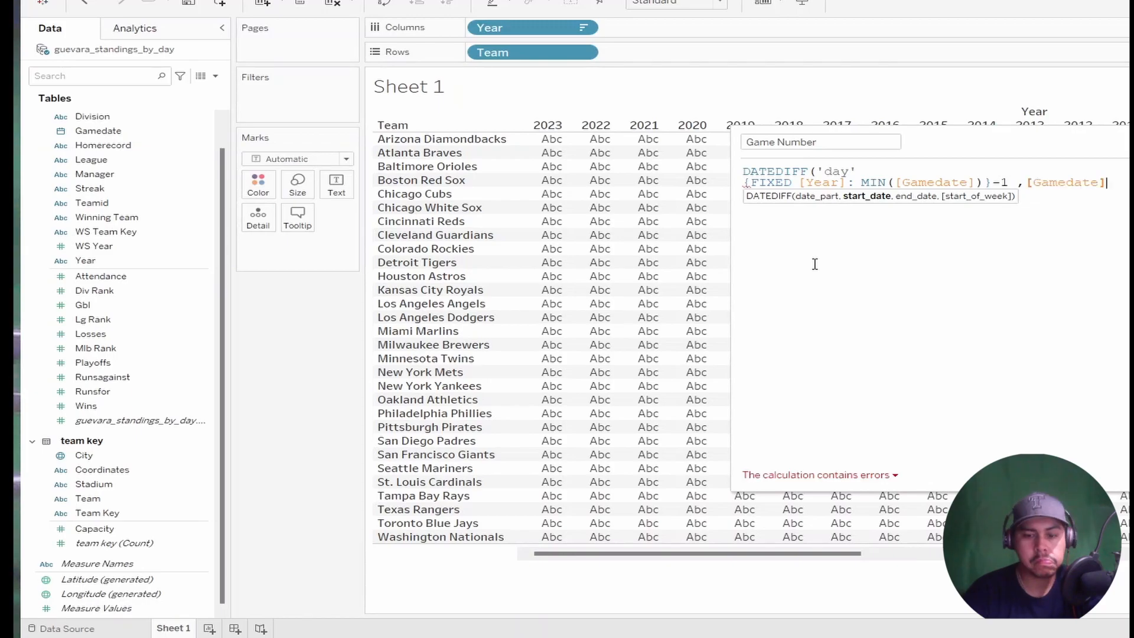
type(")")
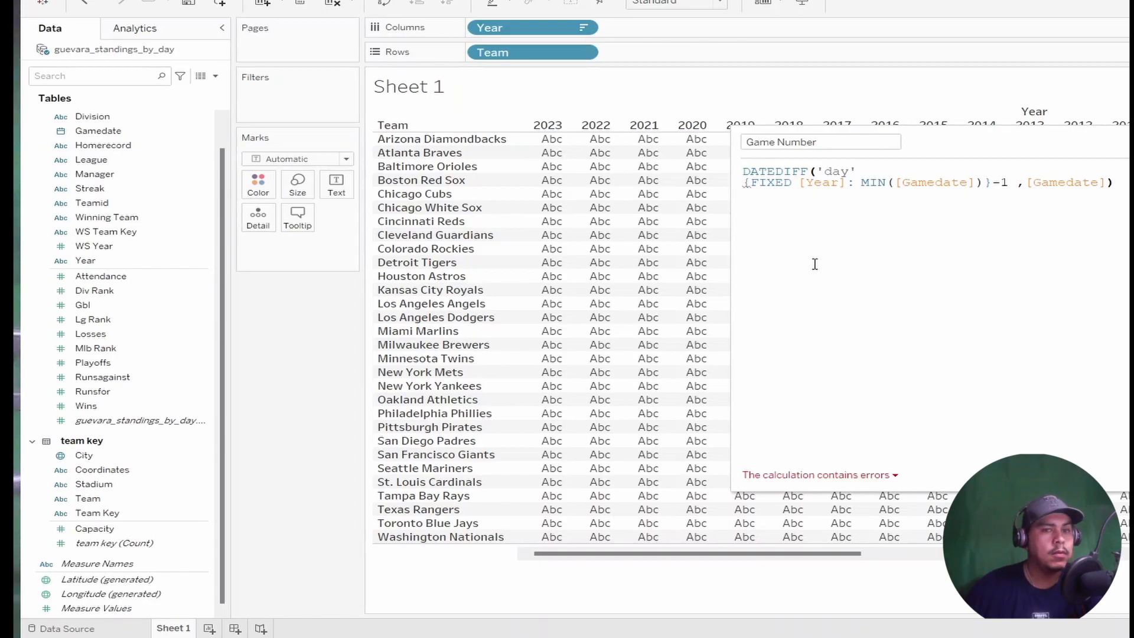
Insert the missing comma after 'day', put the end date argument on its own line, and save the Game Number calculation
left_click(867, 172)
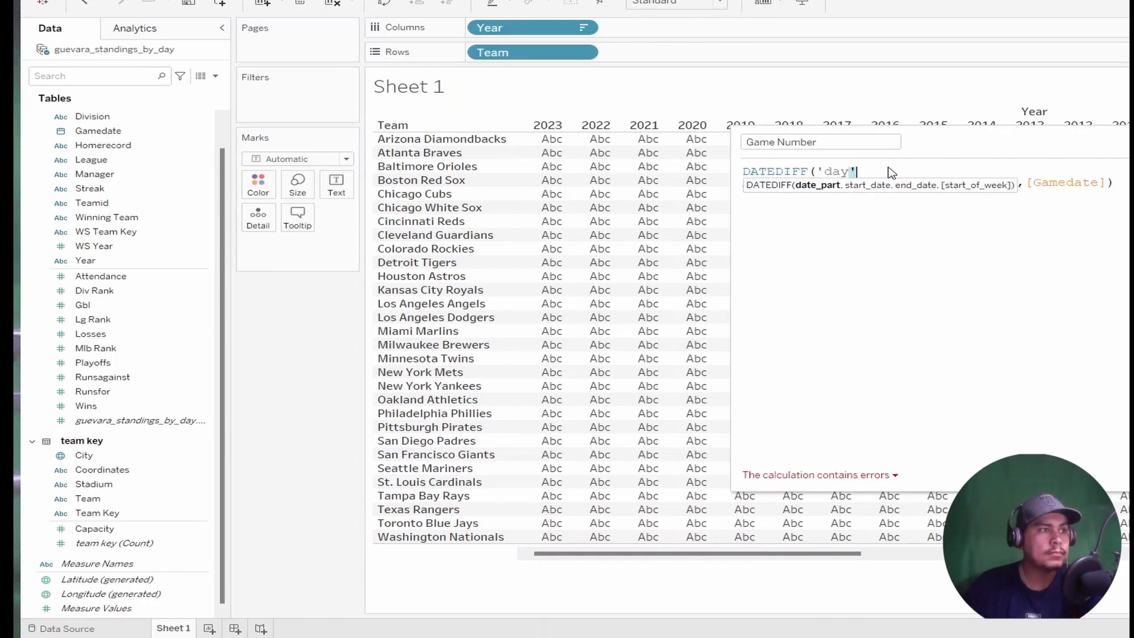
type(",")
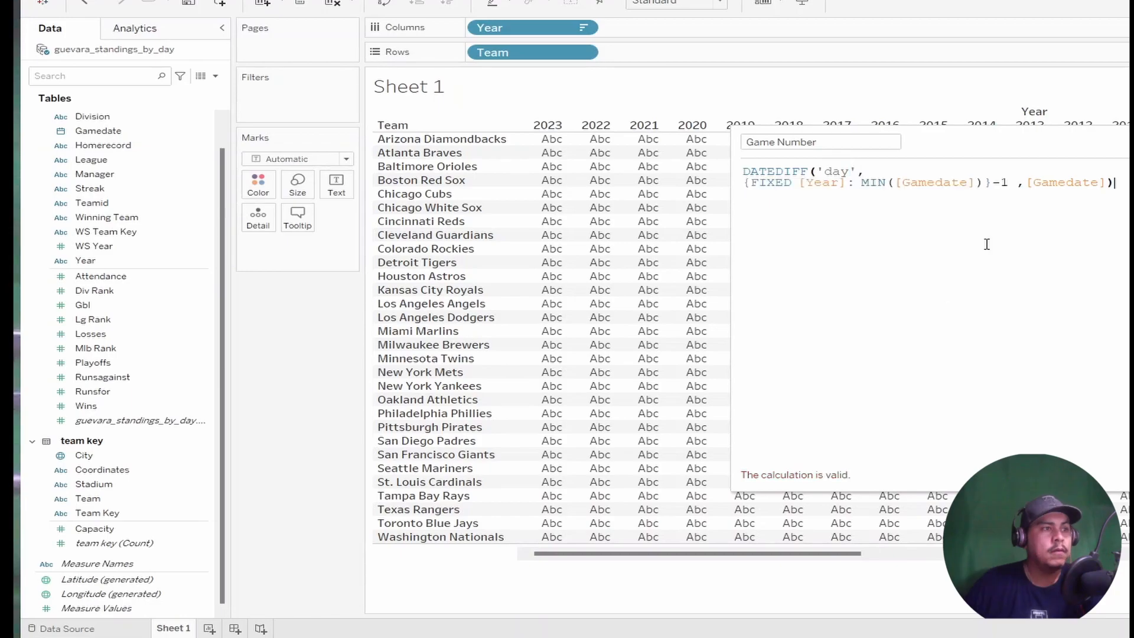
left_click(1017, 184)
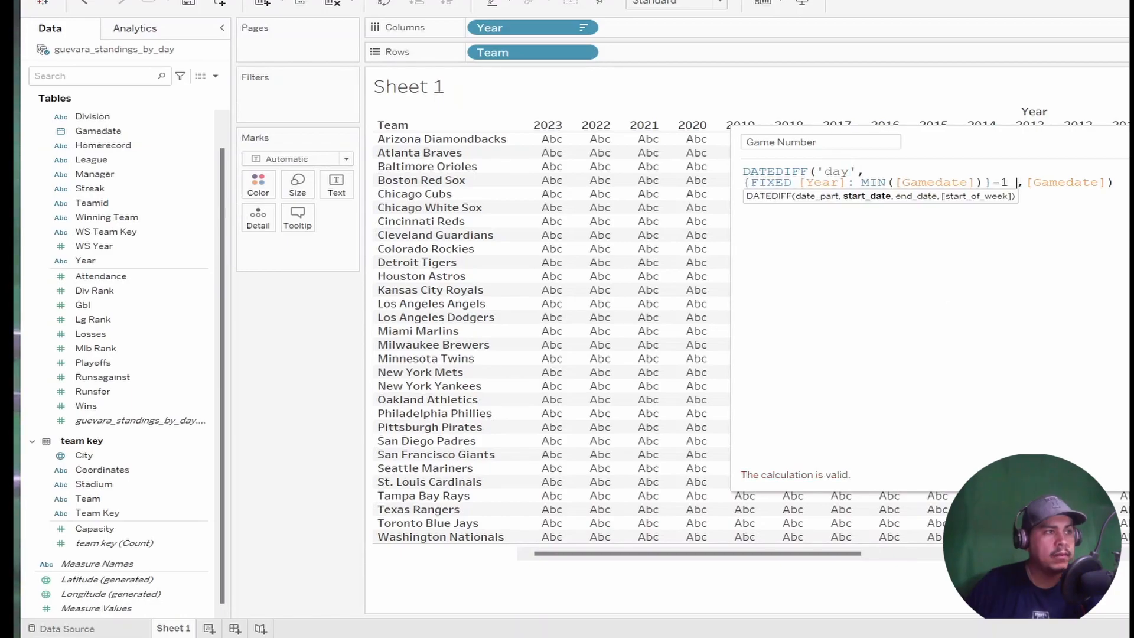
key("Return")
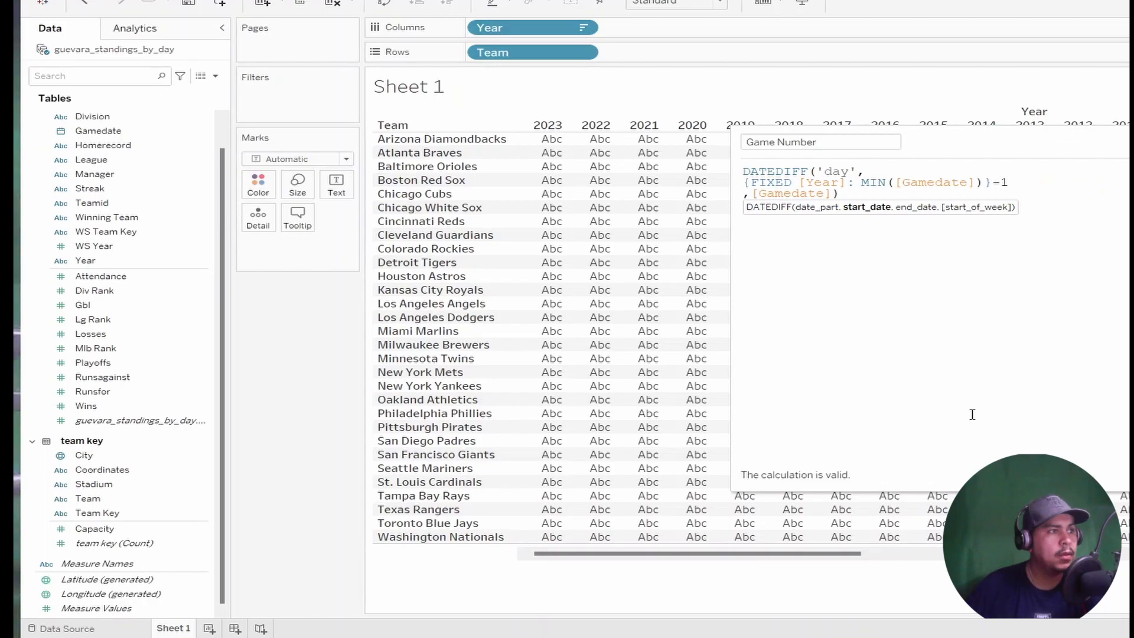
left_click_drag(1017, 184, 747, 183)
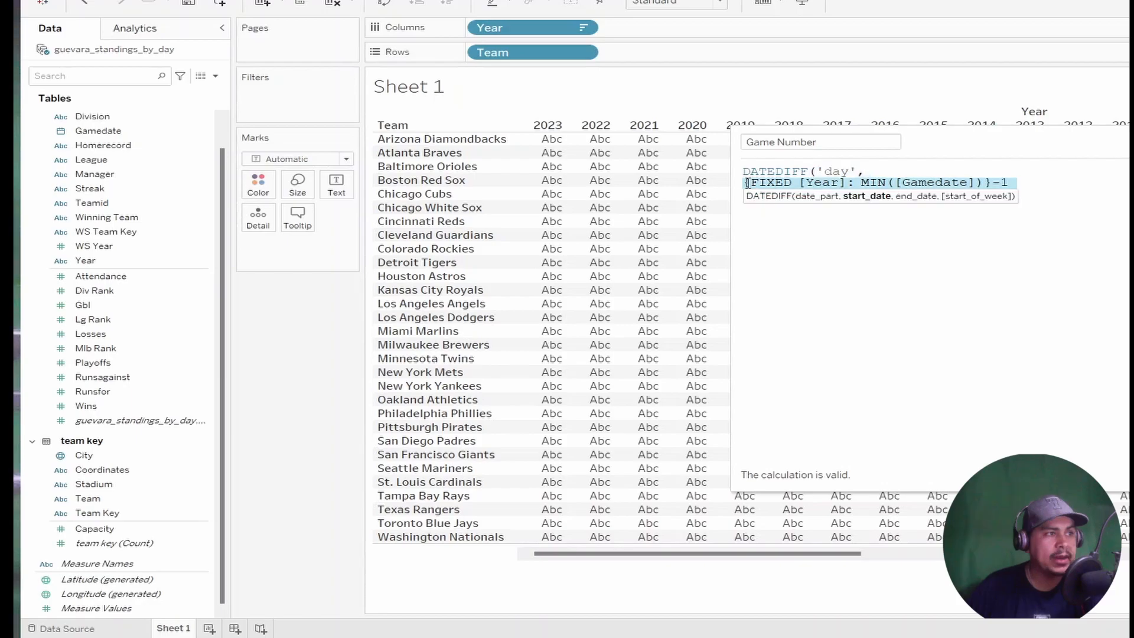
left_click(1027, 247)
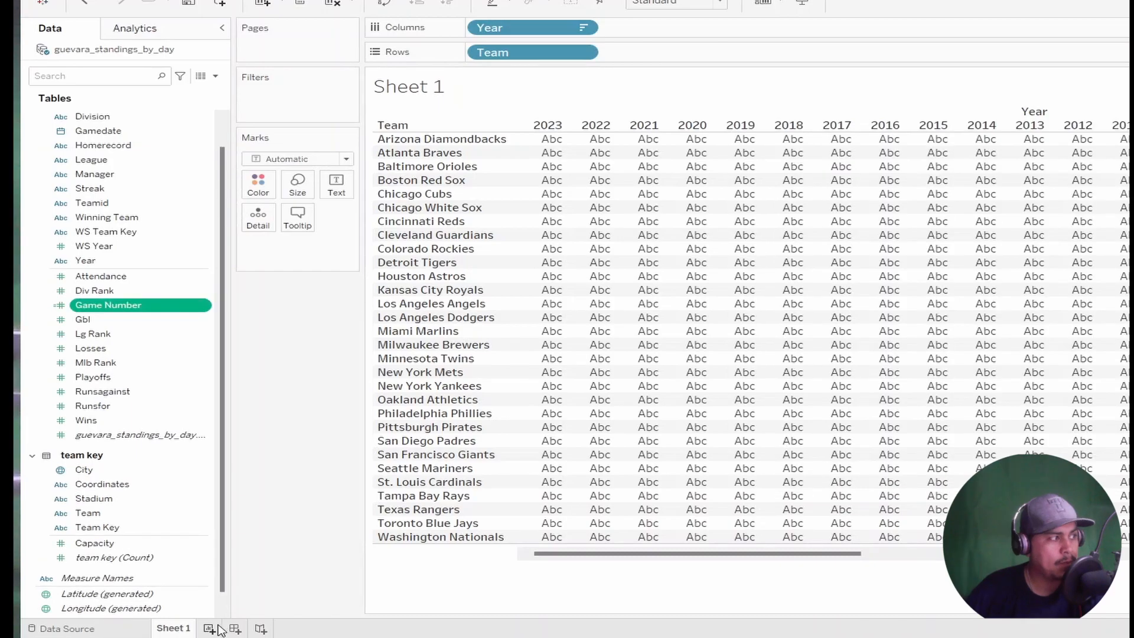
Create a new worksheet with Year and Gamedate on the rows, showing Gamedate as discrete exact dates
left_click(217, 626)
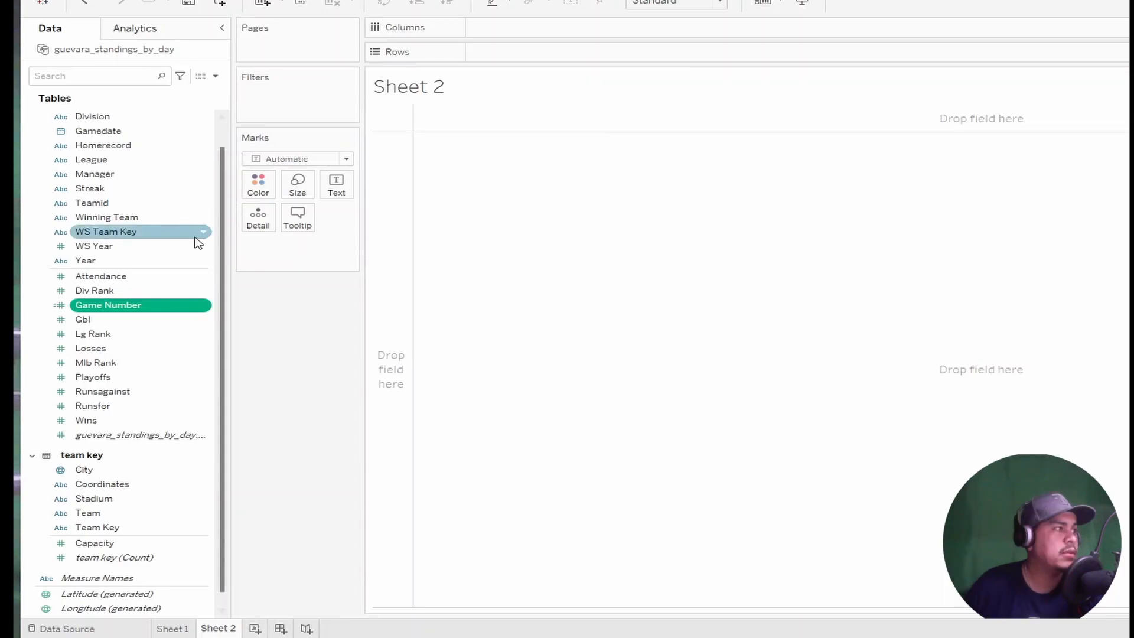
left_click_drag(86, 260, 469, 41)
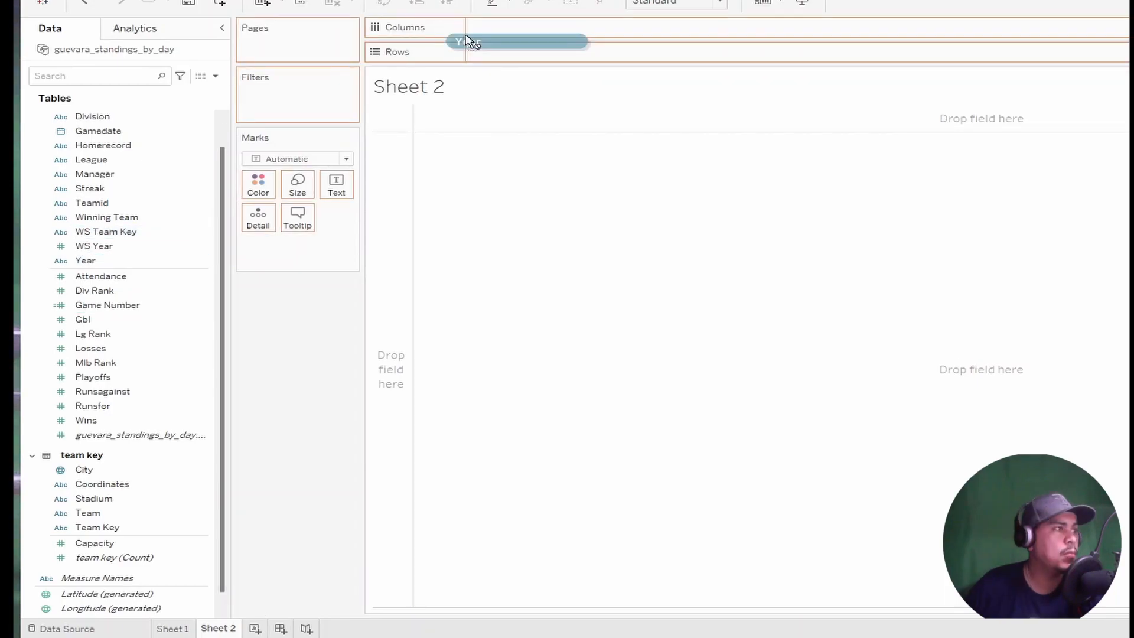
left_click_drag(470, 41, 656, 52)
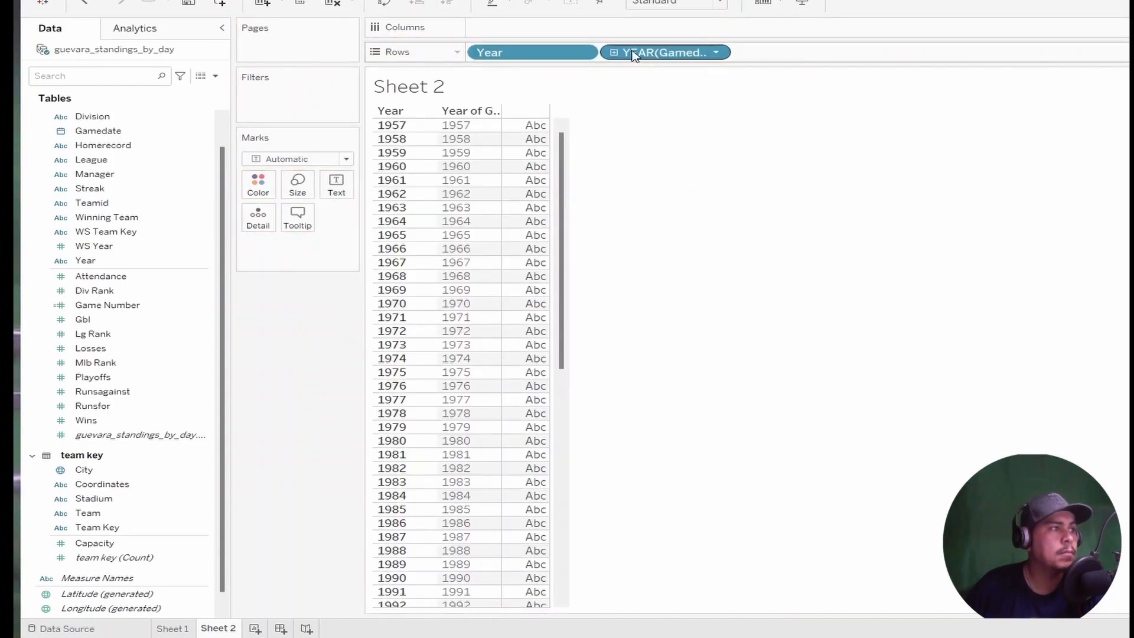
left_click(692, 469)
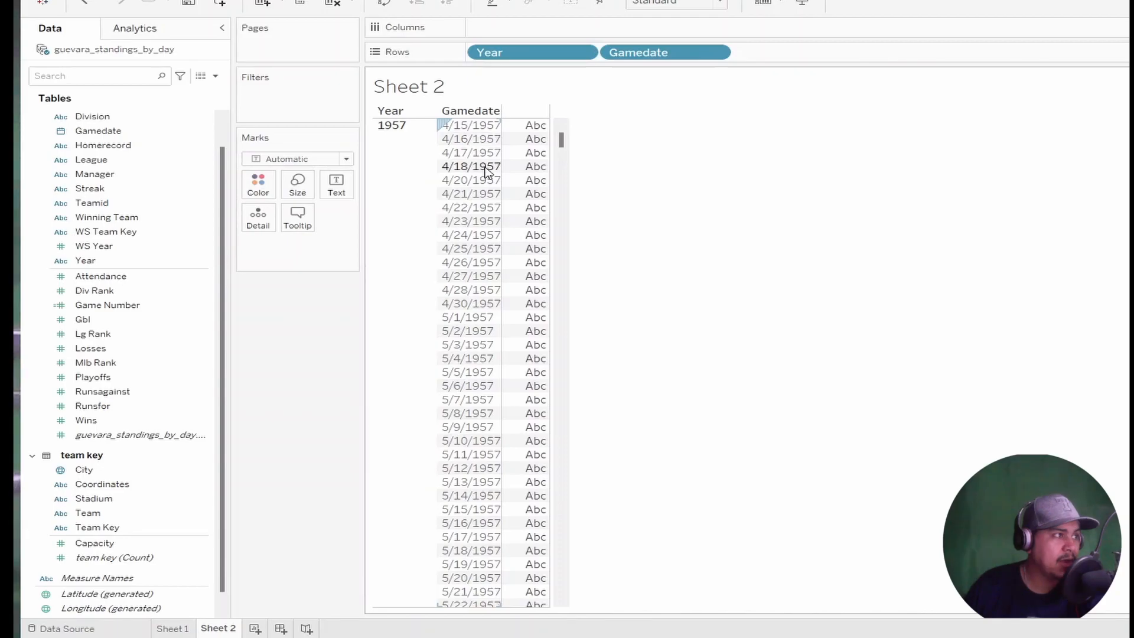
Add Game Number as an unaggregated discrete field after Gamedate on the rows of Sheet 2
left_click(176, 248)
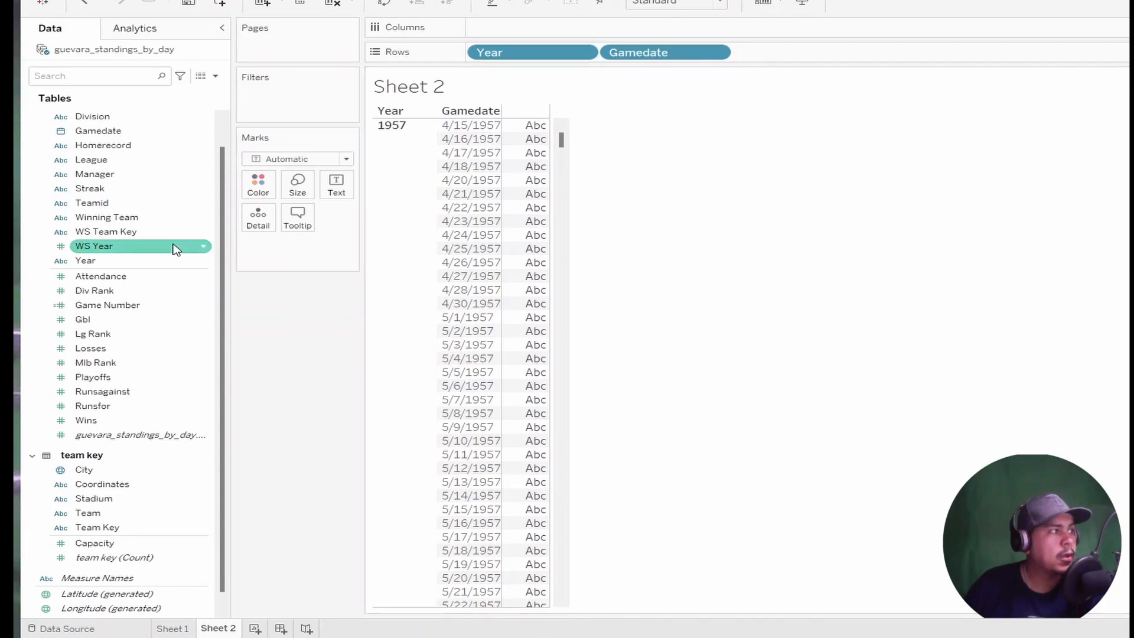
left_click(145, 307)
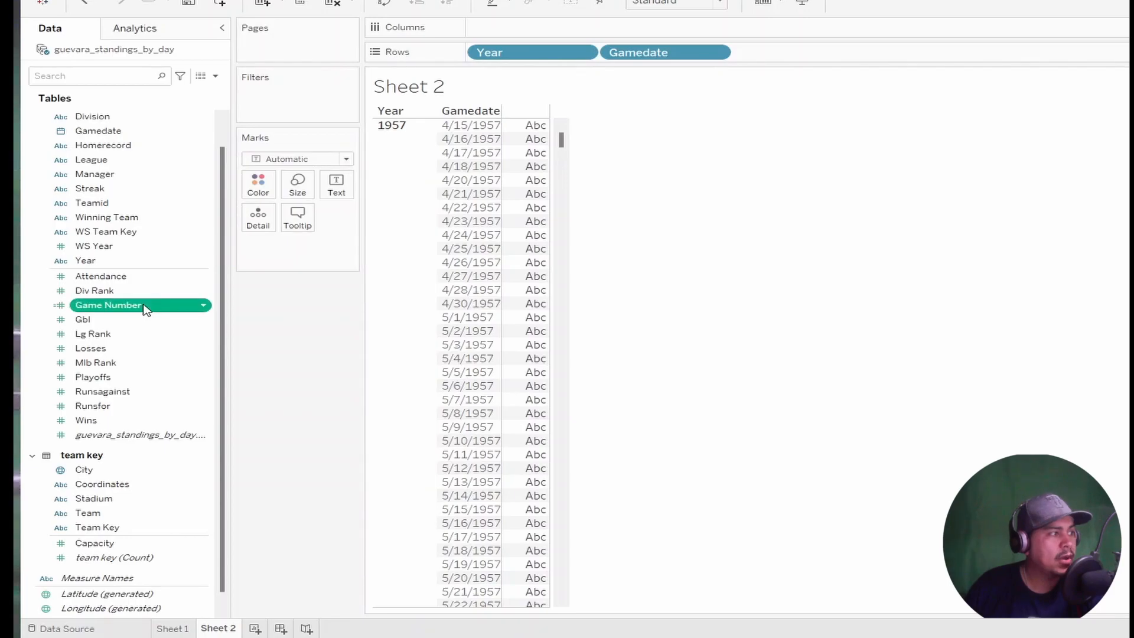
left_click_drag(145, 307, 736, 52)
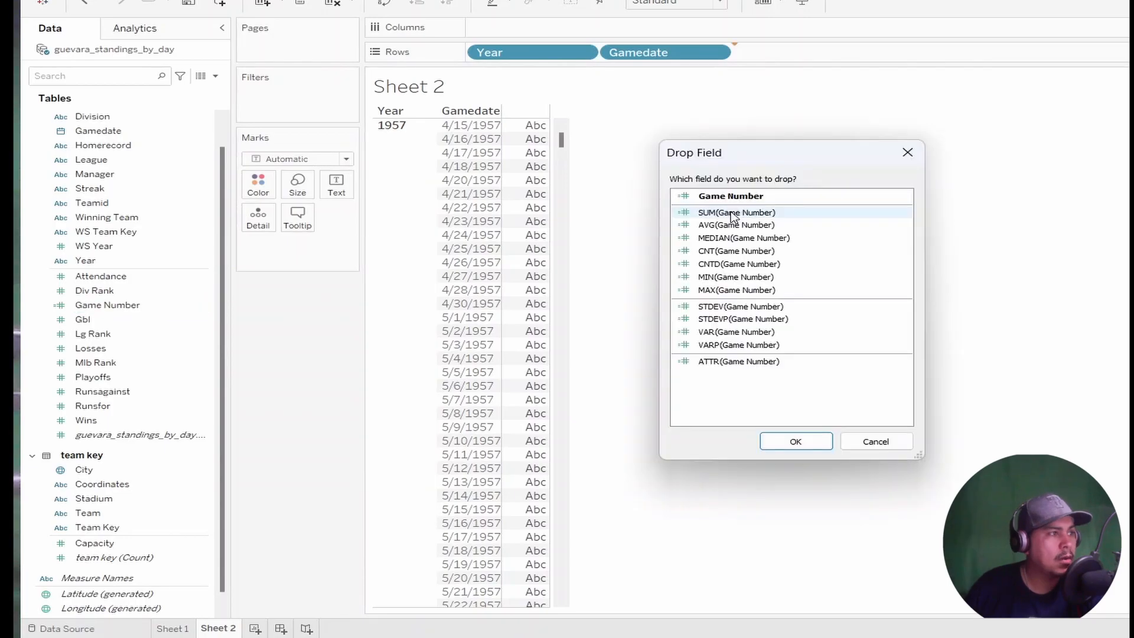
left_click(790, 443)
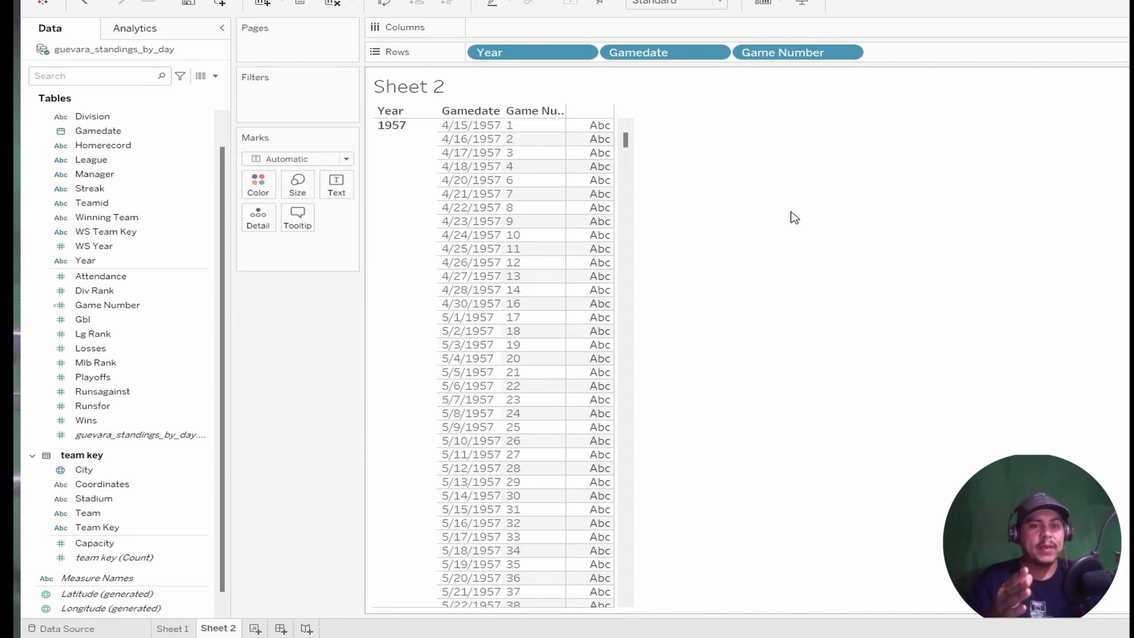
Test the {FIXED [Year]: MIN([Gamedate])}-1 part of Game Number as a separate calculation on the rows, shown as exact dates, and check it across years
left_click(151, 311)
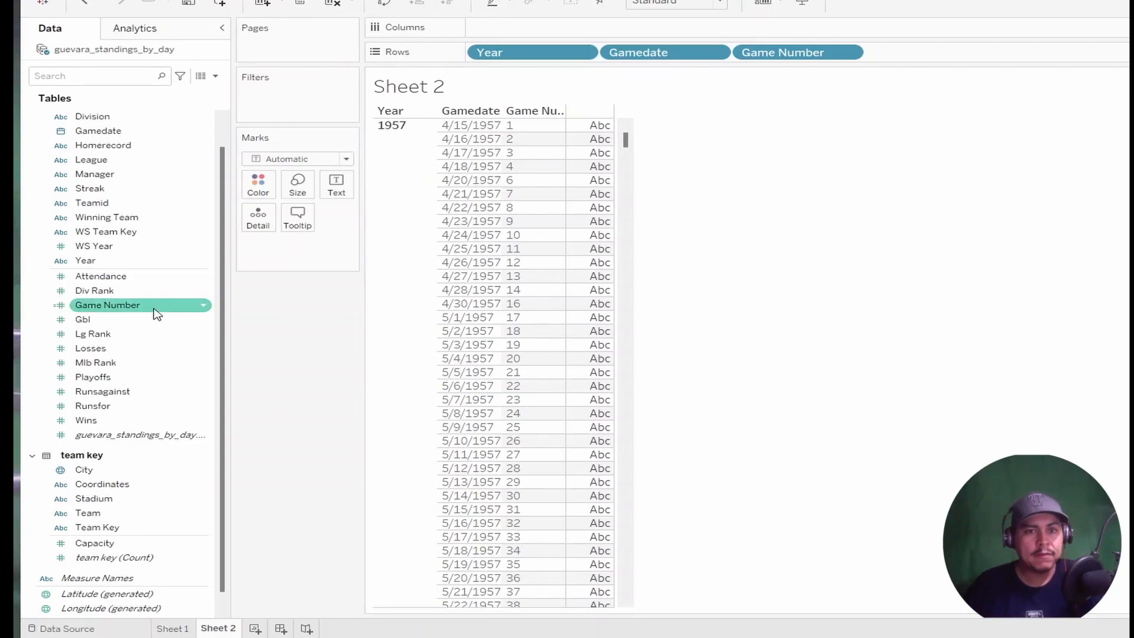
right_click(159, 314)
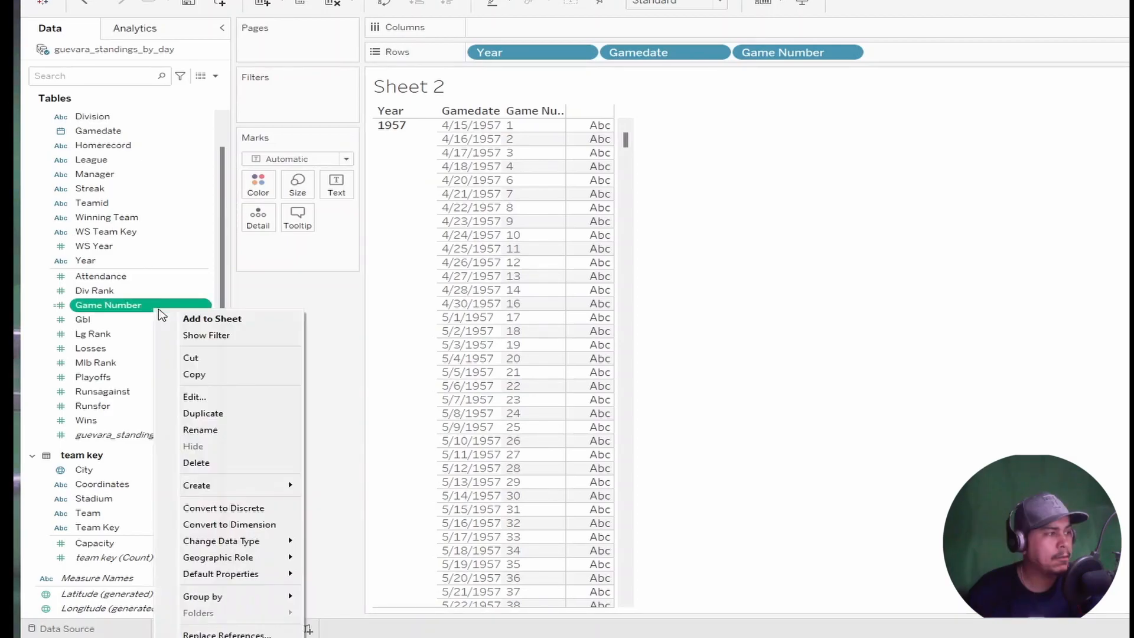
left_click(194, 396)
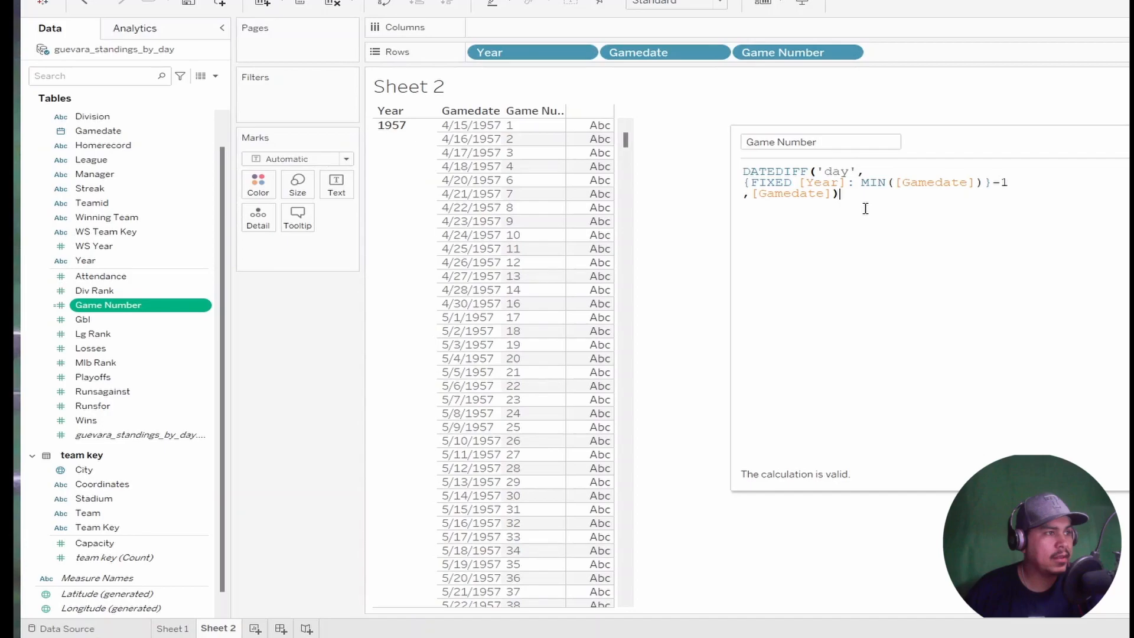
triple_click(830, 185)
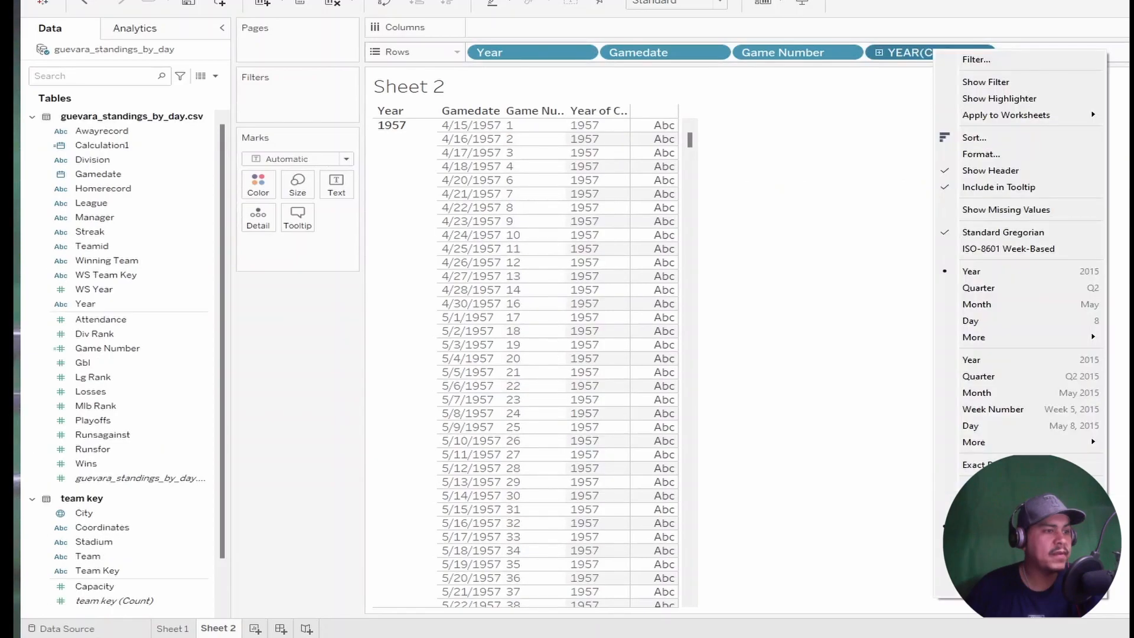
left_click(986, 465)
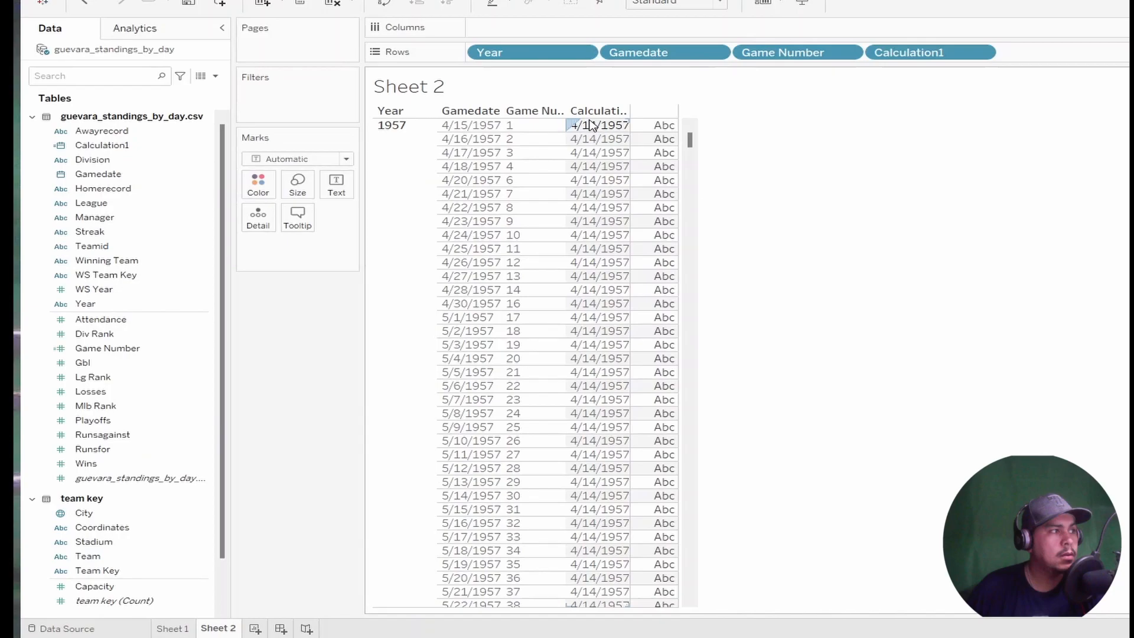
left_click_drag(690, 140, 692, 258)
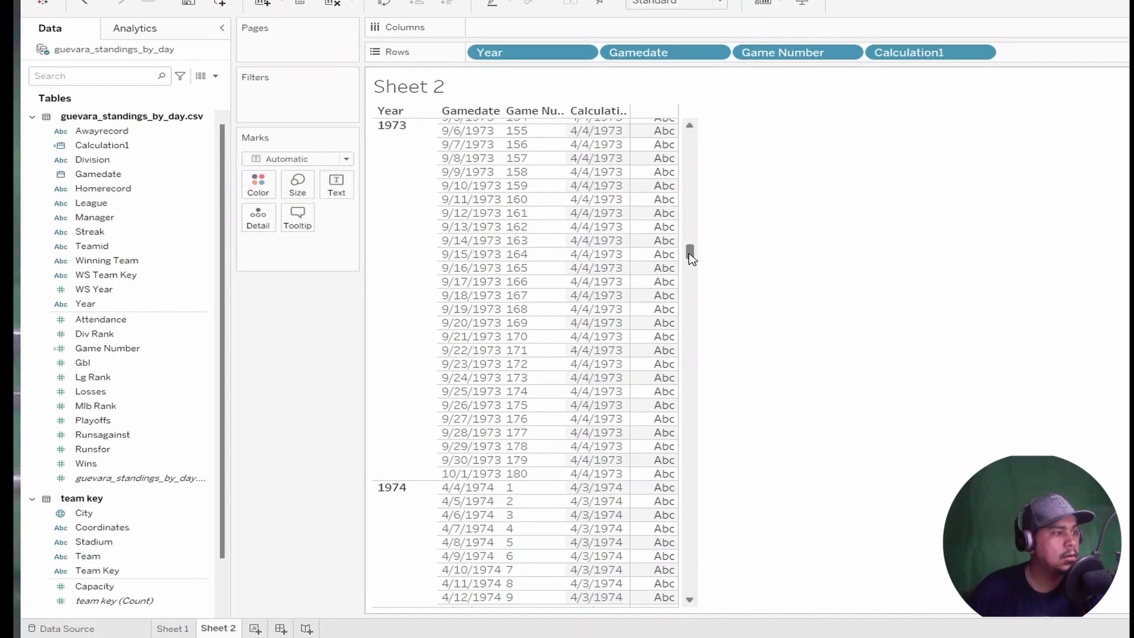
left_click_drag(691, 258, 690, 136)
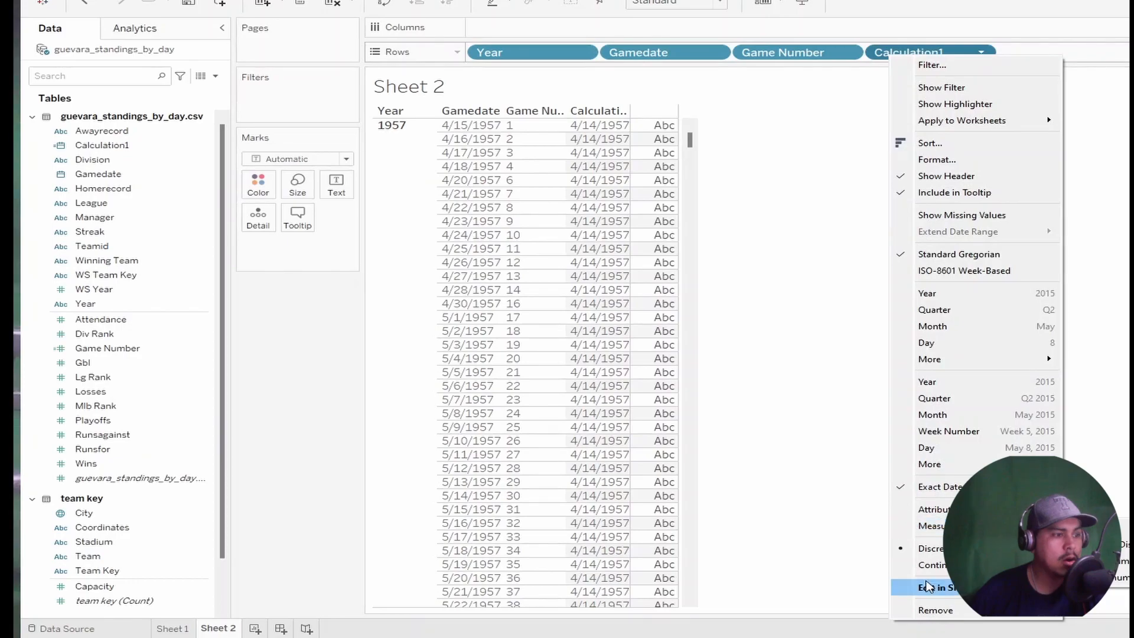
Remove Calculation1 from the rows and delete the test field from the data source
left_click(881, 612)
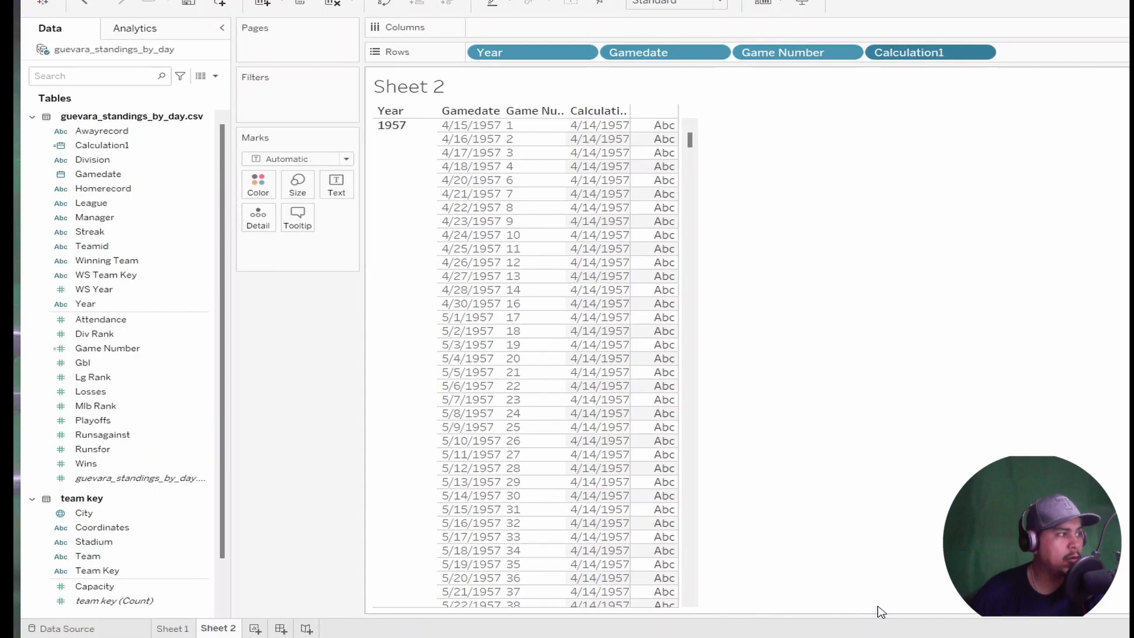
right_click(103, 145)
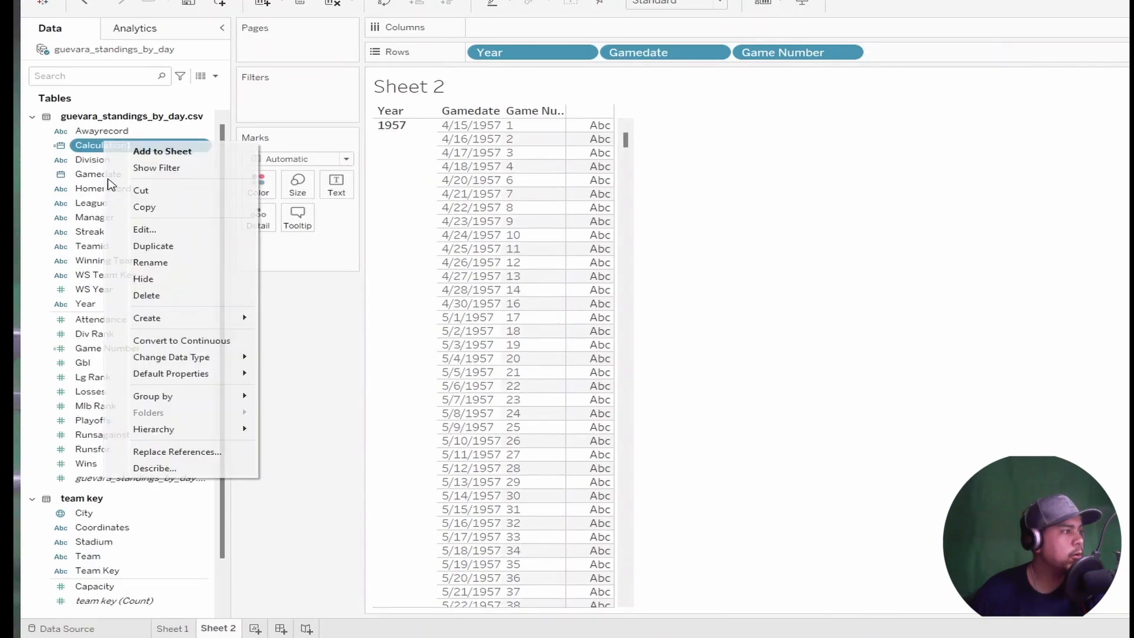
left_click(146, 295)
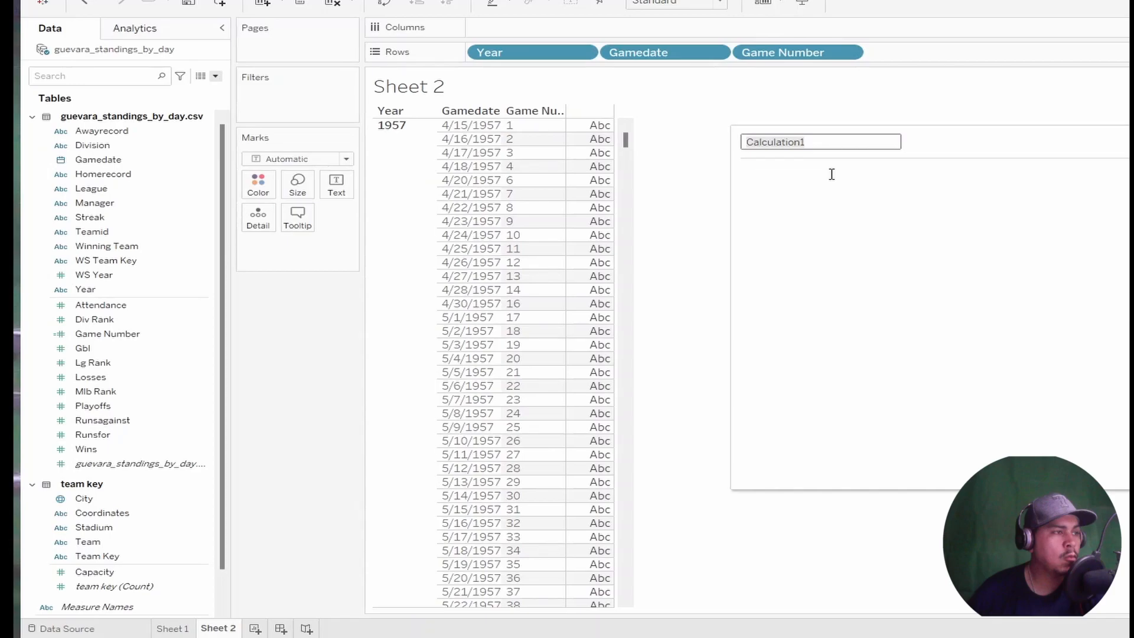
Create a calculated field named "WS Champ ?" and move the reference calculation window out of the way
type("WS")
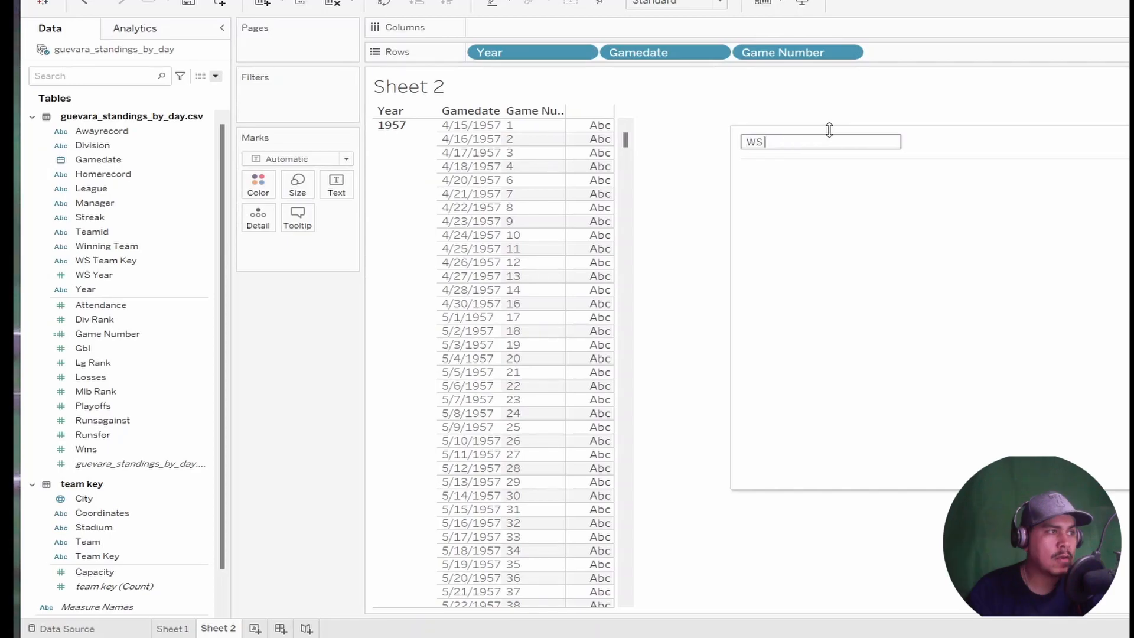
type(" Champ ?")
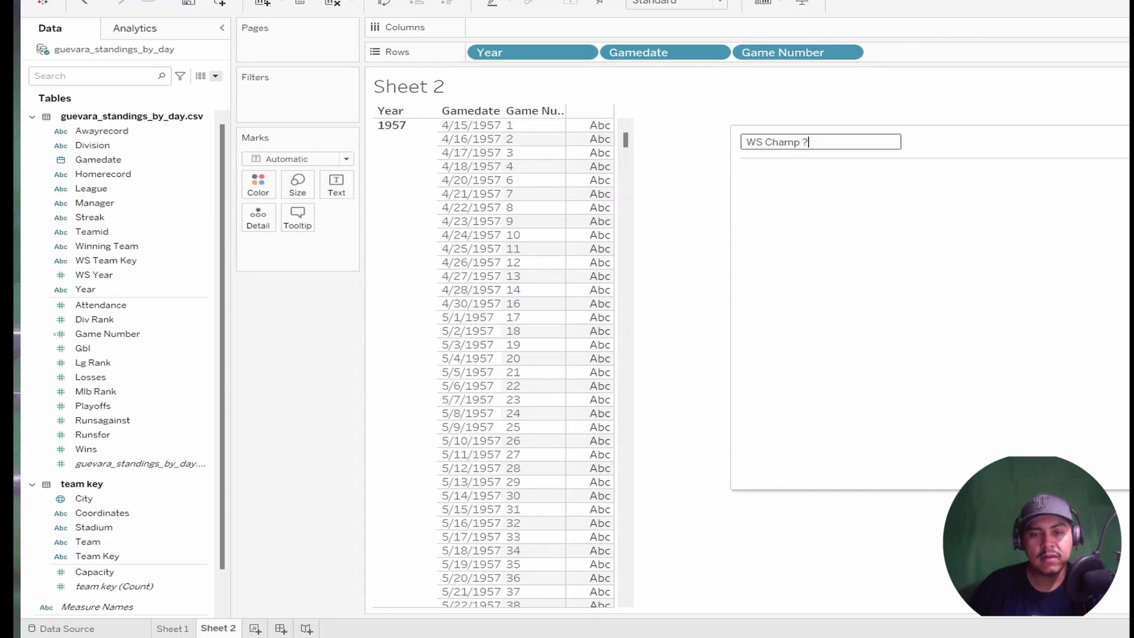
key("Tab")
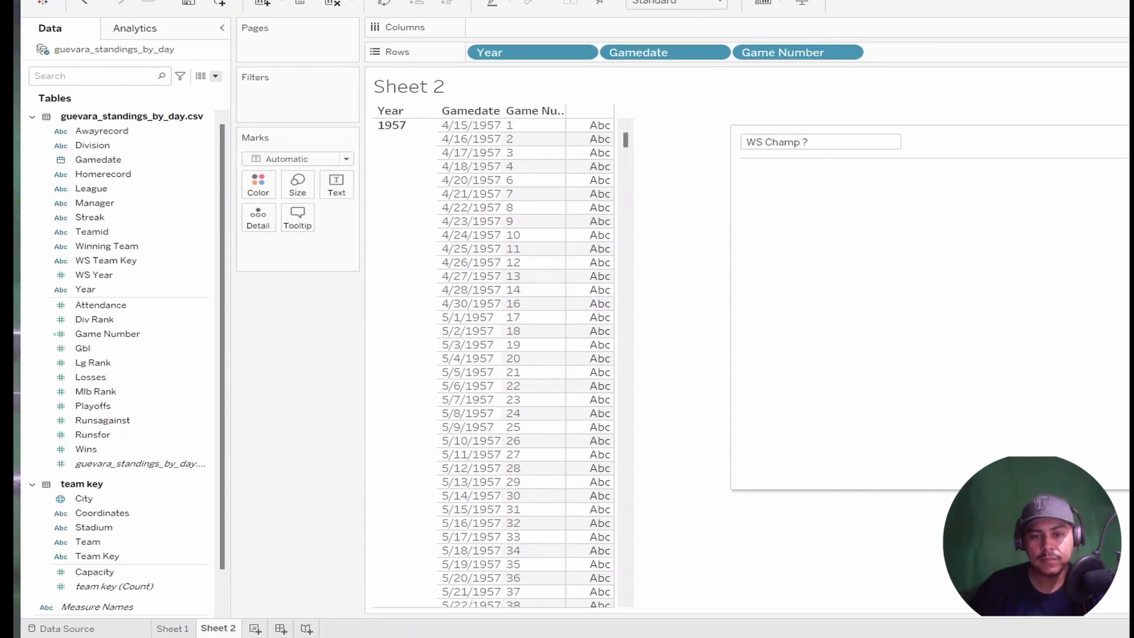
left_click_drag(917, 134, 1123, 128)
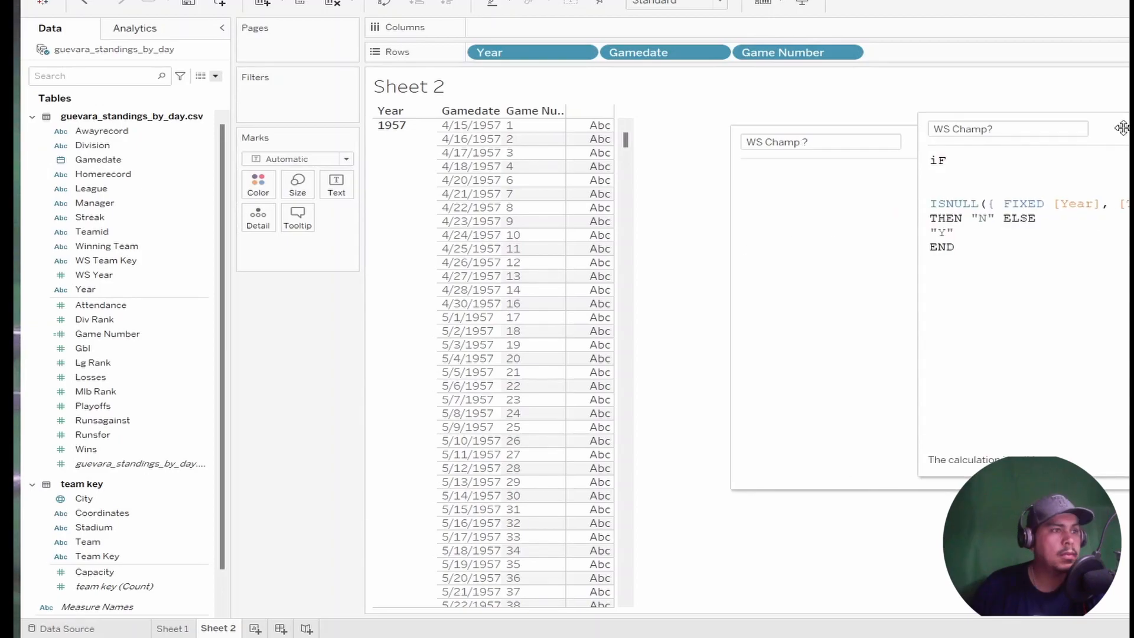
left_click_drag(1123, 128, 1133, 128)
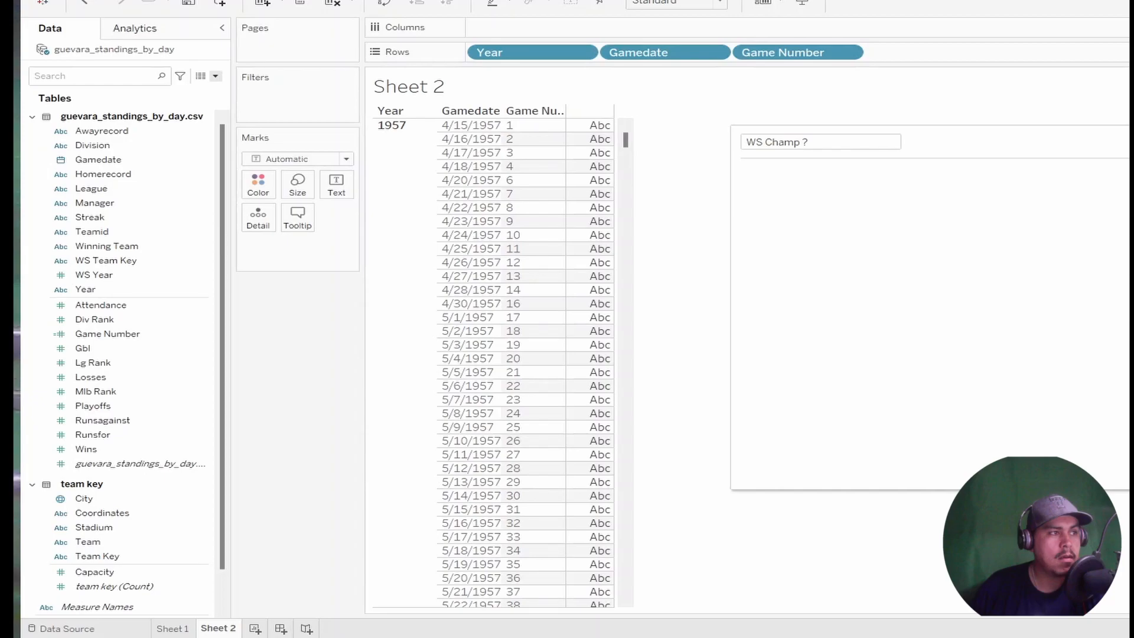
Begin the WS Champ ? formula with IF, ISNULL( and { FIXED [Year], on separate lines
type("IF")
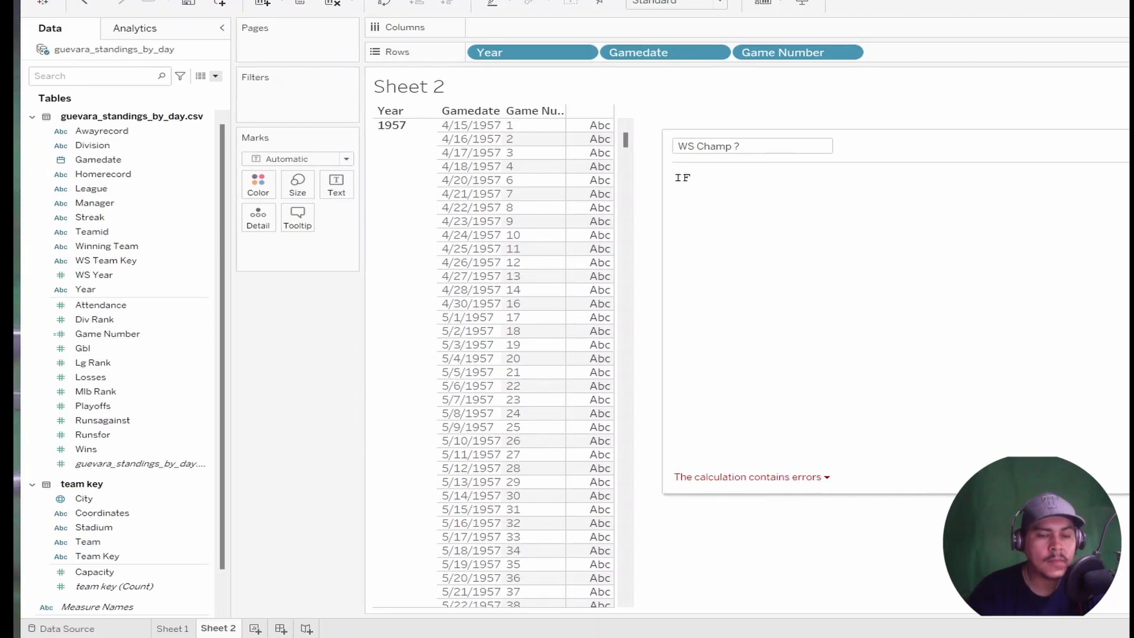
key("Return")
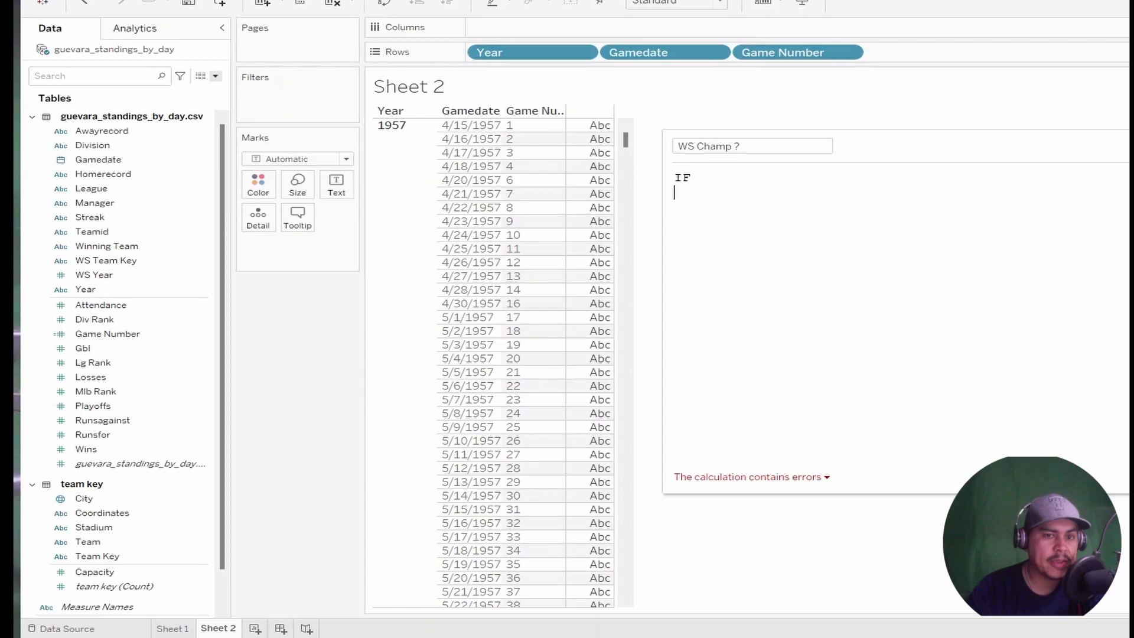
type("ISNUL")
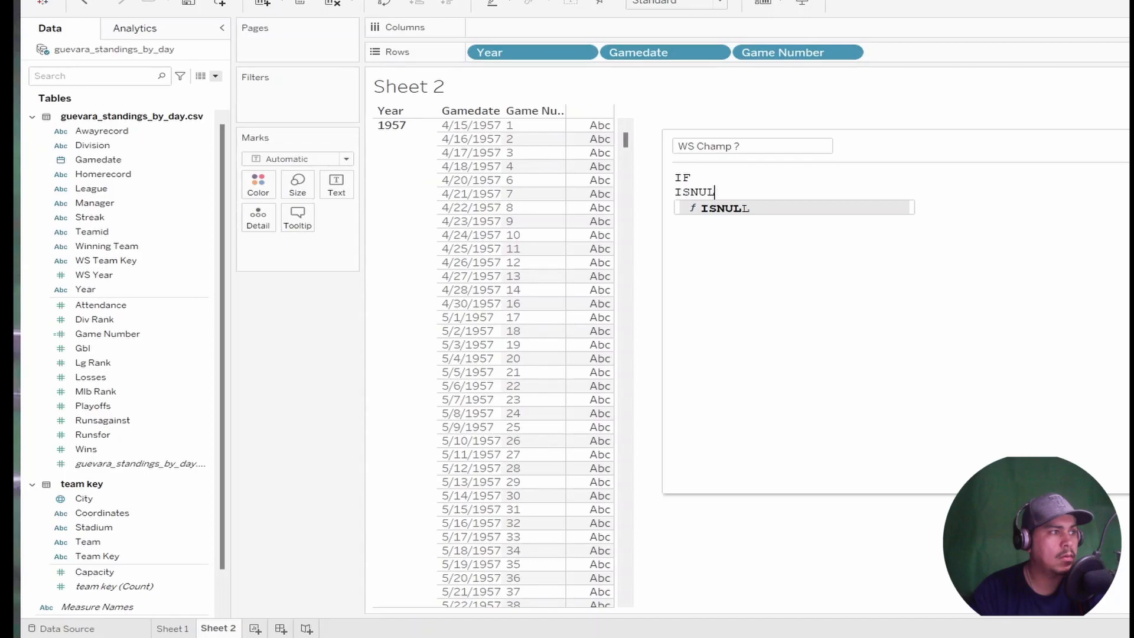
type("L(")
key("Return")
type("FIx")
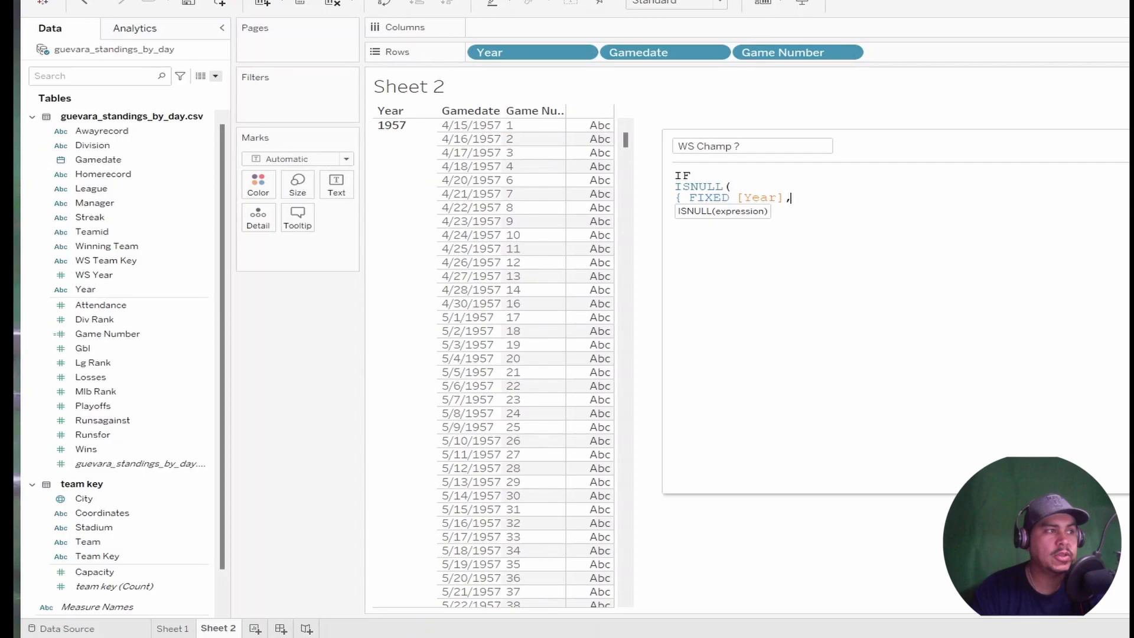
Complete the ISNULL condition with [Teamid]:MAX([WS Team Key])}) and start a new line
type("[Teamid]:")
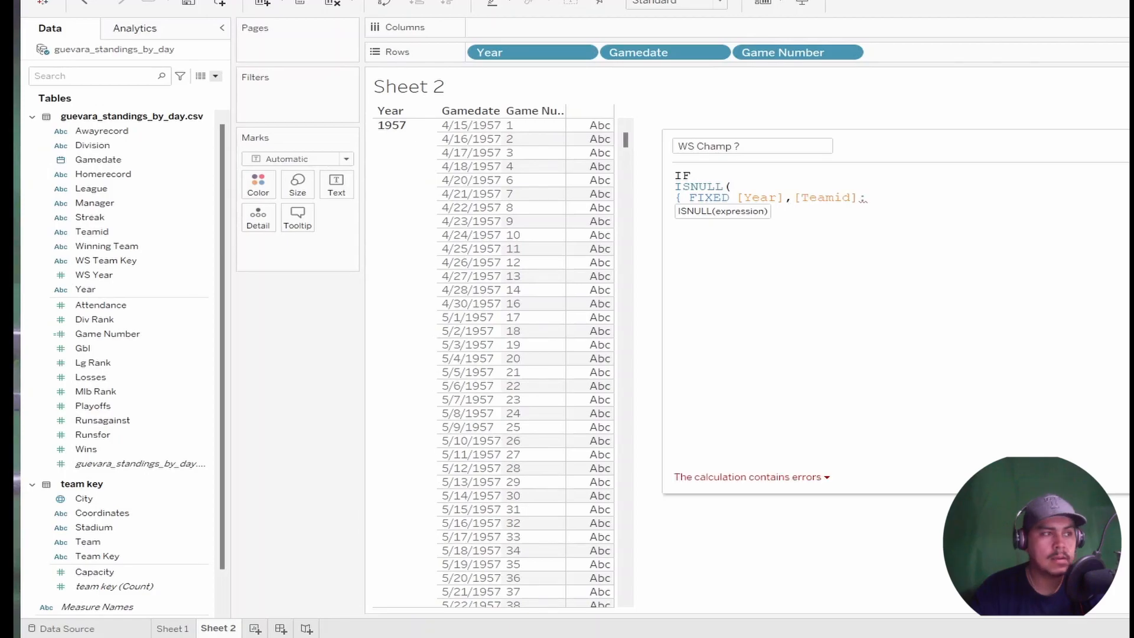
type("MAX")
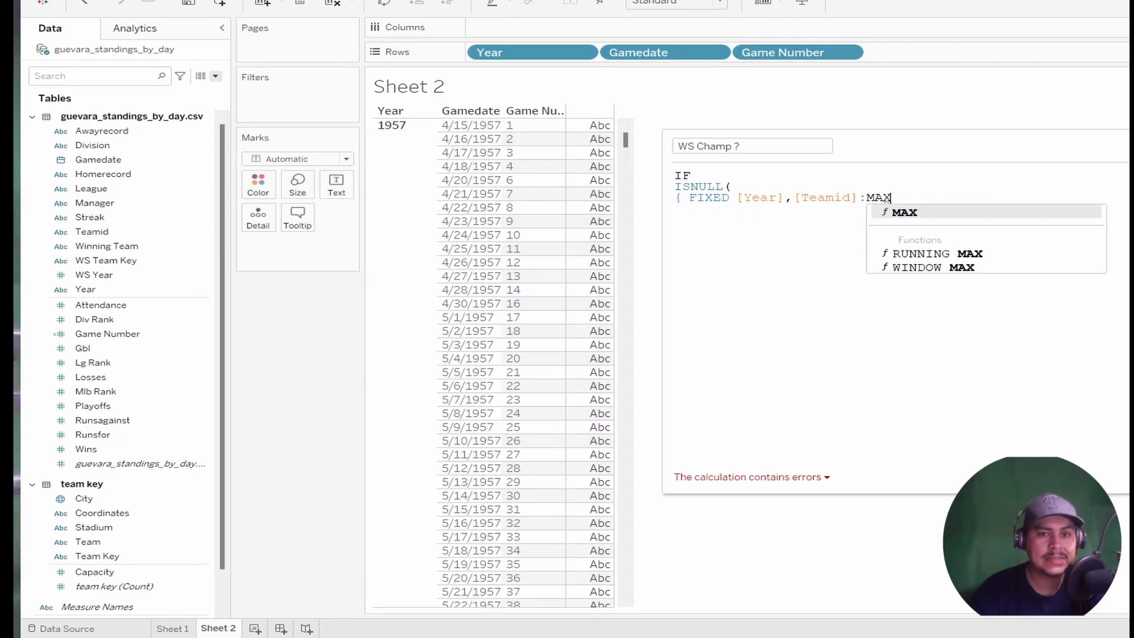
type("(")
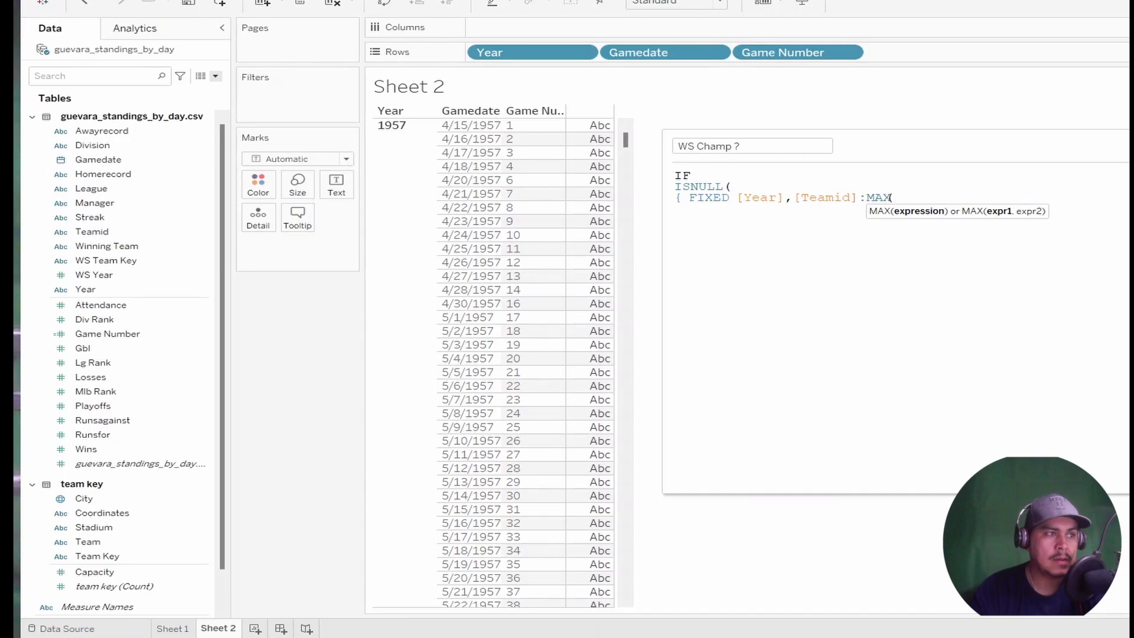
type("[WS Team Key]")
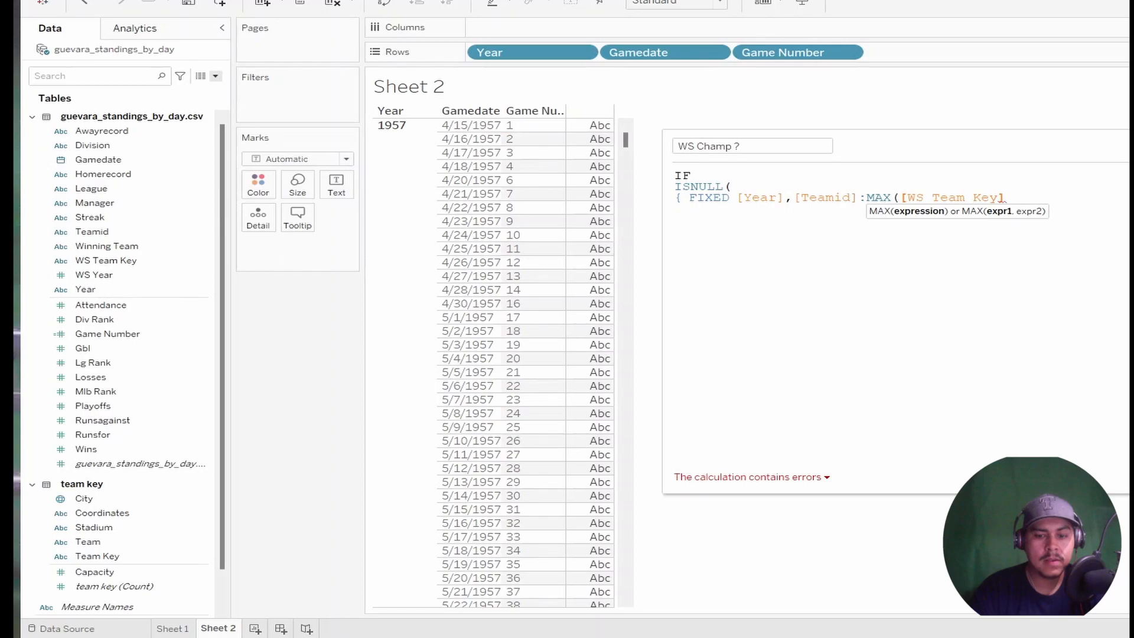
type(")})")
key("Return")
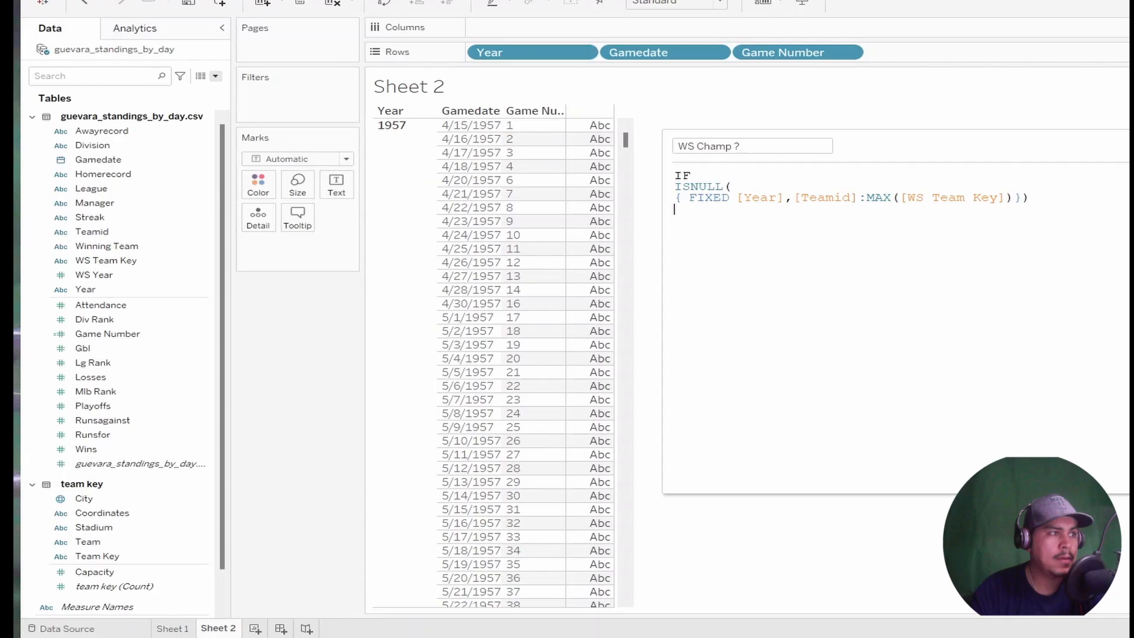
Finish the formula with THEN "N" ELSE "Y" END and save the WS Champ ? calculation
type("THEN")
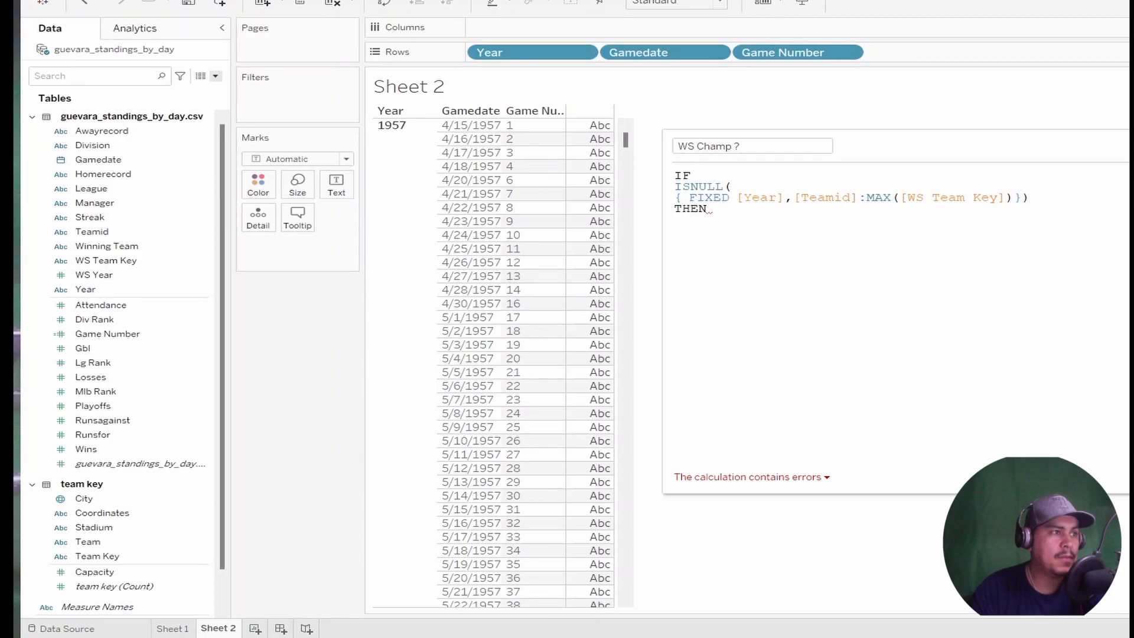
type("\"N\"")
key("Return")
type("ELSE\"Y\"")
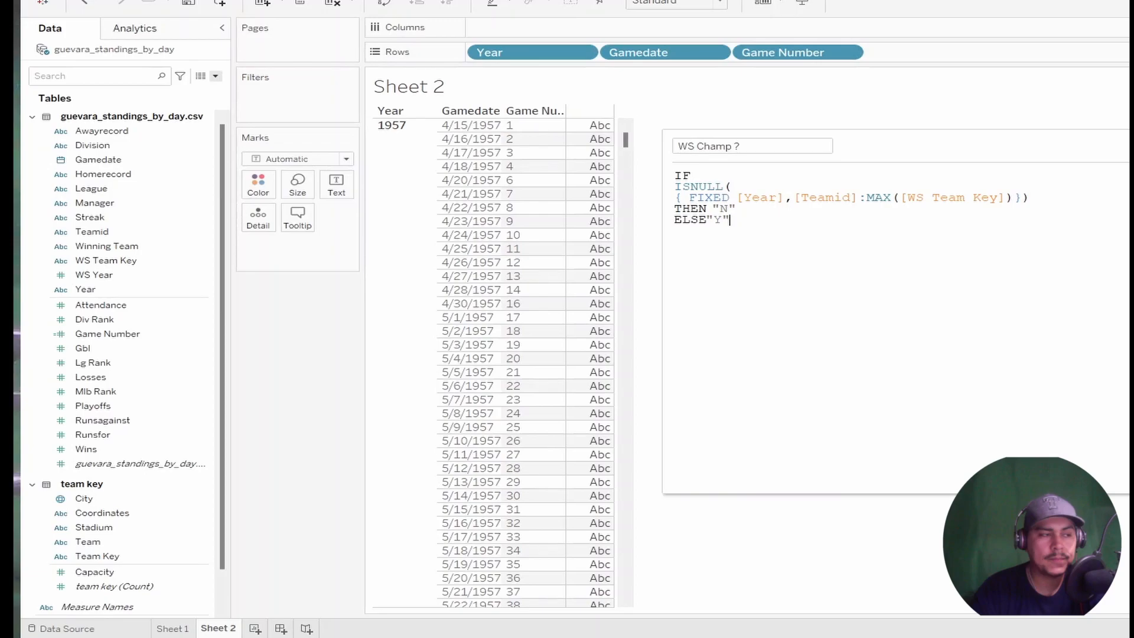
type(" END")
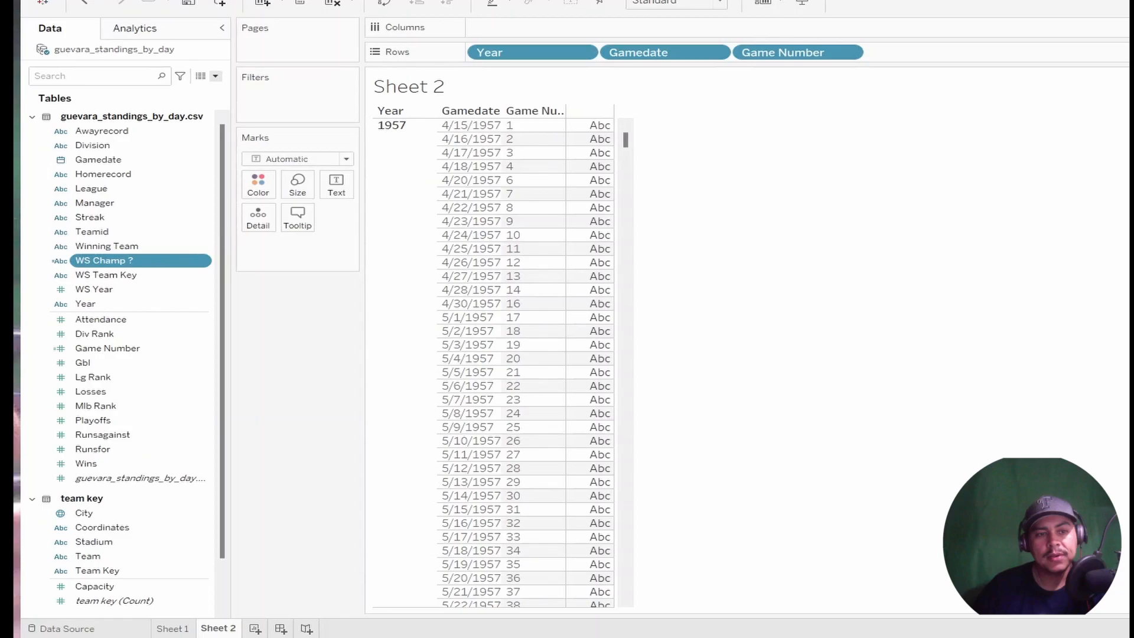
Create a new calculated field named "Season End: Div Rank"
left_click(186, 121)
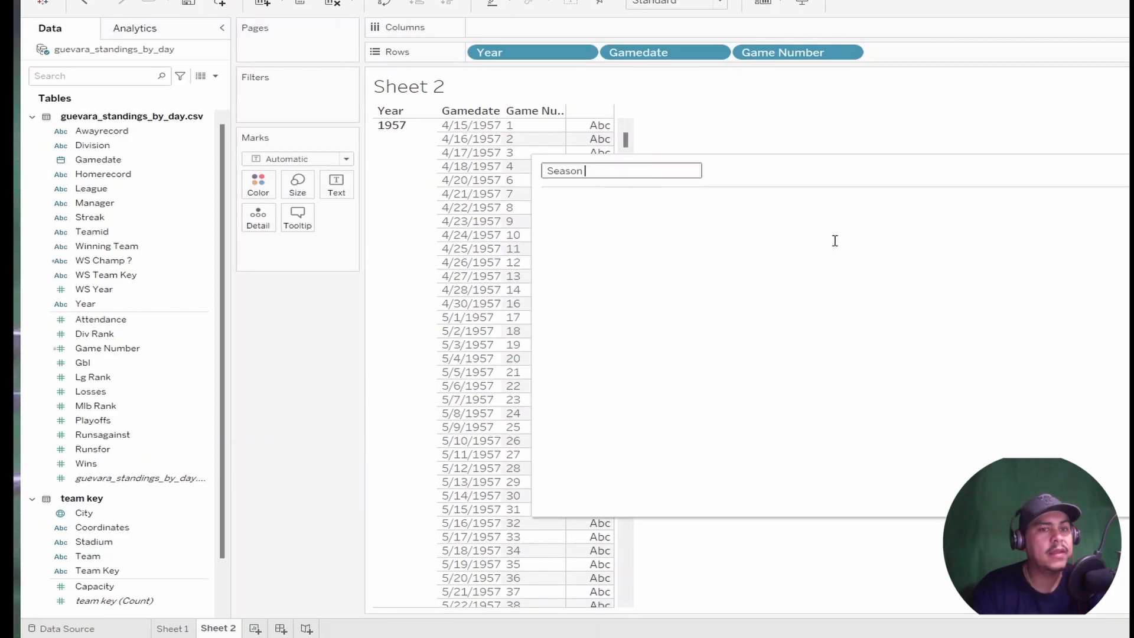
type("End: Div REa")
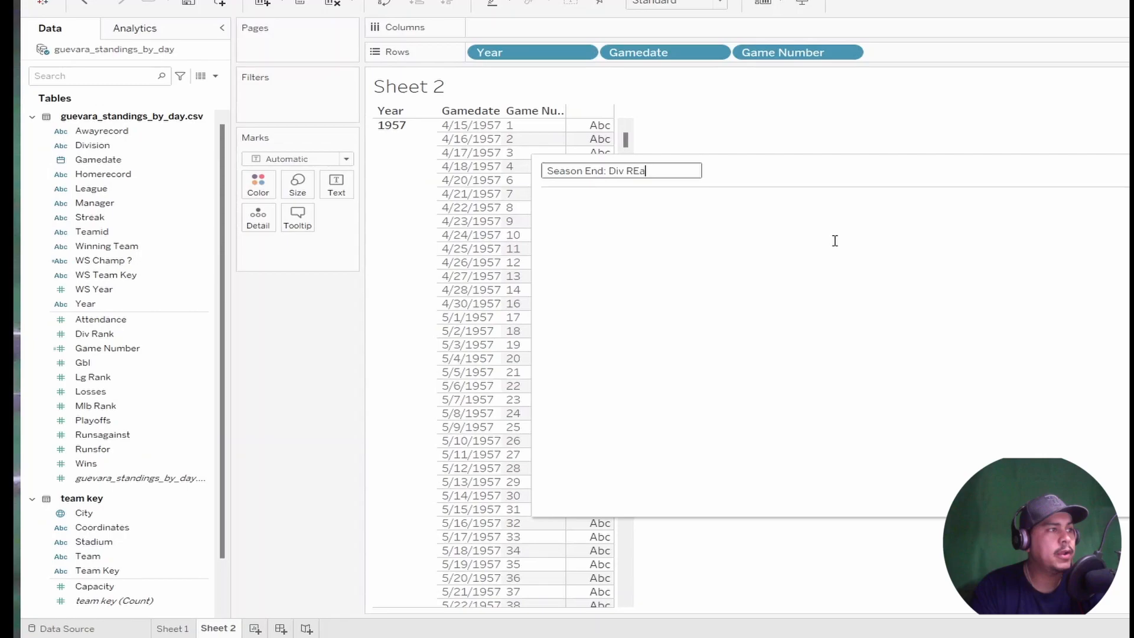
key("BackSpace")
key("BackSpace")
type("ank")
key("Tab")
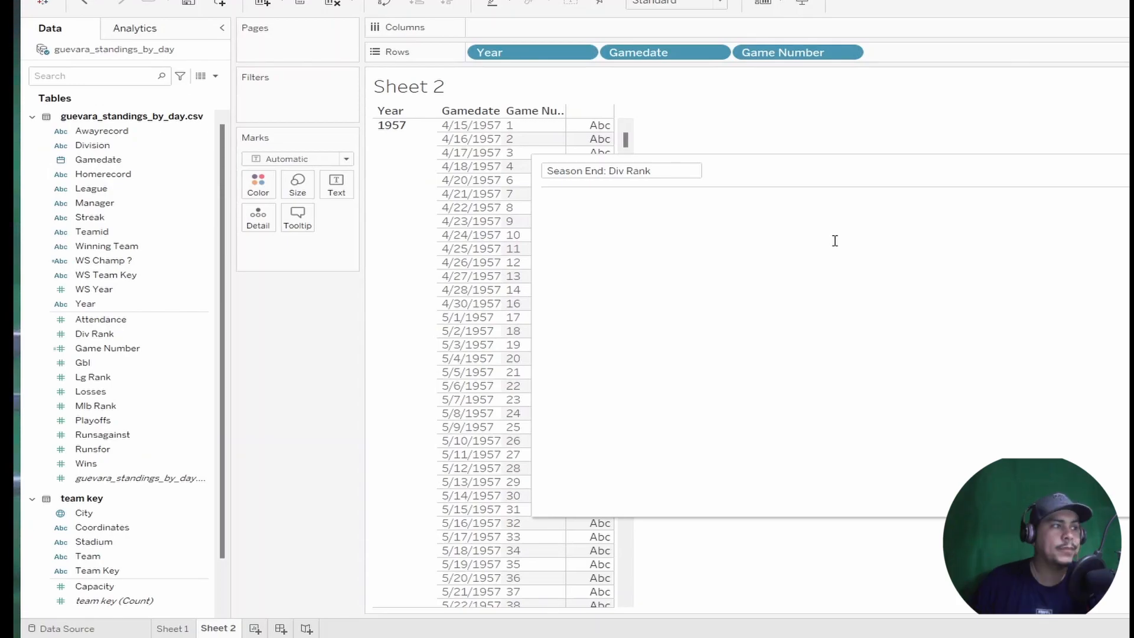
Begin the Season End: Div Rank formula with { FIXED [Year],[Team]: MAX ( followed by a blank line
type("{ FIXED")
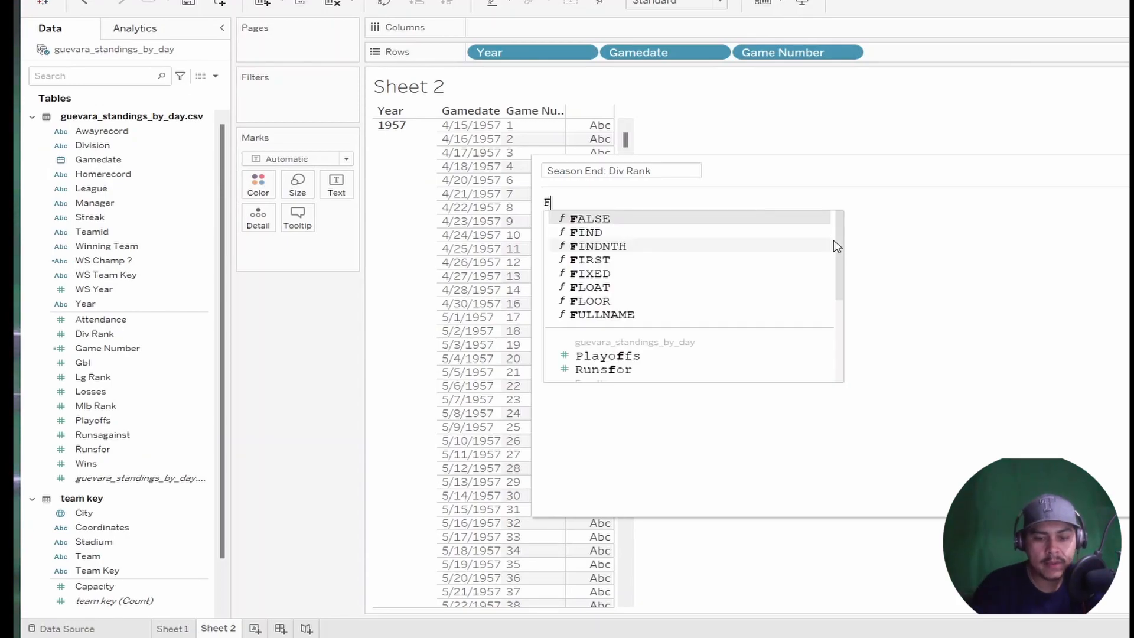
type(" [Year]")
key("Return")
type(",[Tea")
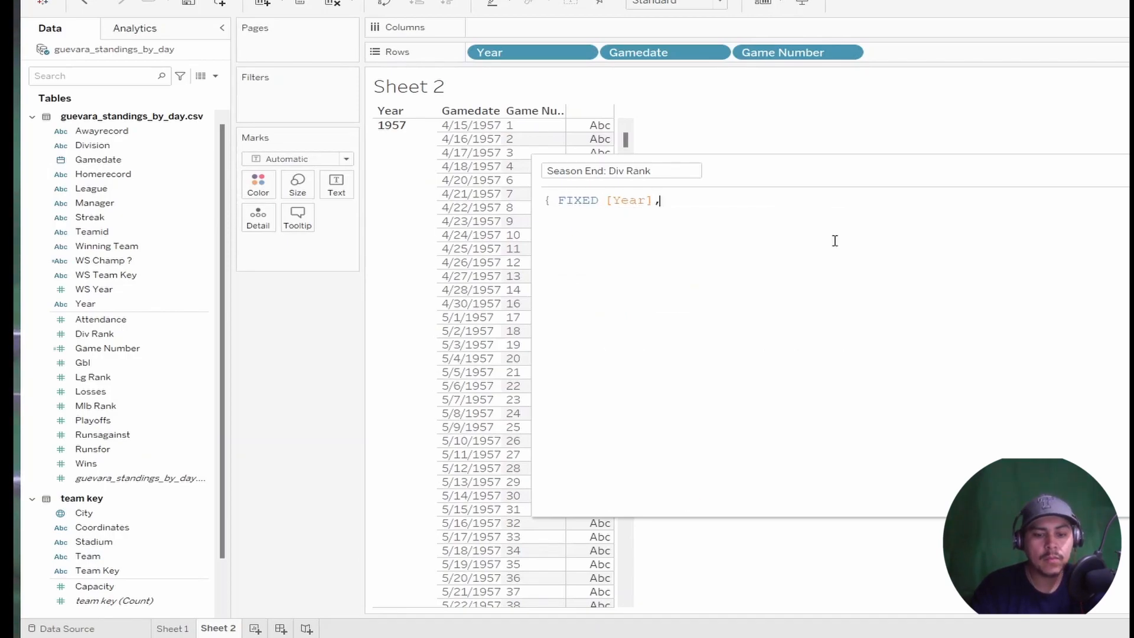
key("Return")
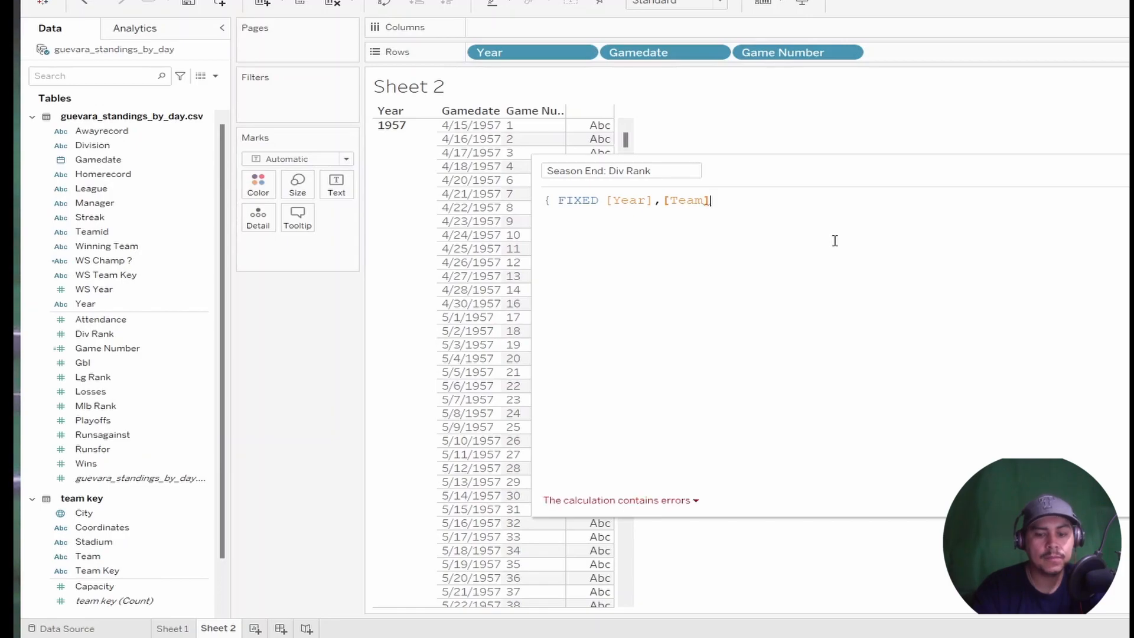
type(": MA")
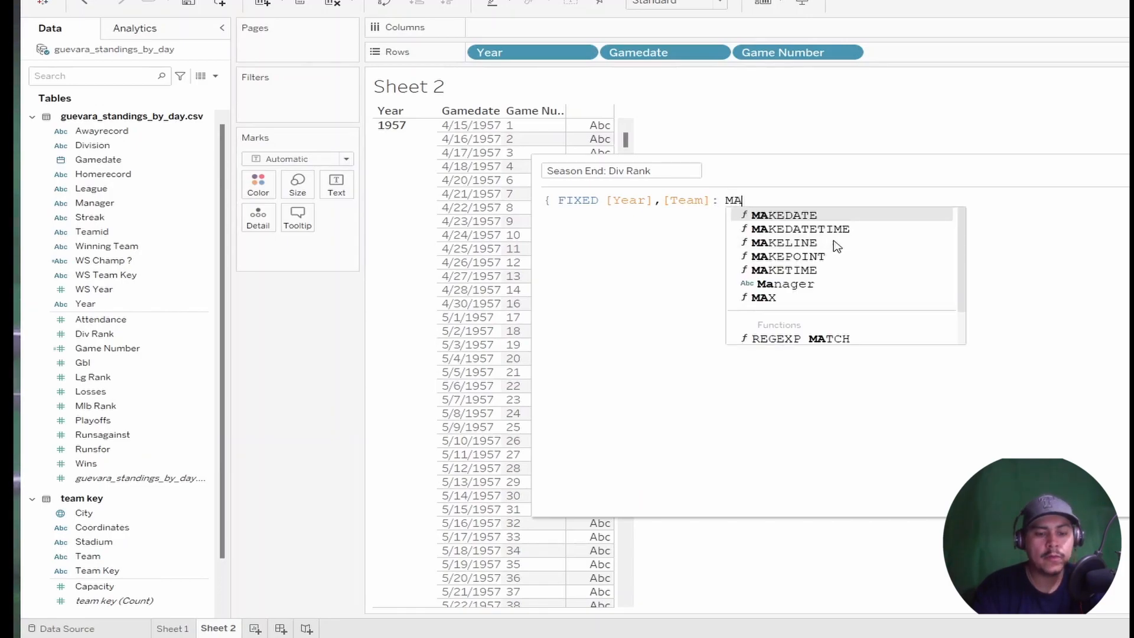
type("X (")
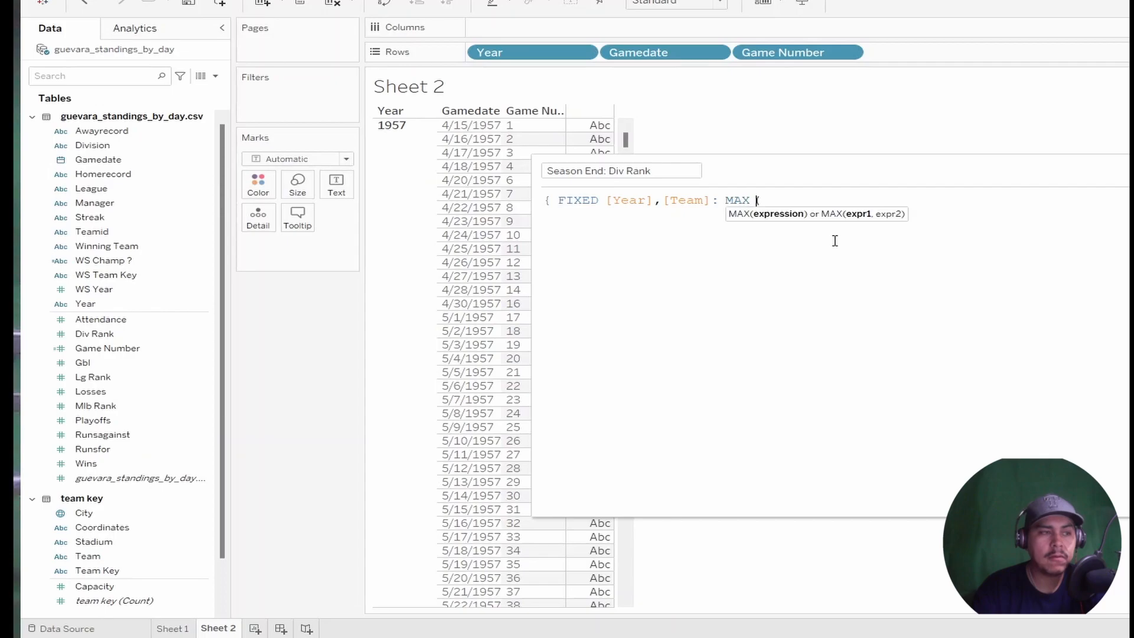
key("Return")
key("Return")
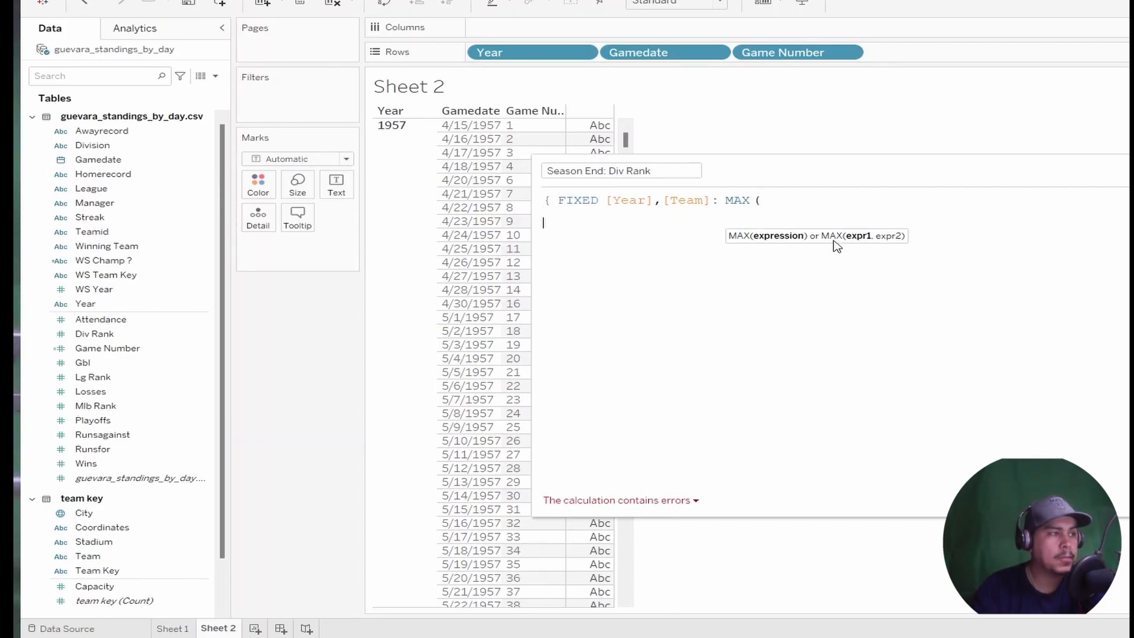
Start the condition inside MAX with IF {FIXED
type("IF")
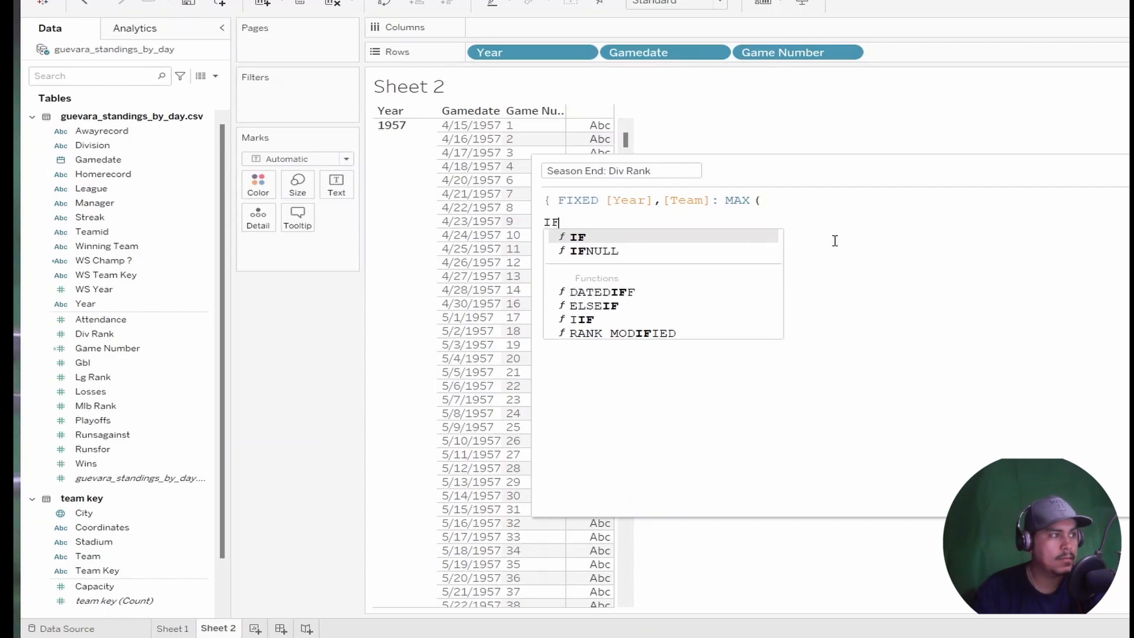
key("Escape")
type("{Fix")
key("Return")
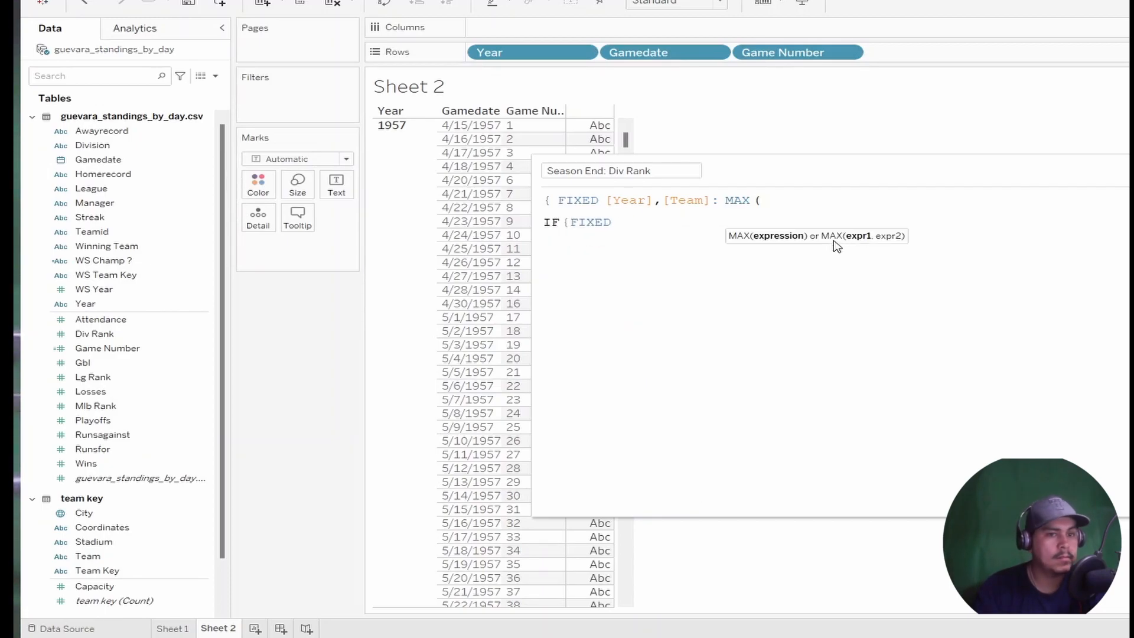
type("Year, Team")
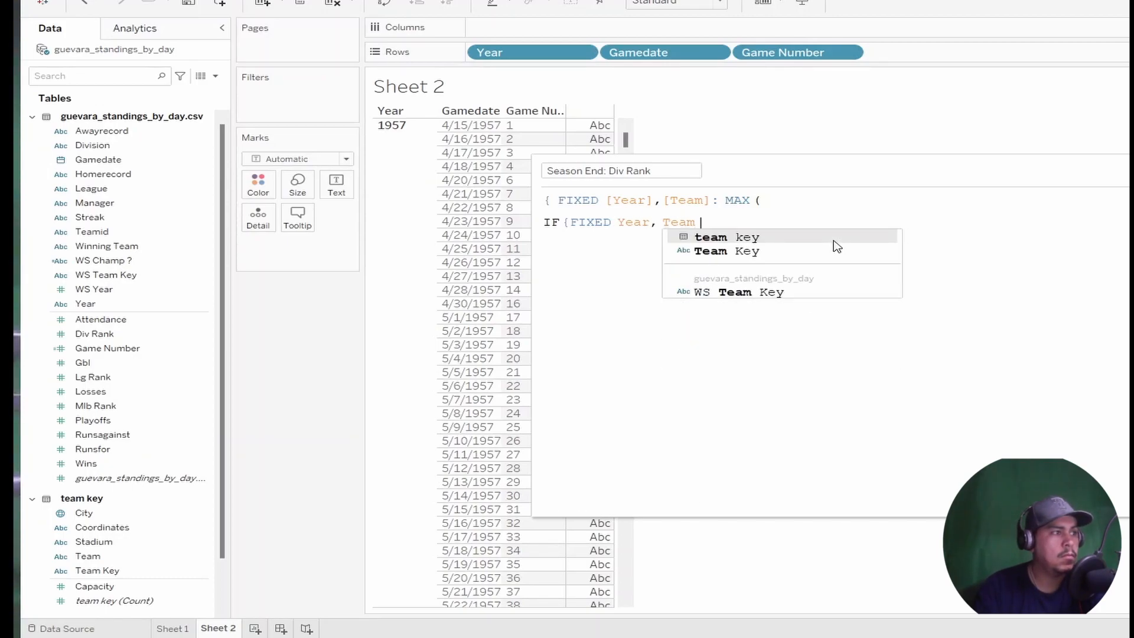
key("BackSpace")
key("BackSpace")
key("BackSpace")
key("BackSpace")
key("BackSpace")
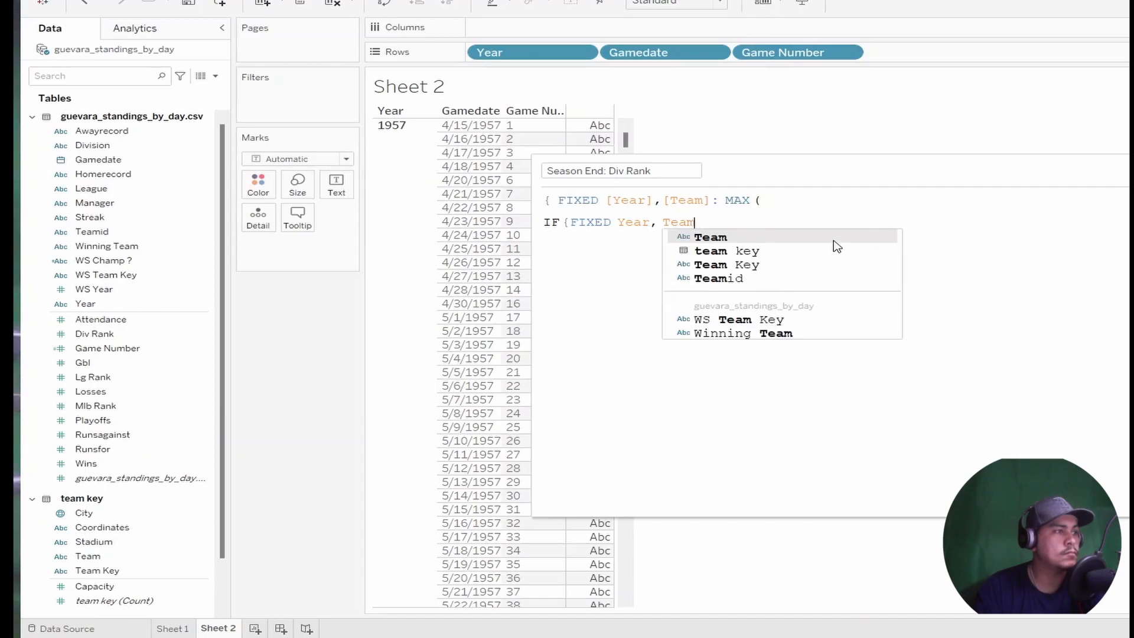
key("BackSpace")
key("BackSpace")
key("BackSpace")
key("BackSpace")
key("BackSpace")
key("BackSpace")
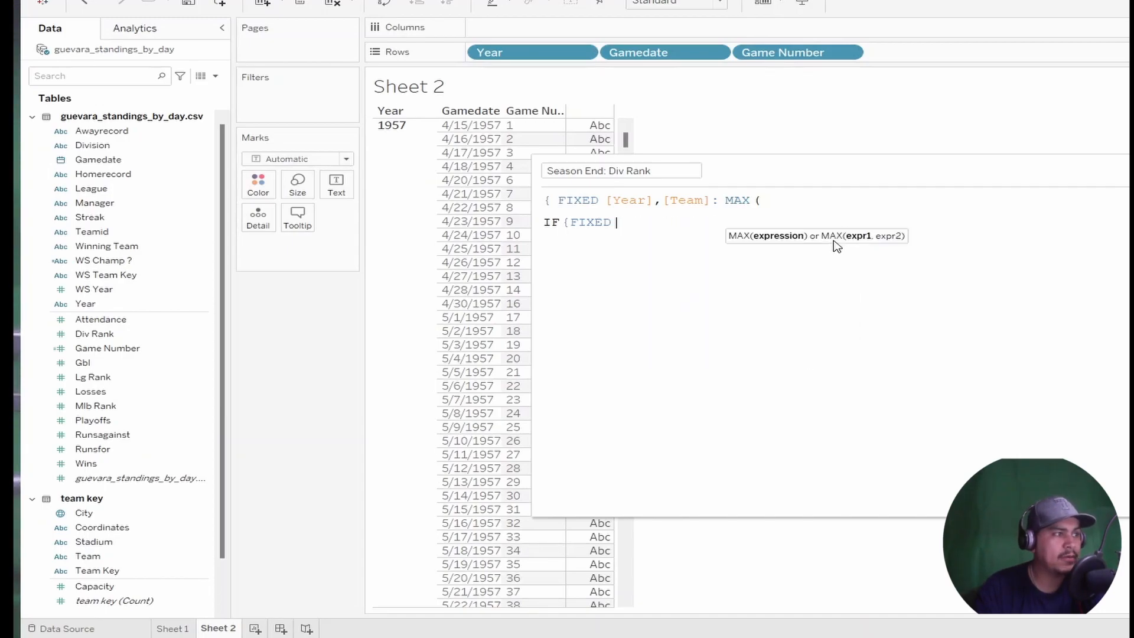
Complete the inner FIXED expression with [Year], [Team]: MAX( [Game Number])}
type("[")
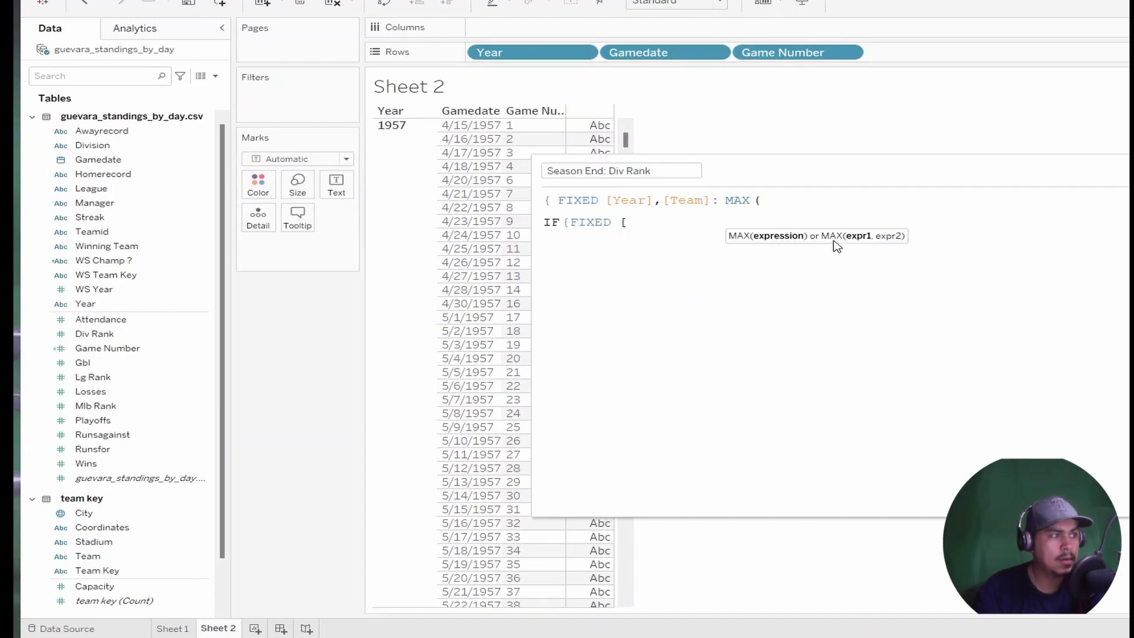
type("Year")
left_click(837, 246)
type(", [Team")
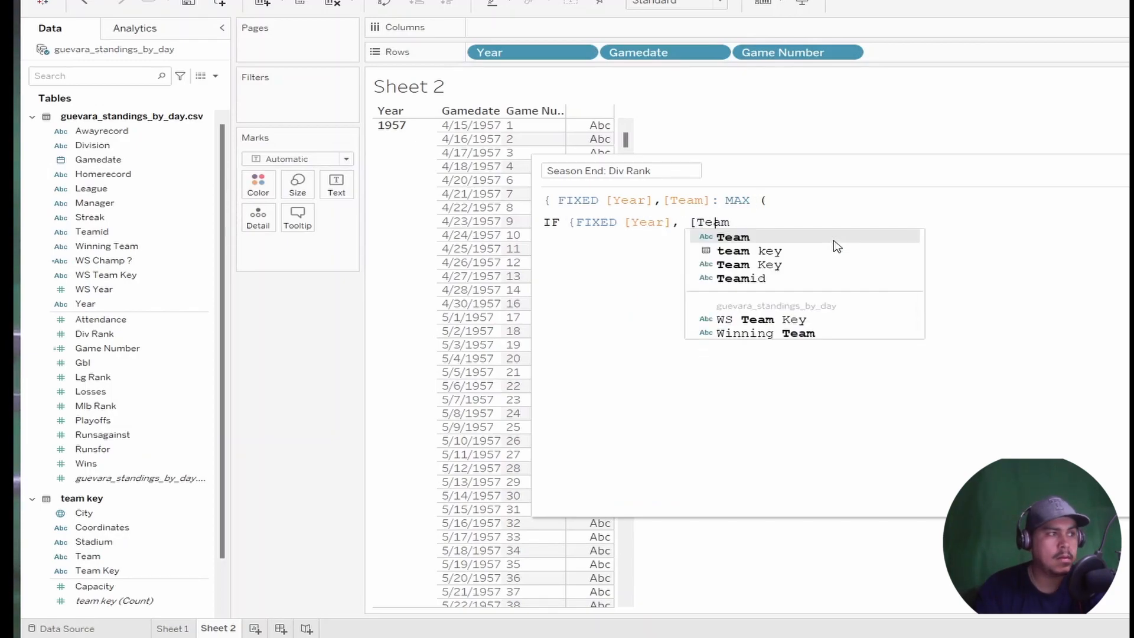
left_click(834, 242)
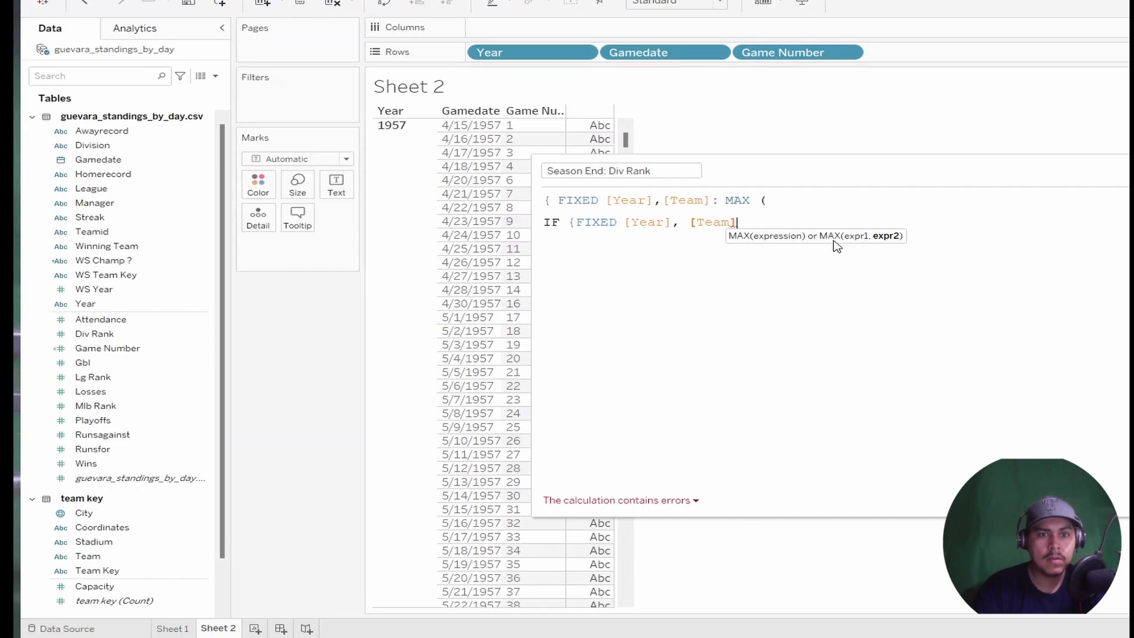
type(": MAX ")
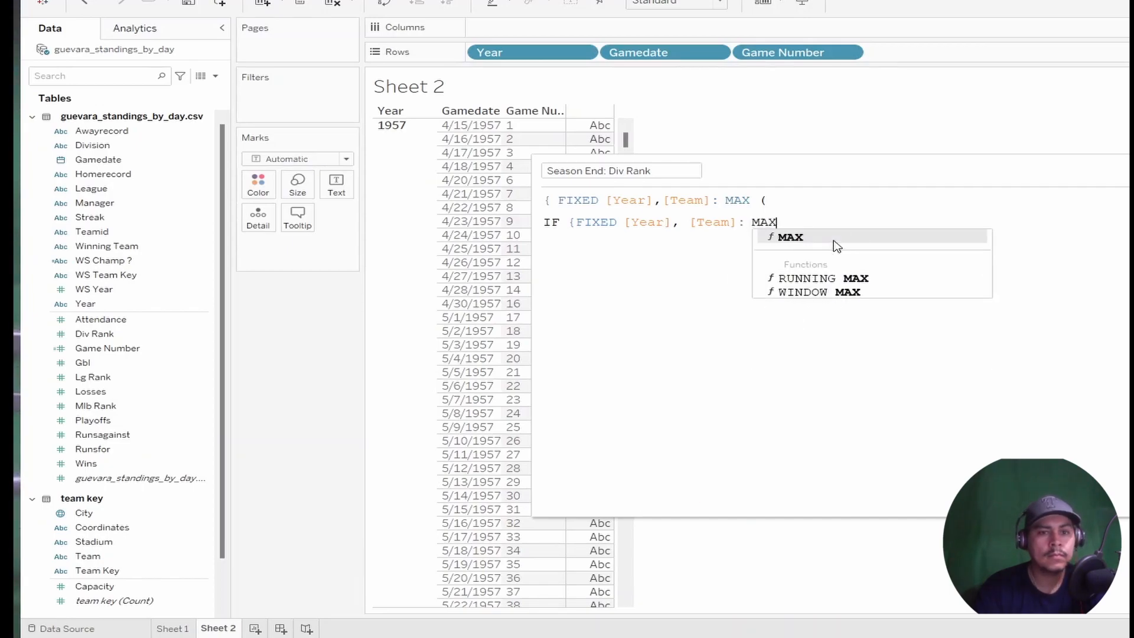
type("(")
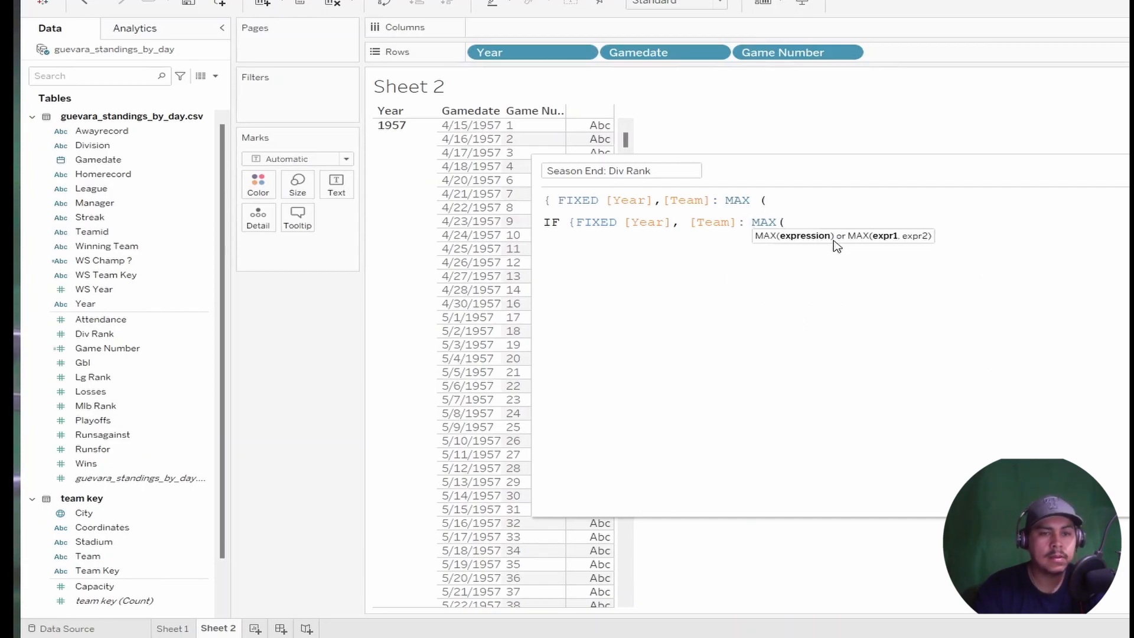
type(" Game")
key("Return")
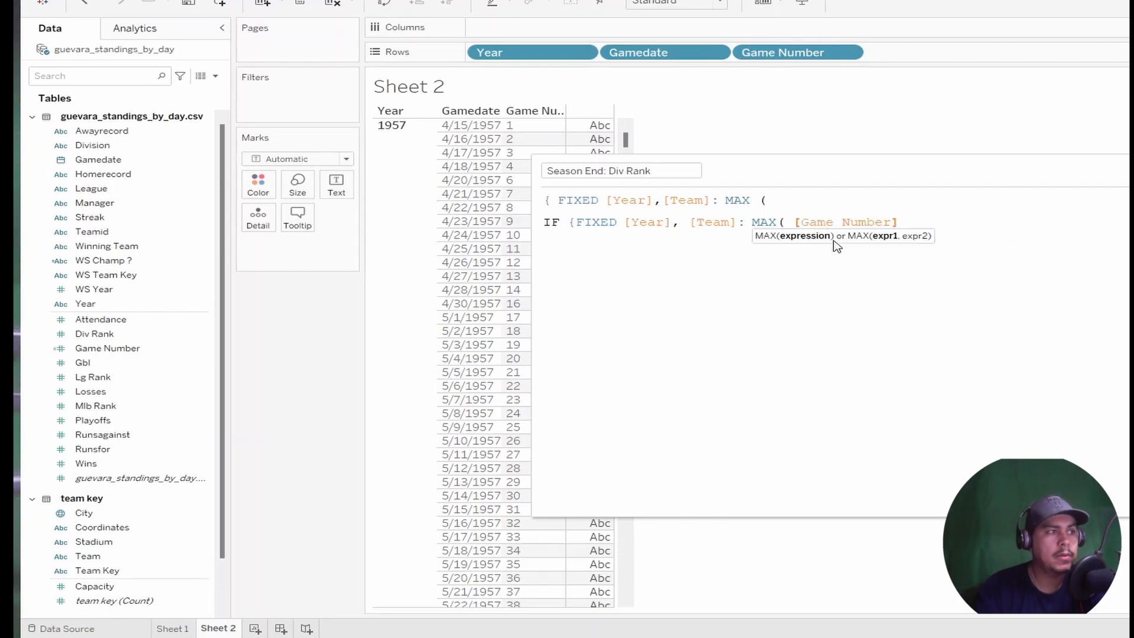
type(")},")
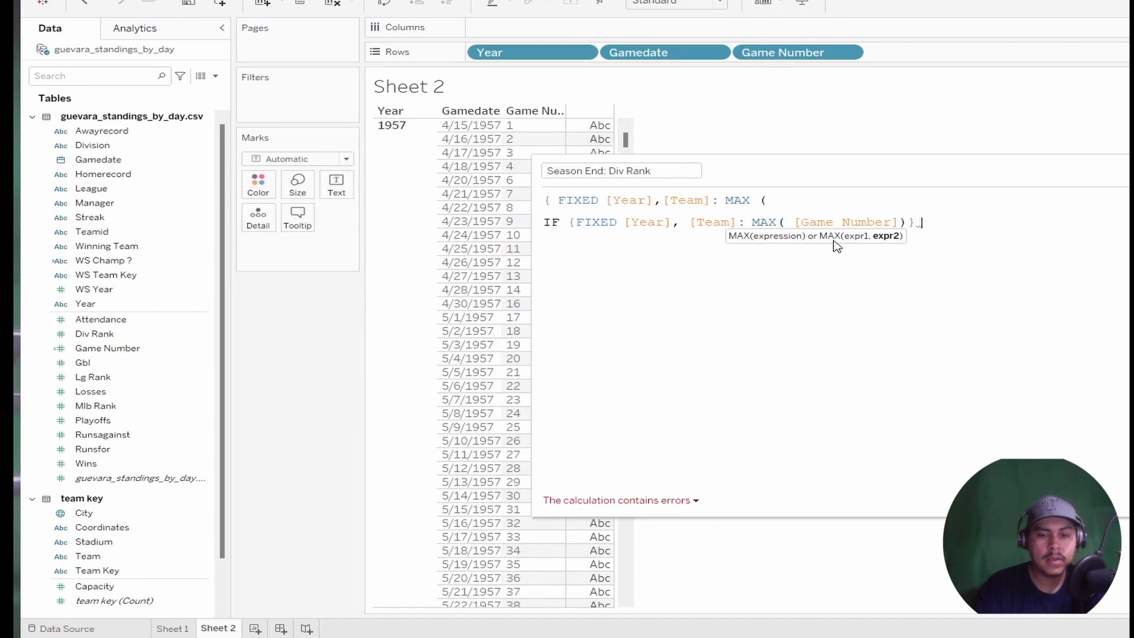
Compare the inner expression on a new line with = [Game Number] and add THEN
key("Return")
type("=")
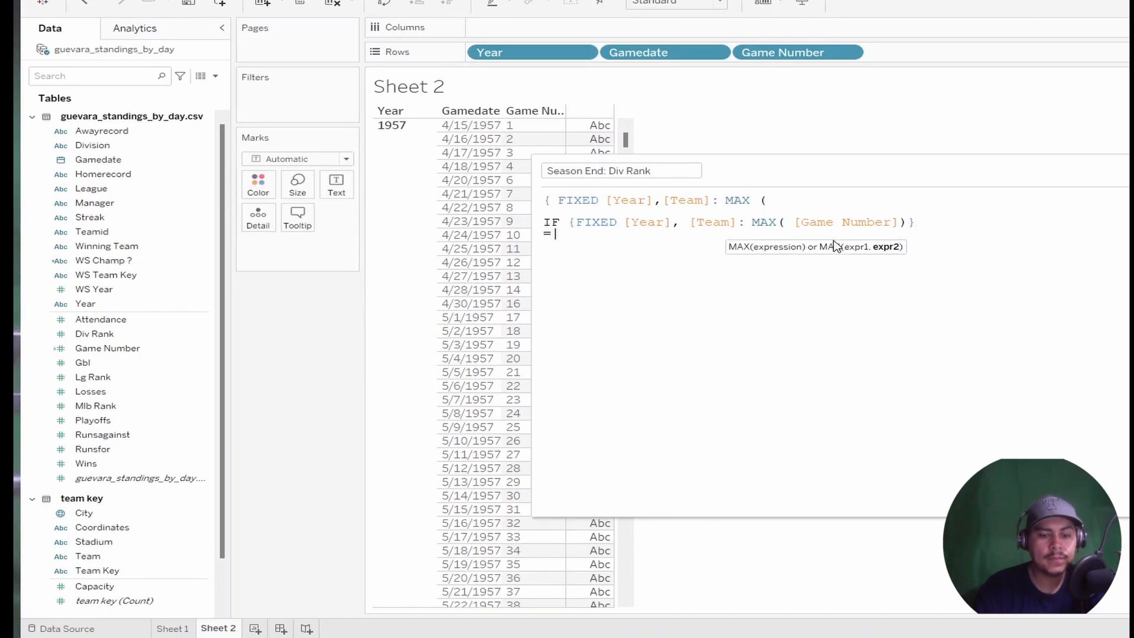
type(" [Game")
key("Return")
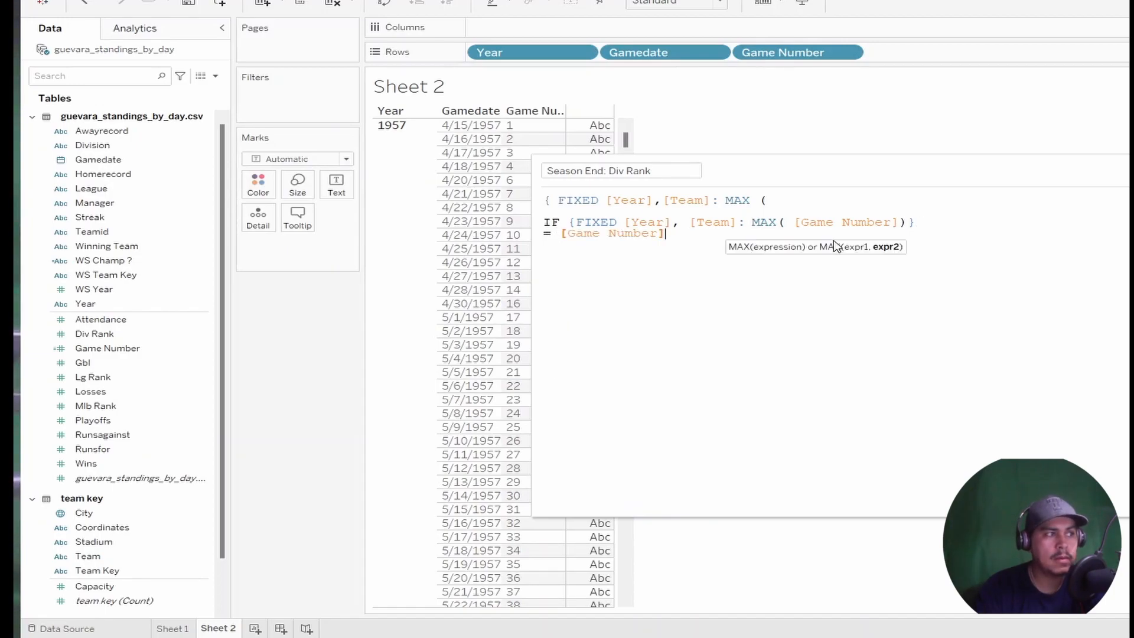
type("THEN")
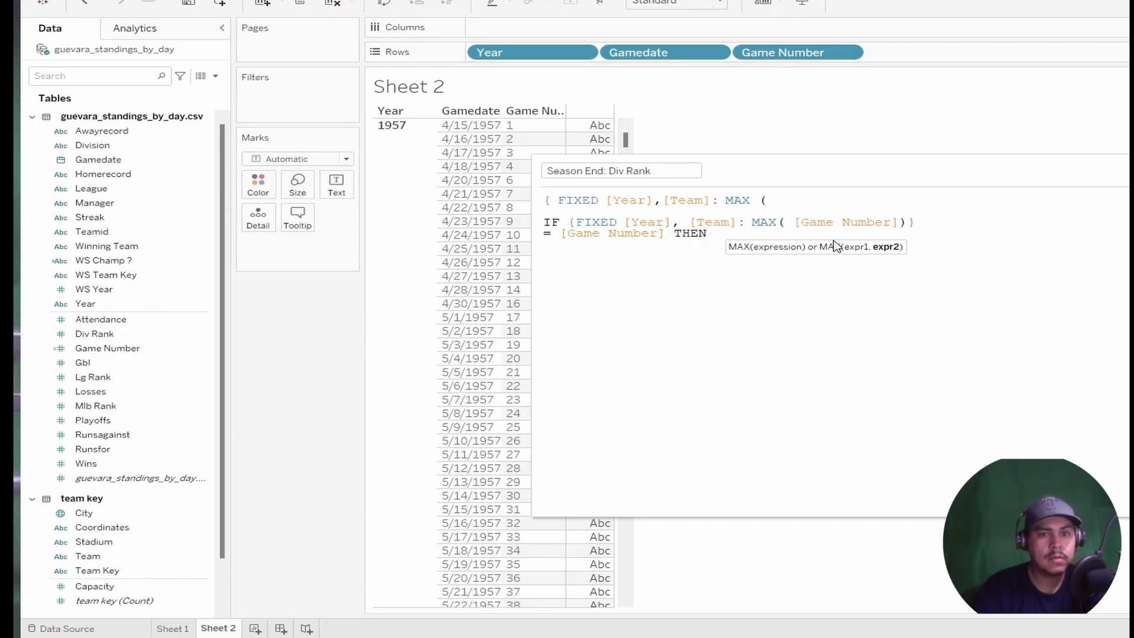
Finish the formula on a new line with [Div Rank] ELSE 0 End )} and save the Season End: Div Rank calculation
key("Return")
type("Div")
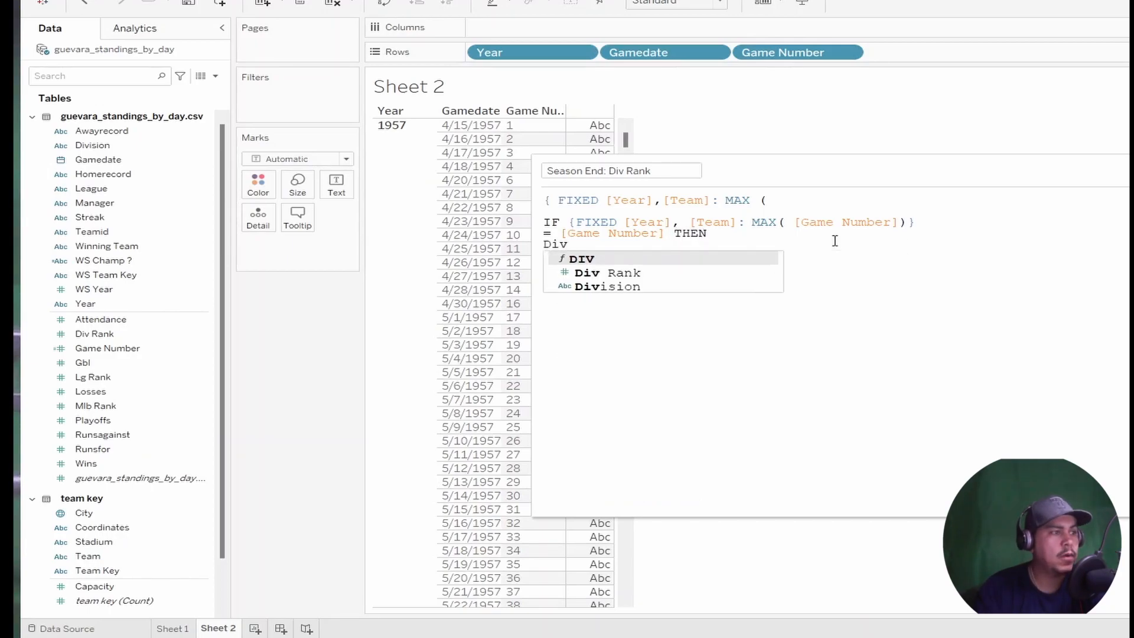
key("Down")
key("Return")
type("ELSE 0 End")
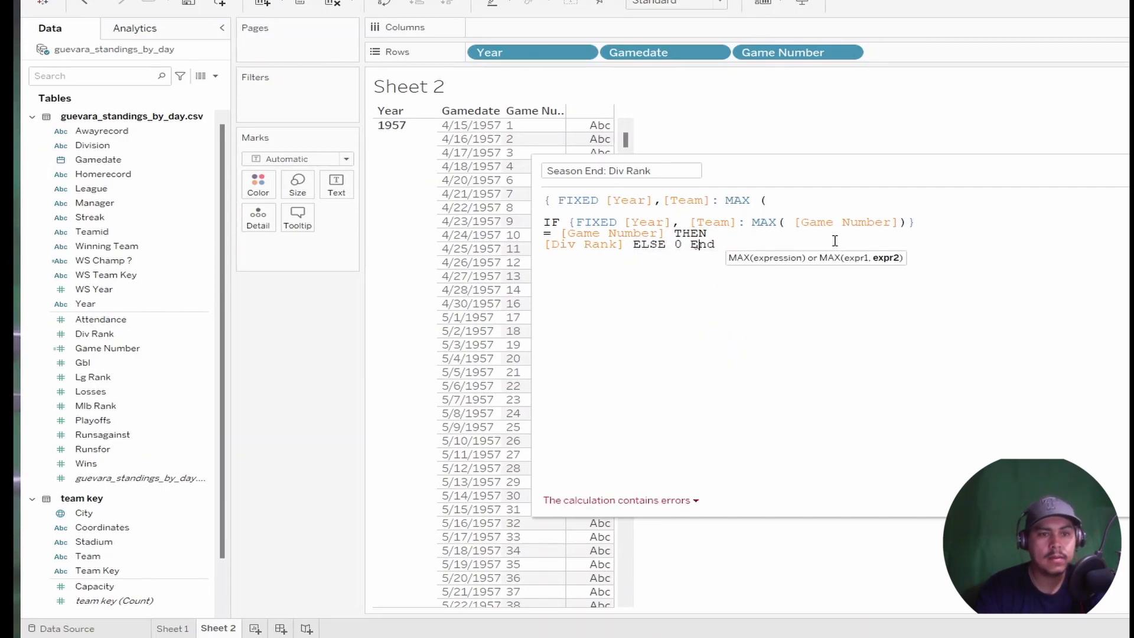
key("Left")
type(")}")
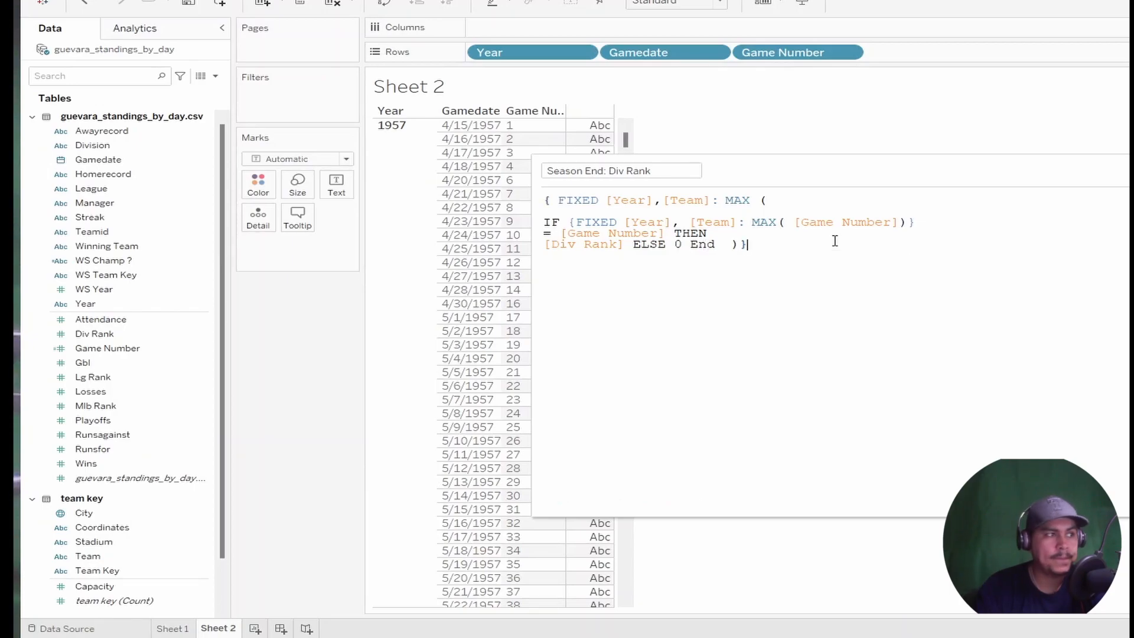
key("Return")
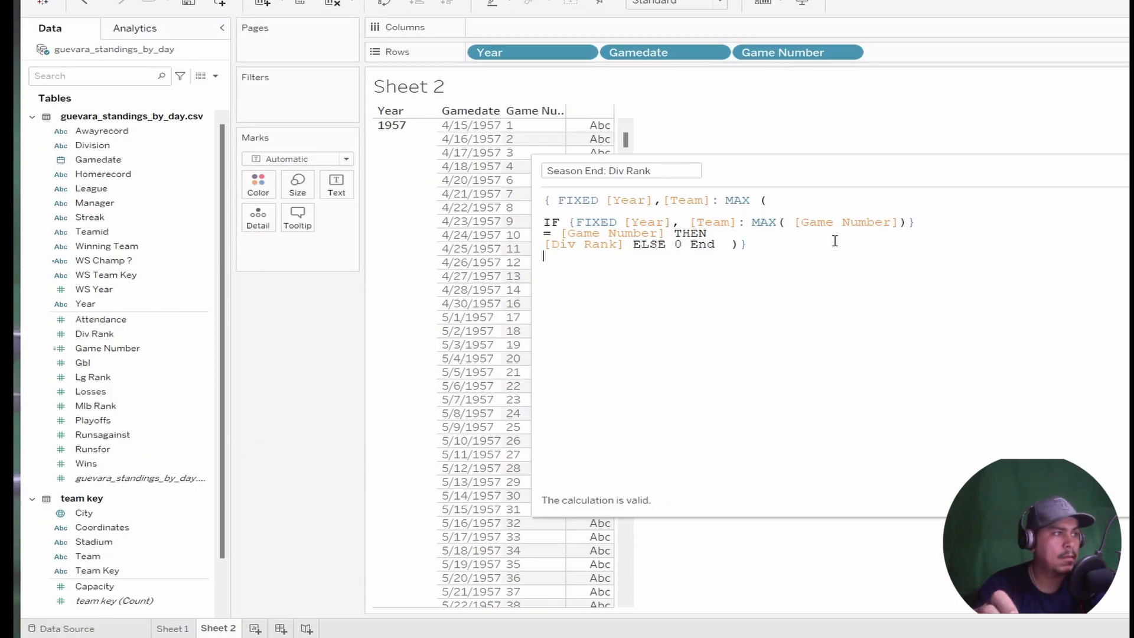
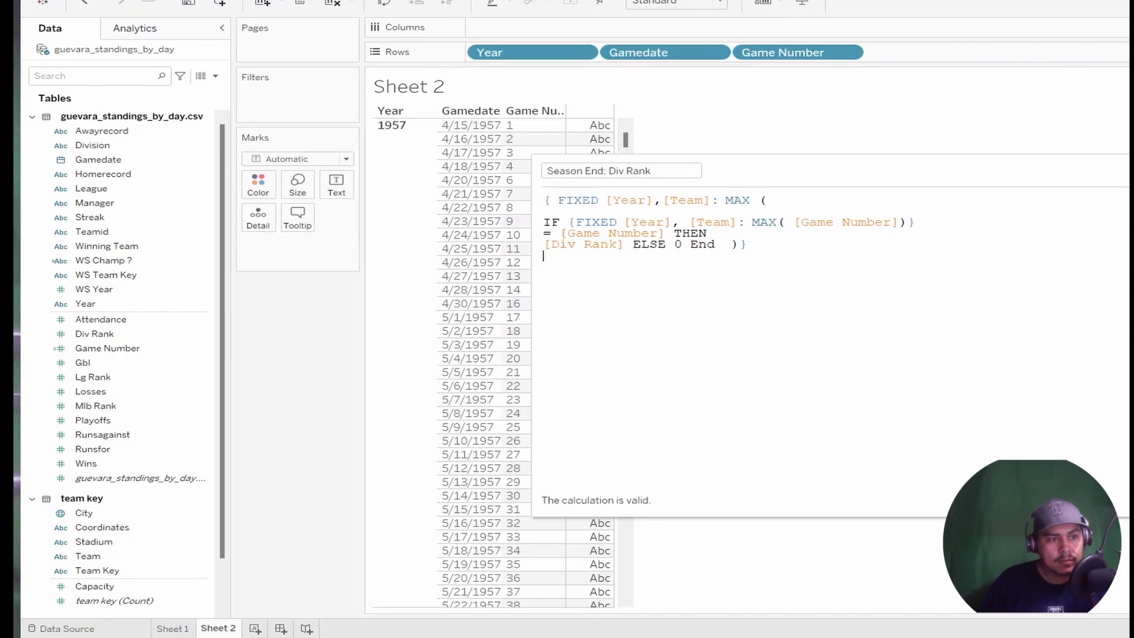
left_click(1132, 500)
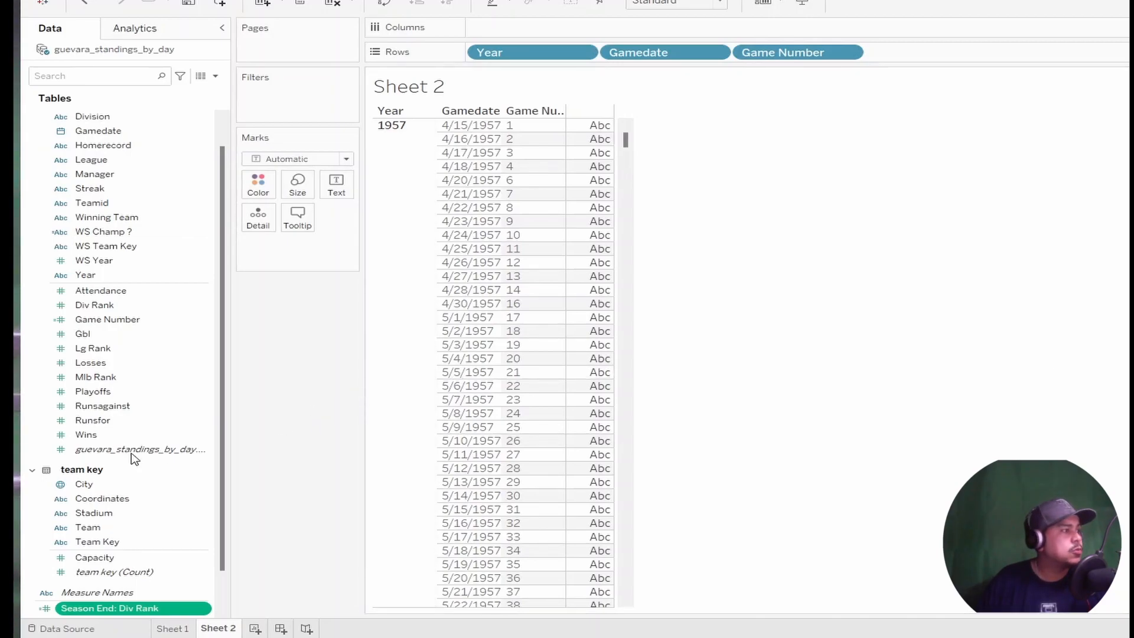
Create a new calculated field named "Run Differential"
scroll(120, 413, "up", 2)
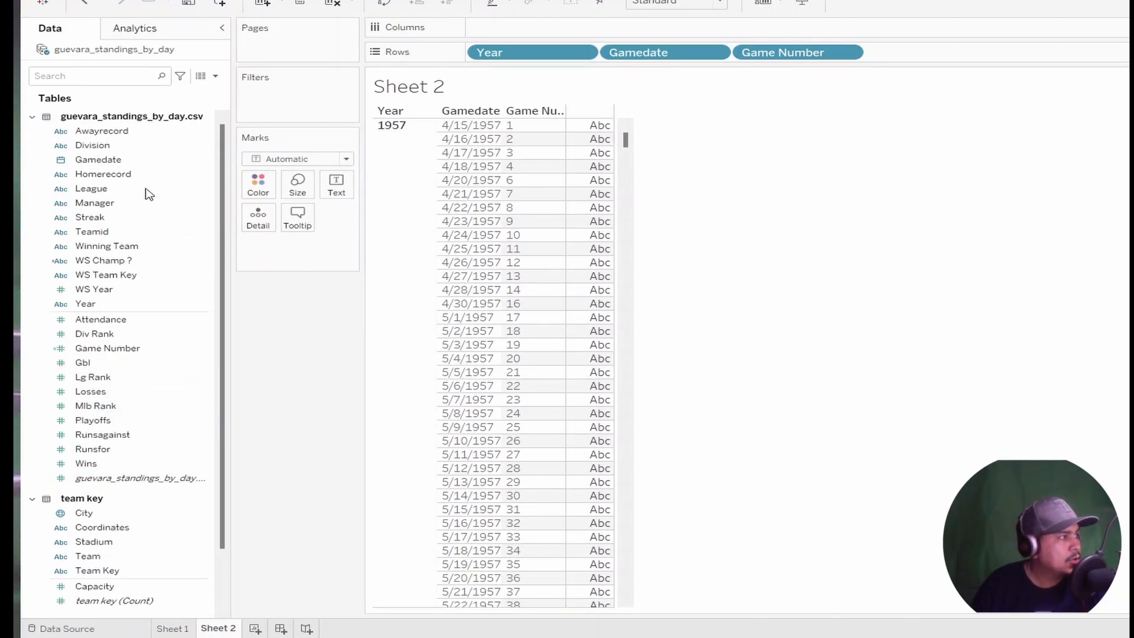
left_click(215, 77)
left_click(165, 93)
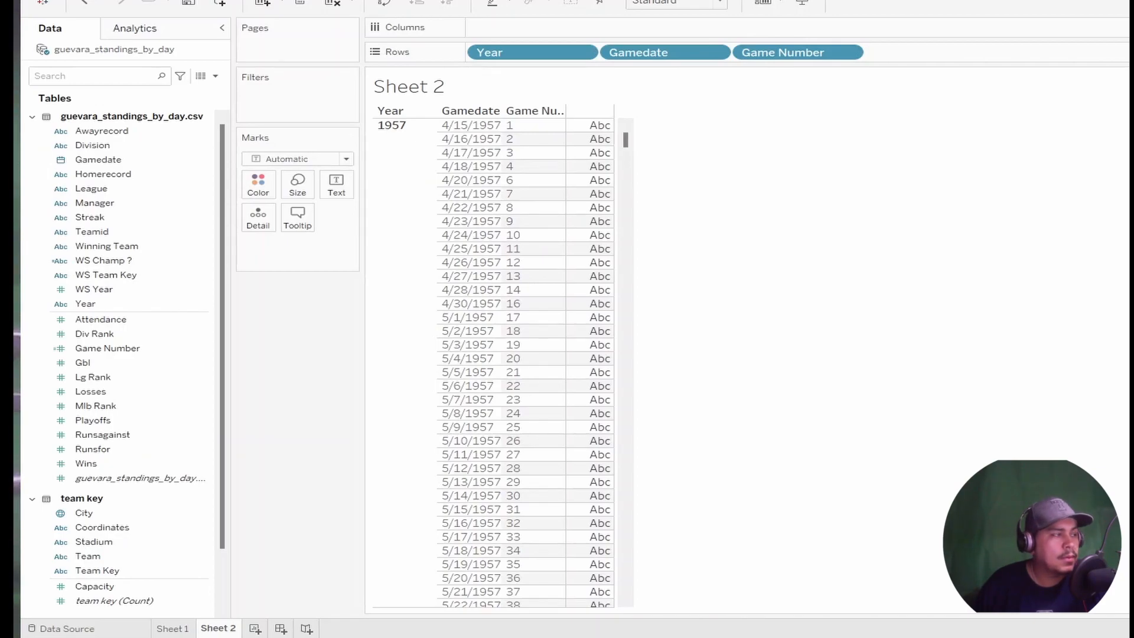
key("BackSpace")
key("BackSpace")
key("BackSpace")
key("BackSpace")
key("BackSpace")
key("BackSpace")
key("BackSpace")
key("BackSpace")
key("BackSpace")
key("BackSpace")
key("BackSpace")
key("BackSpace")
type("Run Differential")
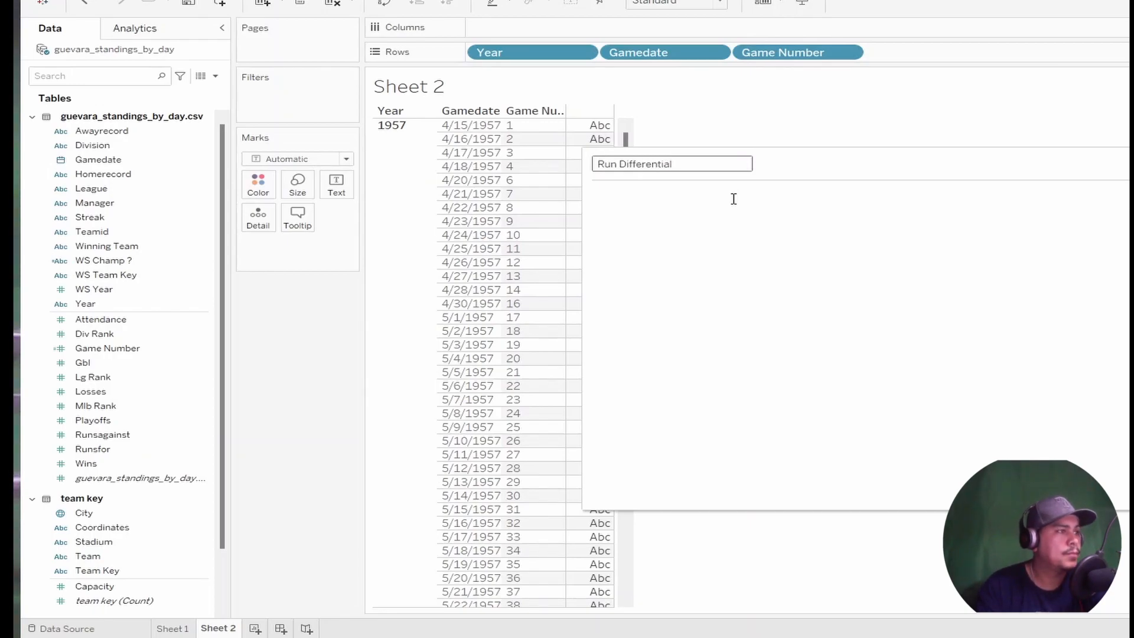
Enter the formula [Runsfor] - [Runsagainst] and save the Run Differential calculation
left_click(780, 240)
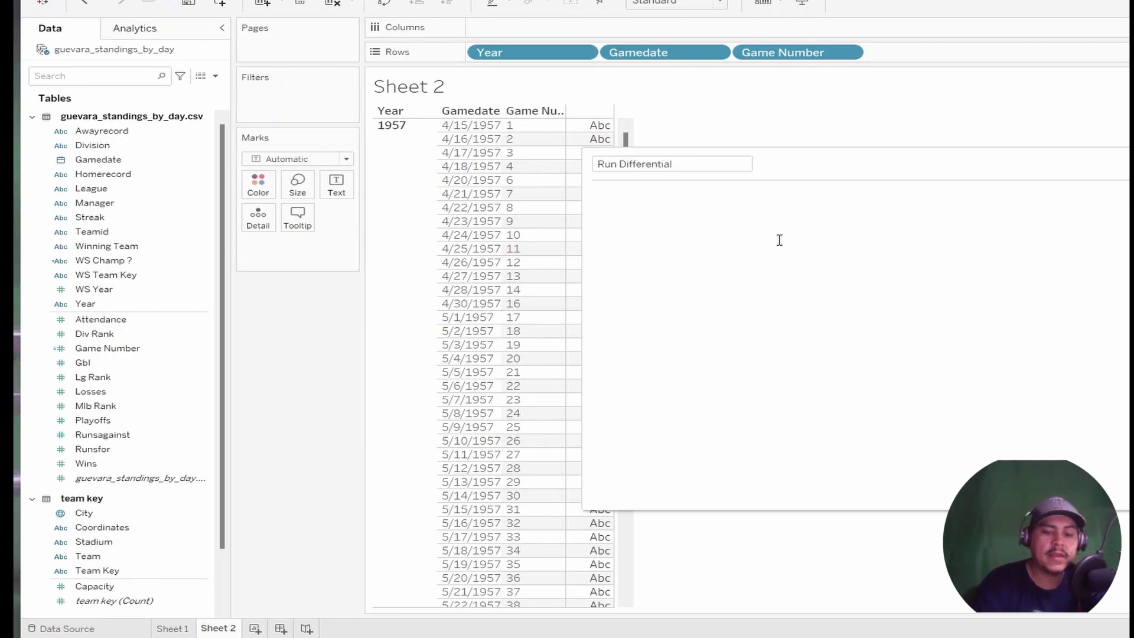
type("Runs")
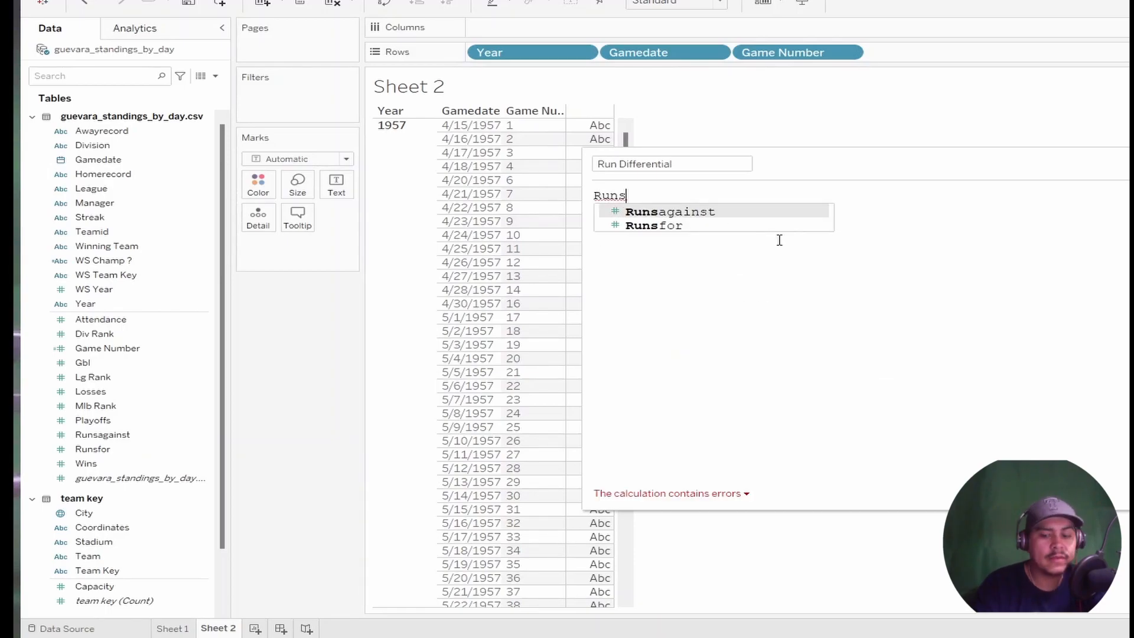
key("Down")
key("Return")
type("- [Runs")
key("Return")
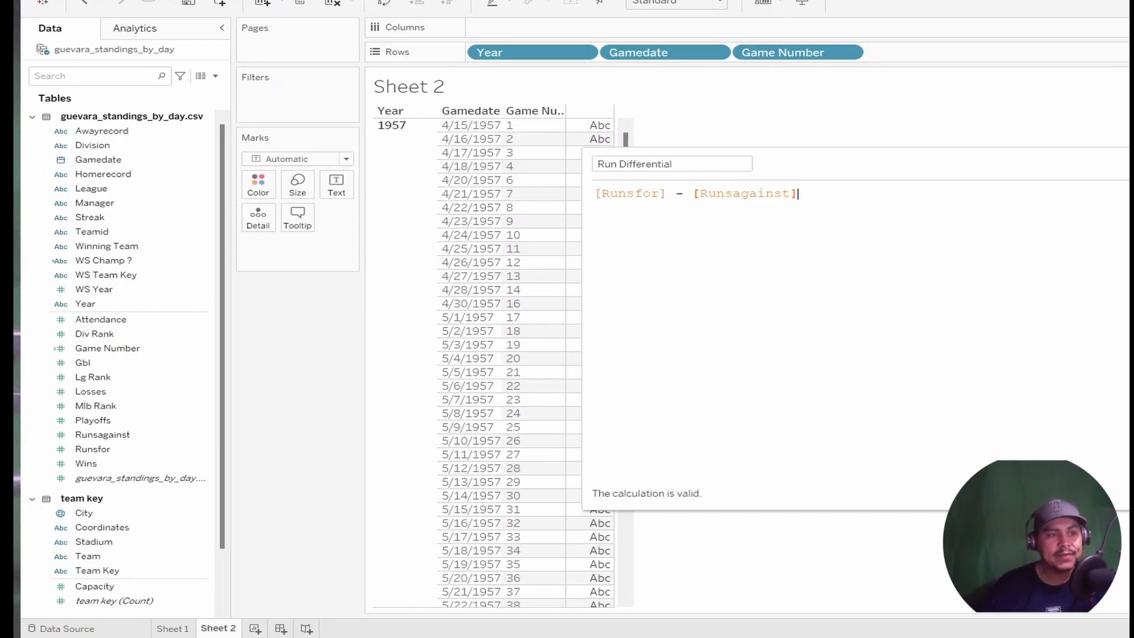
left_click(1091, 494)
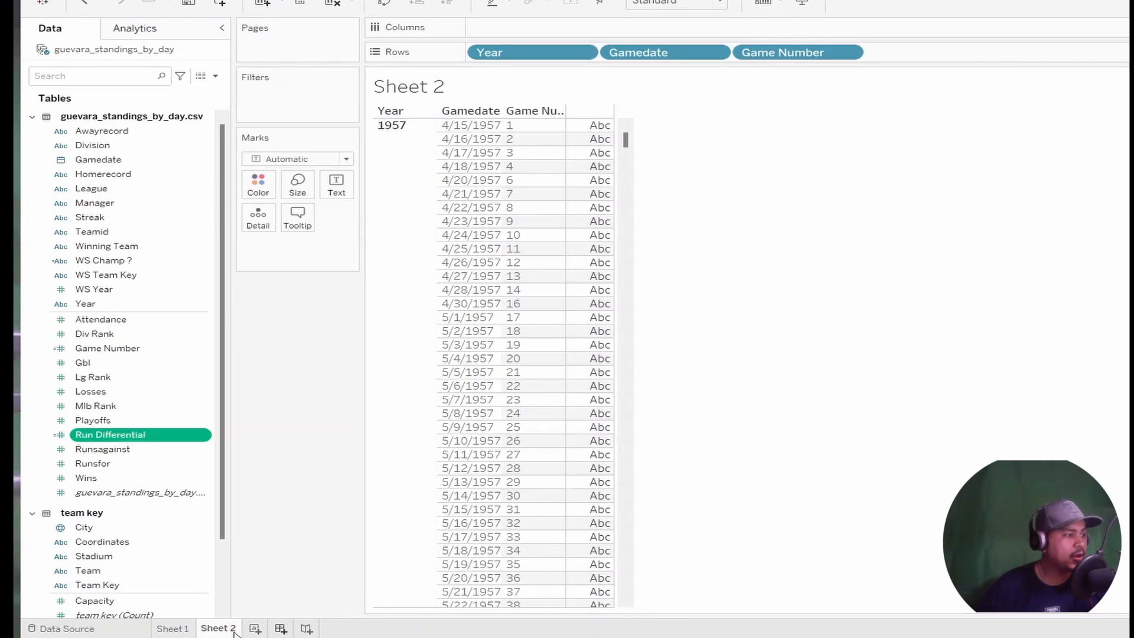
Clear the entire Sheet 2 worksheet and keep it open for a new view
left_click(98, 0)
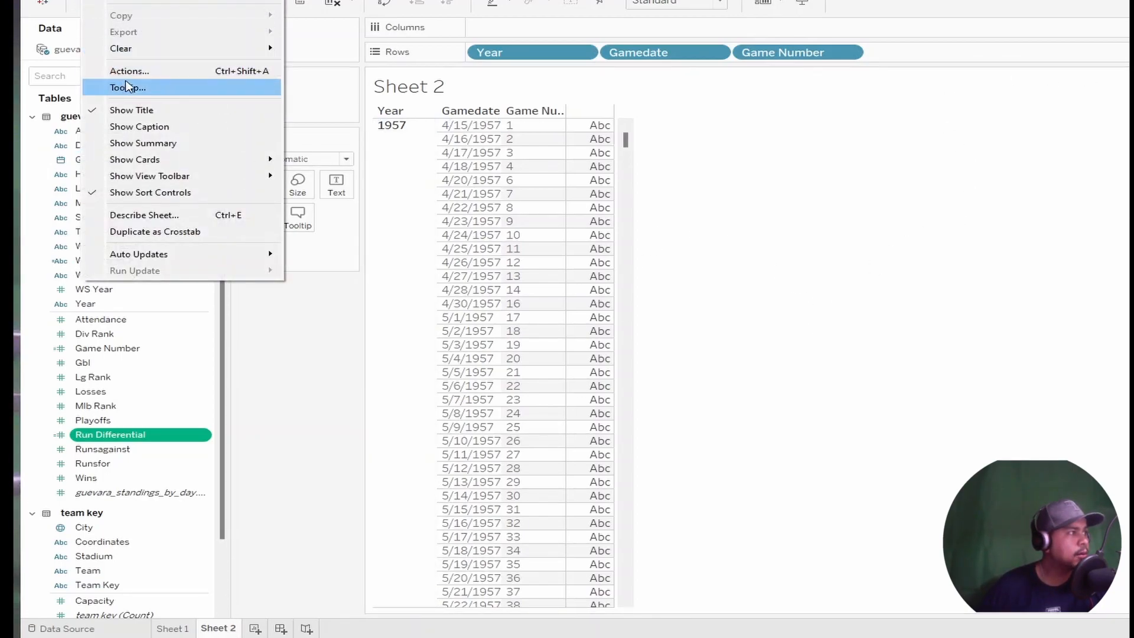
mouse_move(127, 49)
left_click(319, 50)
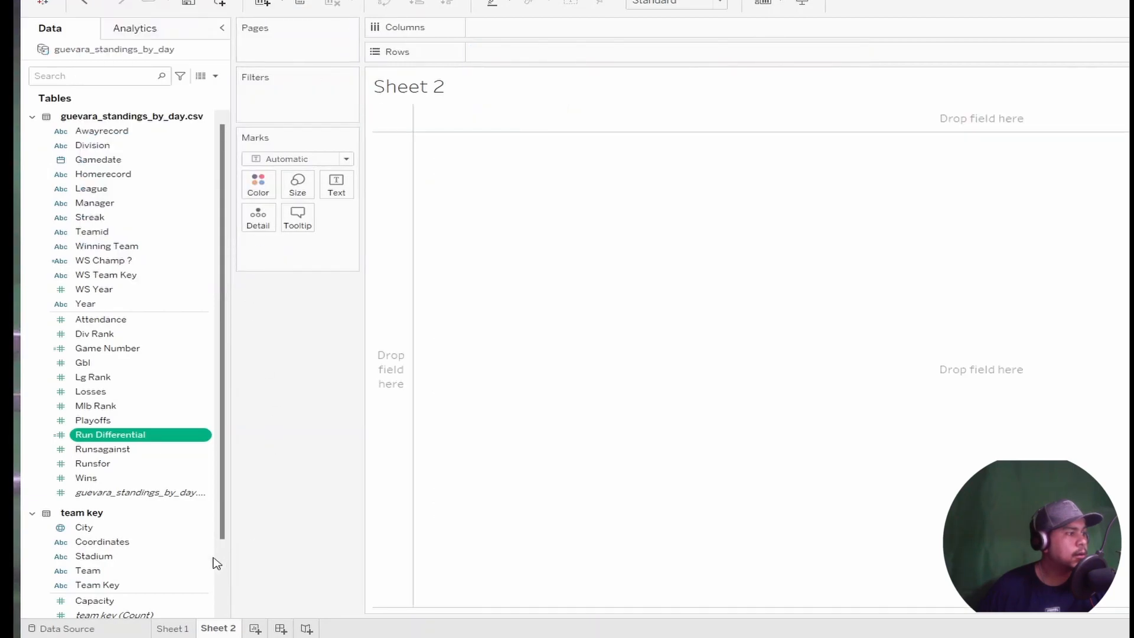
left_click(177, 628)
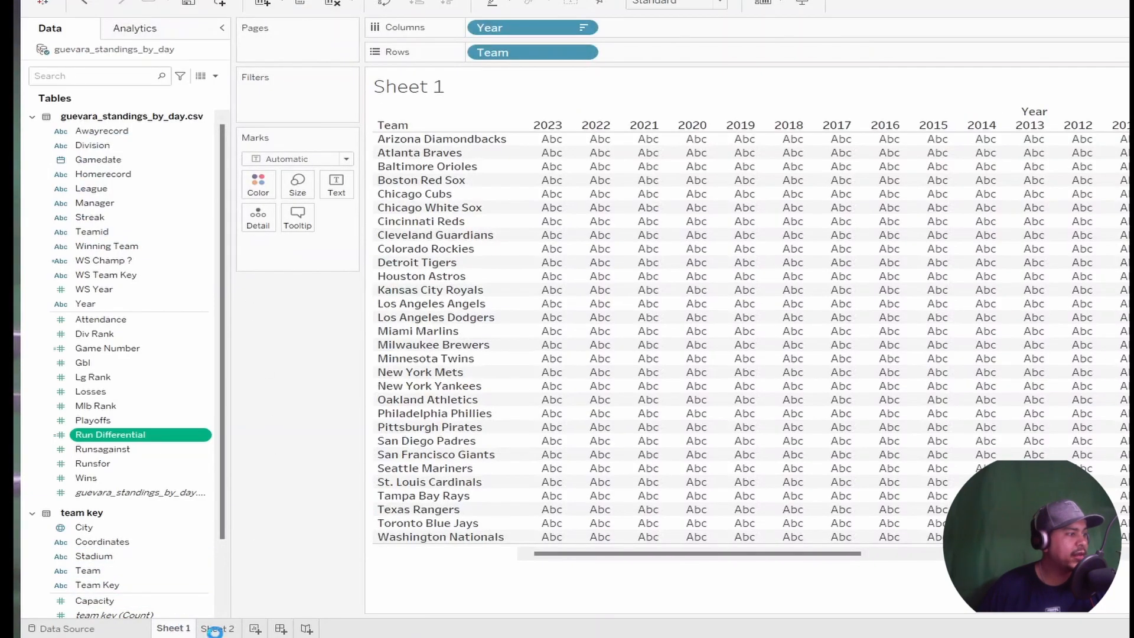
left_click(218, 629)
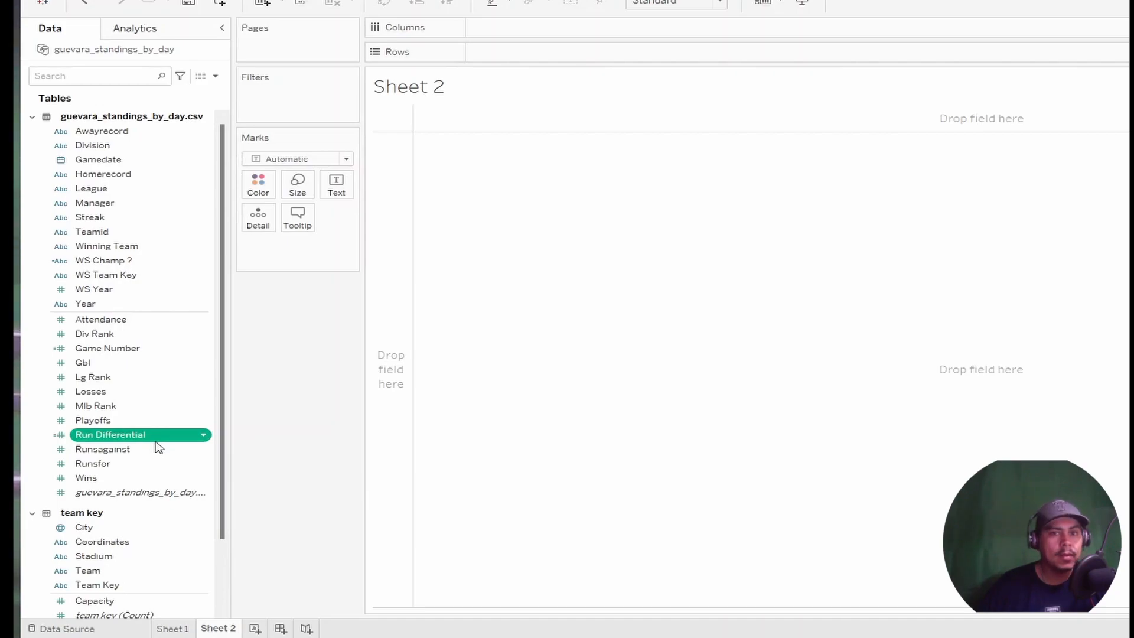
Build a line chart on Sheet 2 with SUM(Run Differential) as rows and unaggregated, continuous Game Number as columns
mouse_move(161, 442)
left_mouse_down()
mouse_move(550, 165)
mouse_move(637, 49)
left_mouse_up()
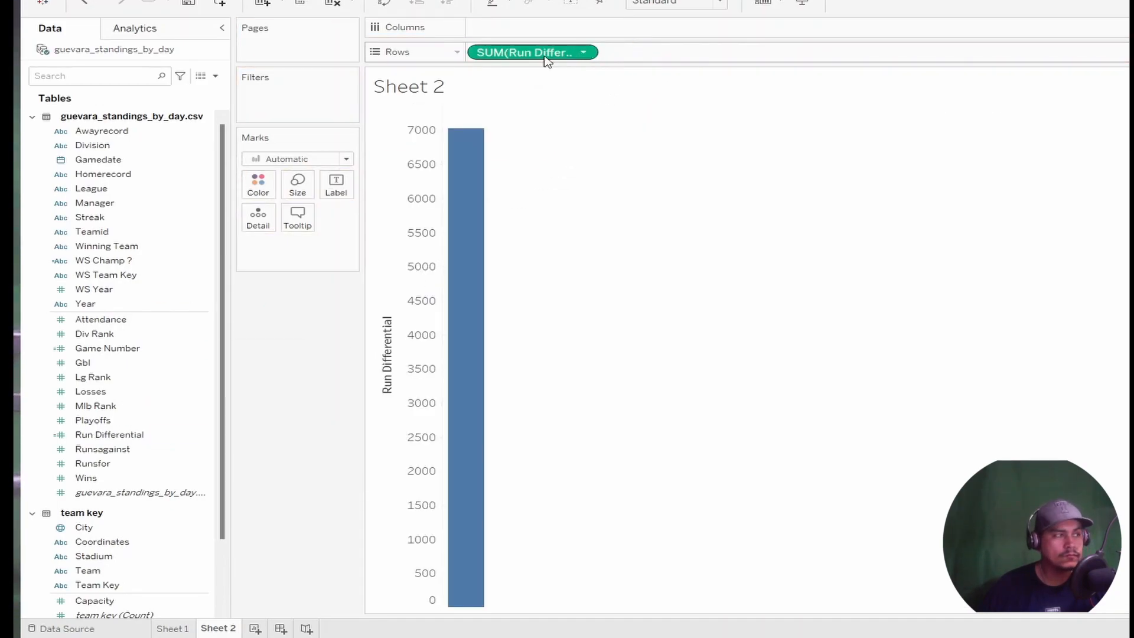
left_click(298, 159)
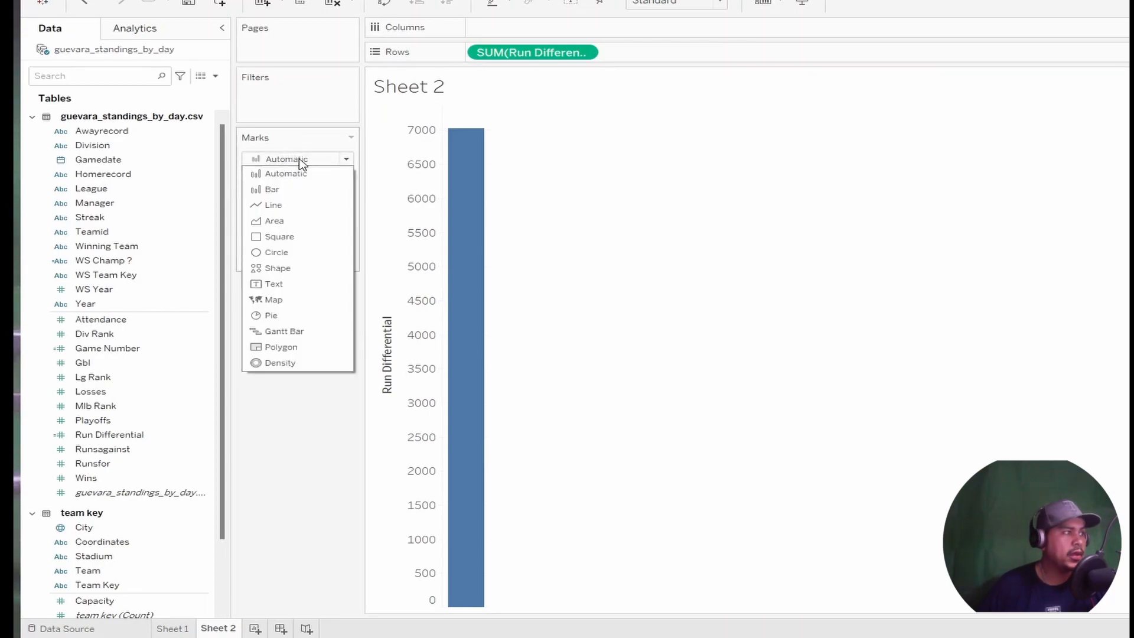
left_click(298, 203)
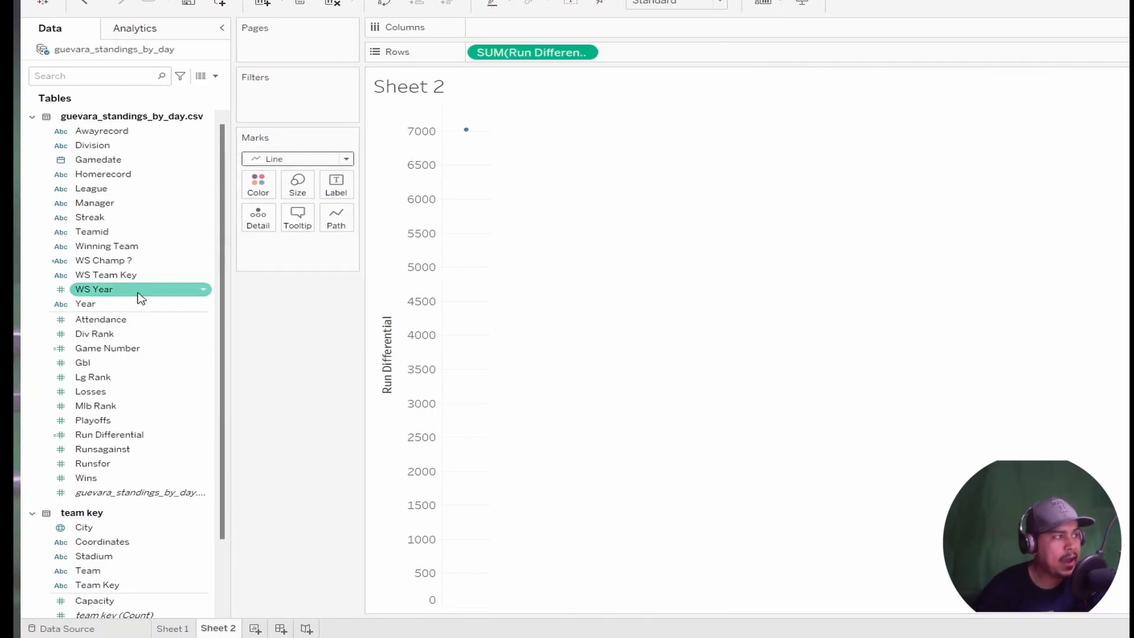
left_click_drag(108, 348, 511, 37)
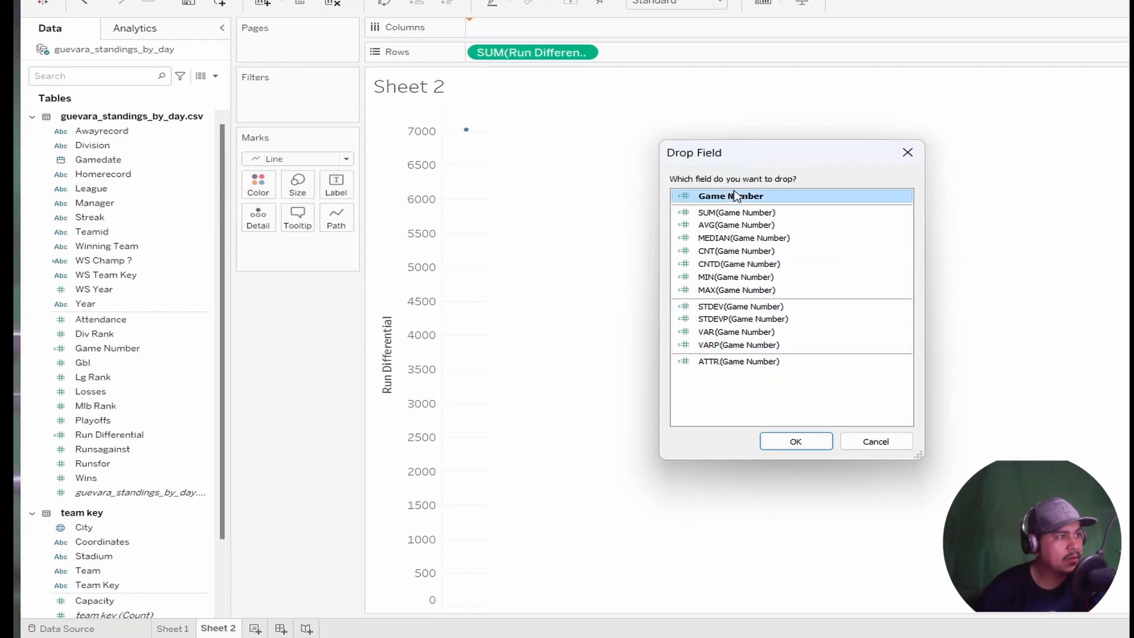
left_click(823, 442)
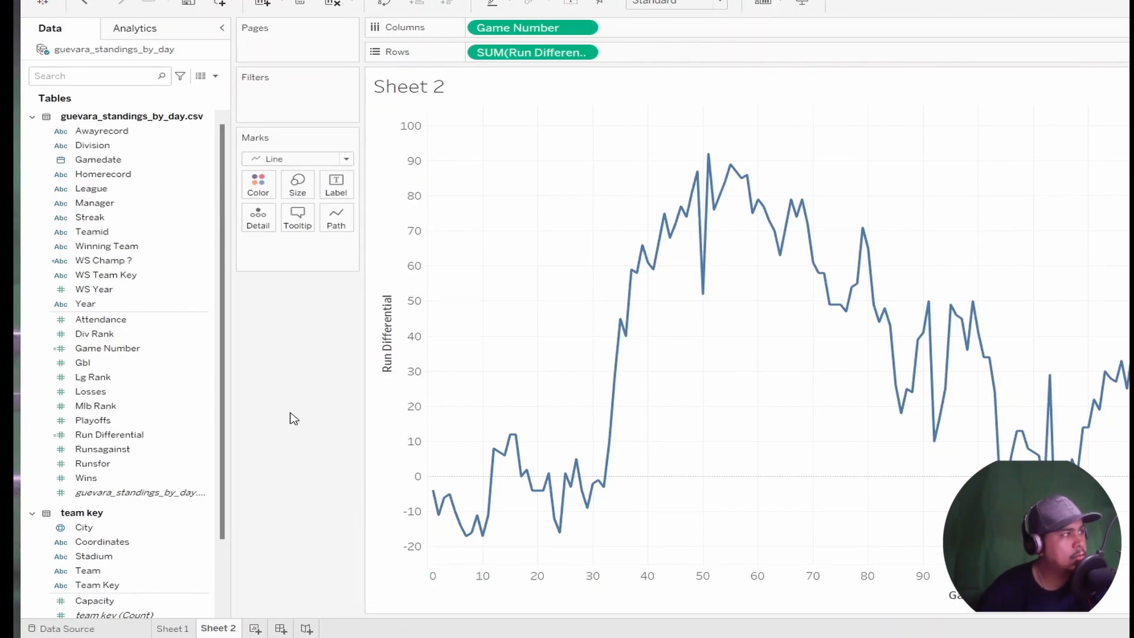
Break the Run Differential line down by adding Team and Year as detail
left_click(145, 338)
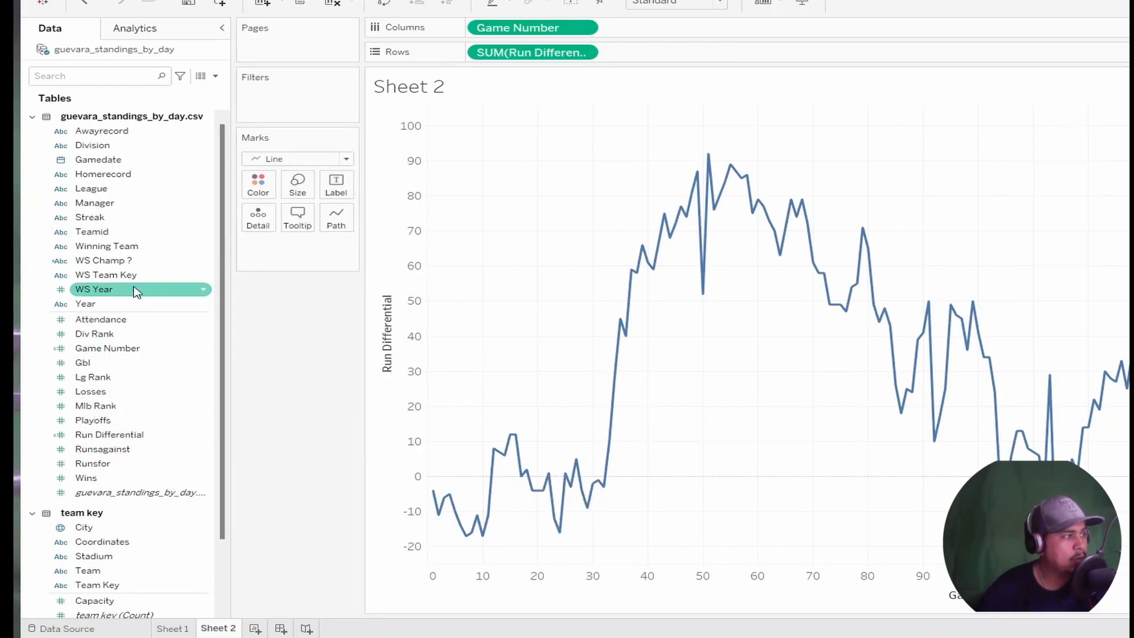
scroll(118, 248, "down", 3)
left_click_drag(107, 487, 258, 220)
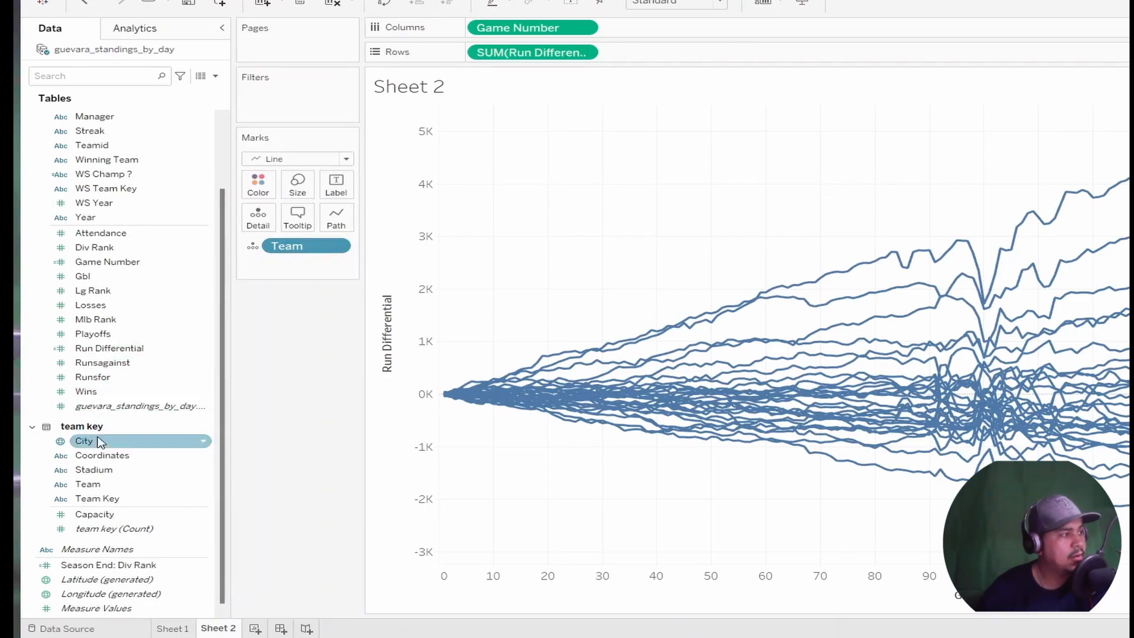
scroll(109, 440, "up", 2)
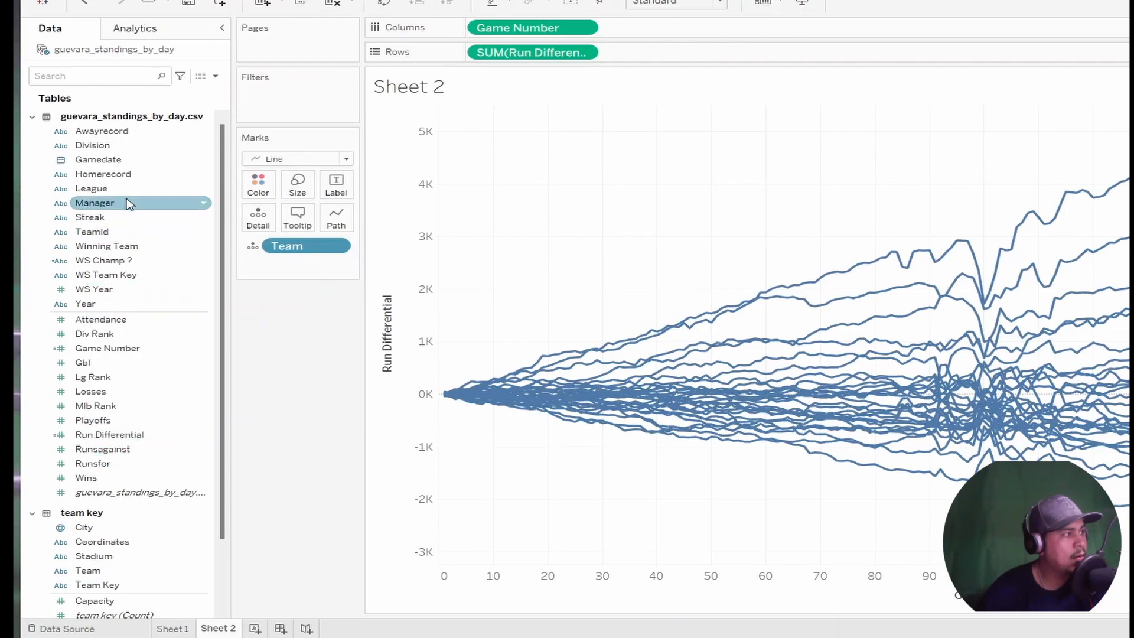
scroll(115, 280, "down", 3)
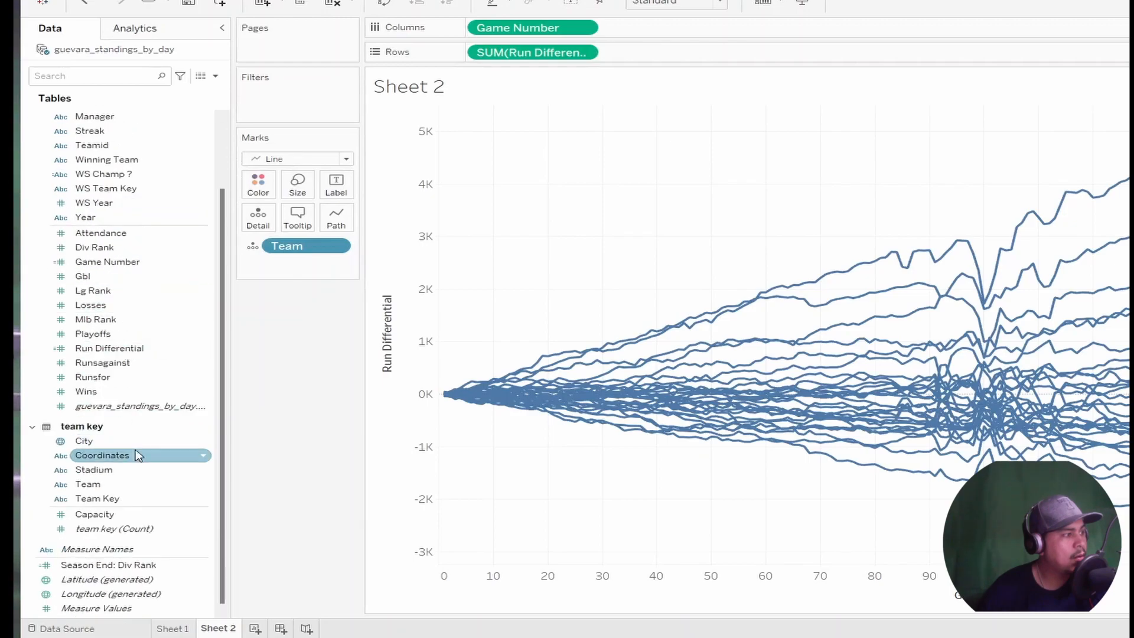
scroll(133, 480, "up", 3)
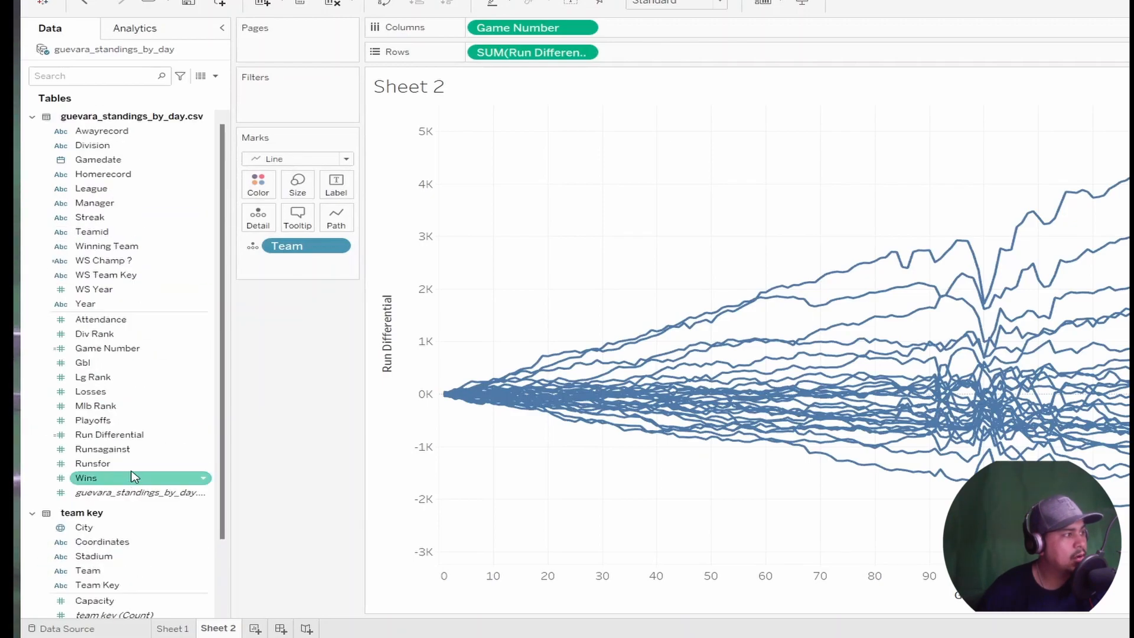
left_click_drag(119, 306, 257, 227)
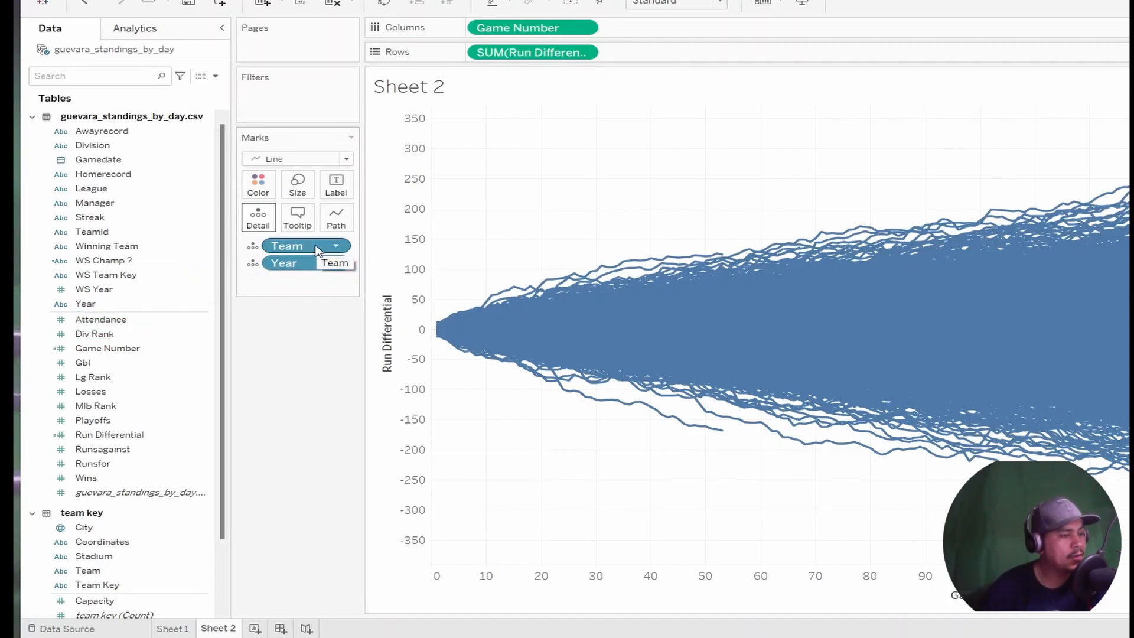
Color the lines by Team at near-minimum thickness and dock the Team color legend below the Marks card
left_click_drag(316, 249, 260, 202)
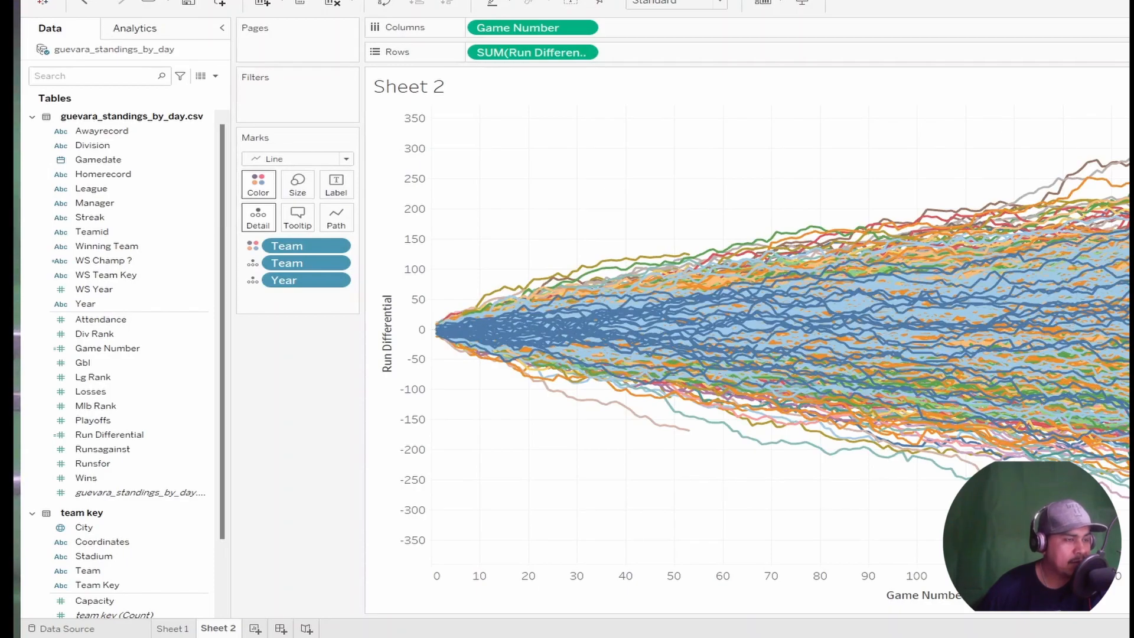
left_click(298, 184)
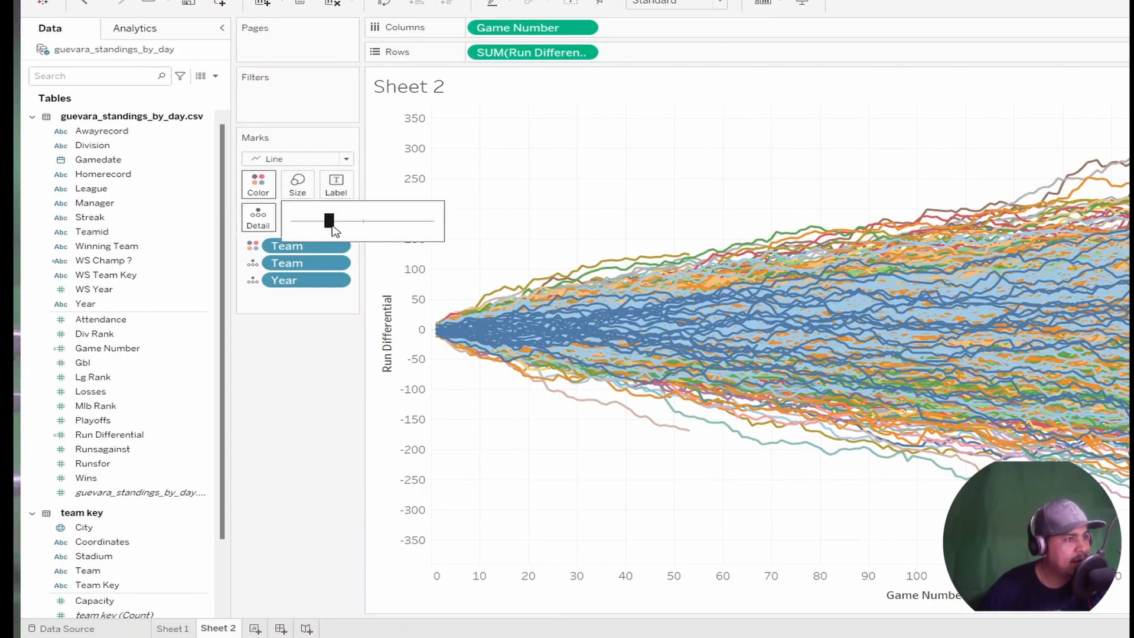
left_click_drag(334, 230, 295, 229)
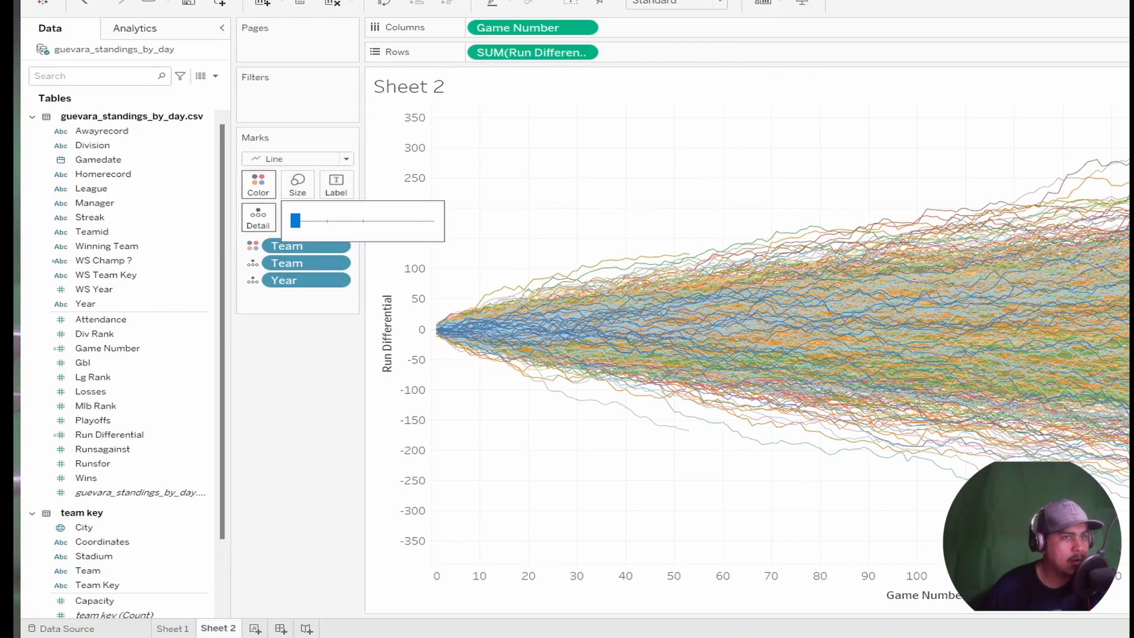
left_click_drag(1128, 36, 321, 347)
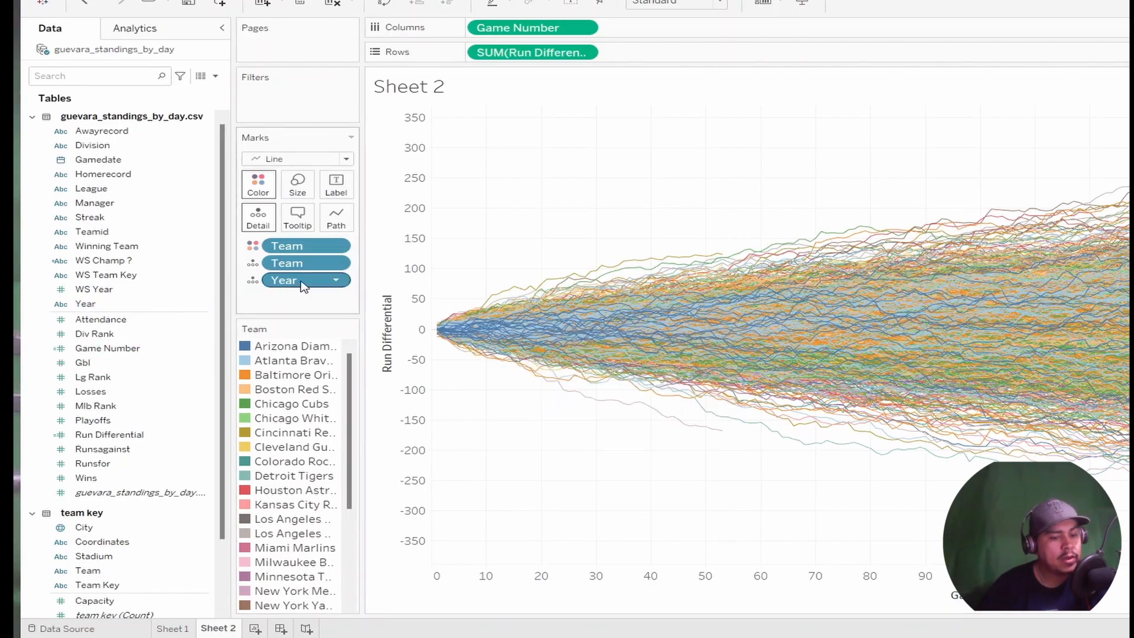
Add a Year filter to the sheet with all years selected
left_click_drag(303, 285, 325, 119)
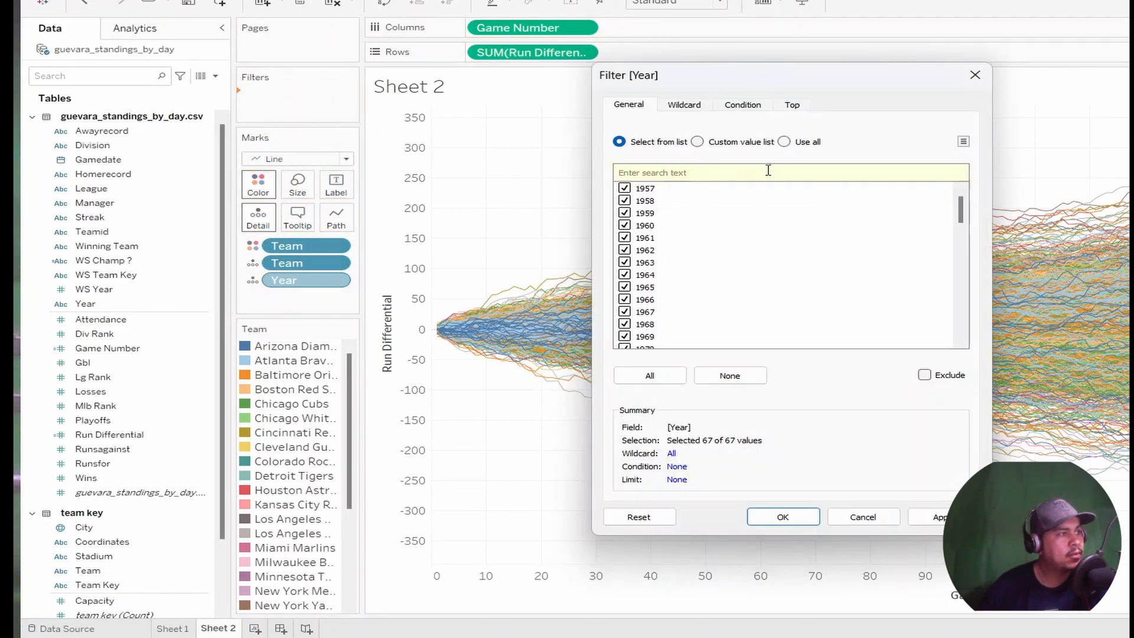
left_click(930, 517)
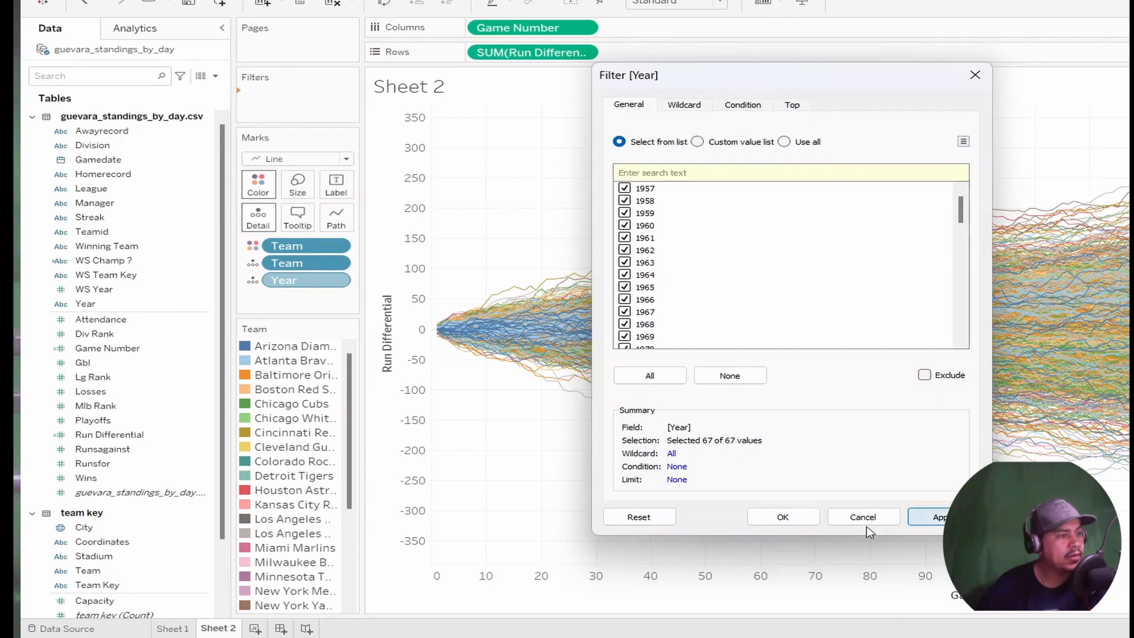
left_click(783, 519)
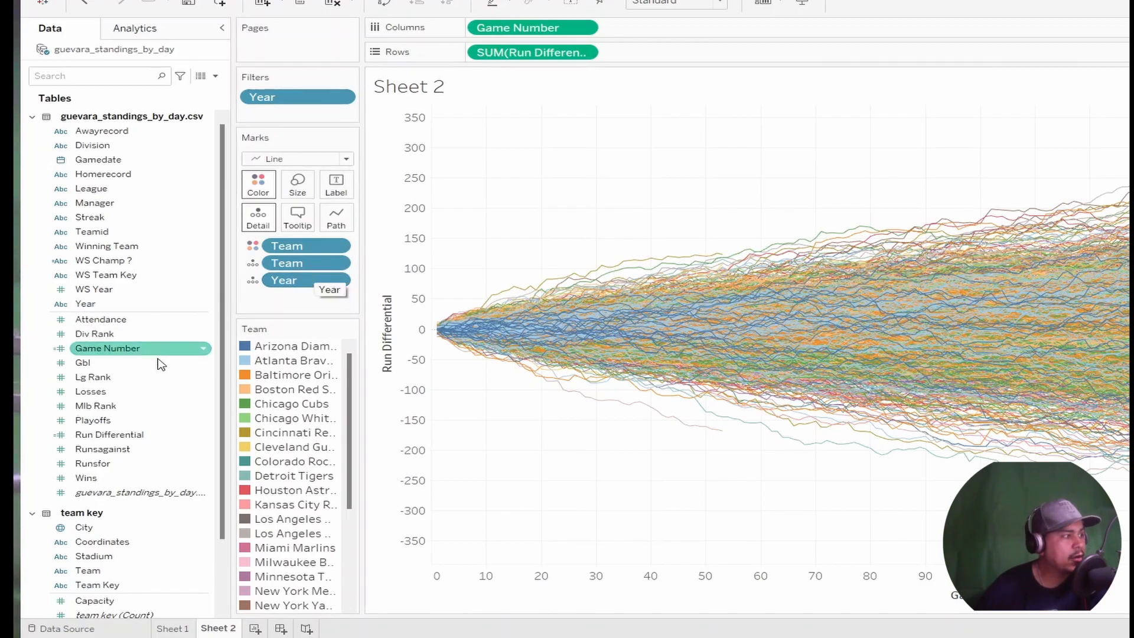
Add a WS Champ ? filter to the sheet with the Use all option
left_click_drag(134, 260, 309, 112)
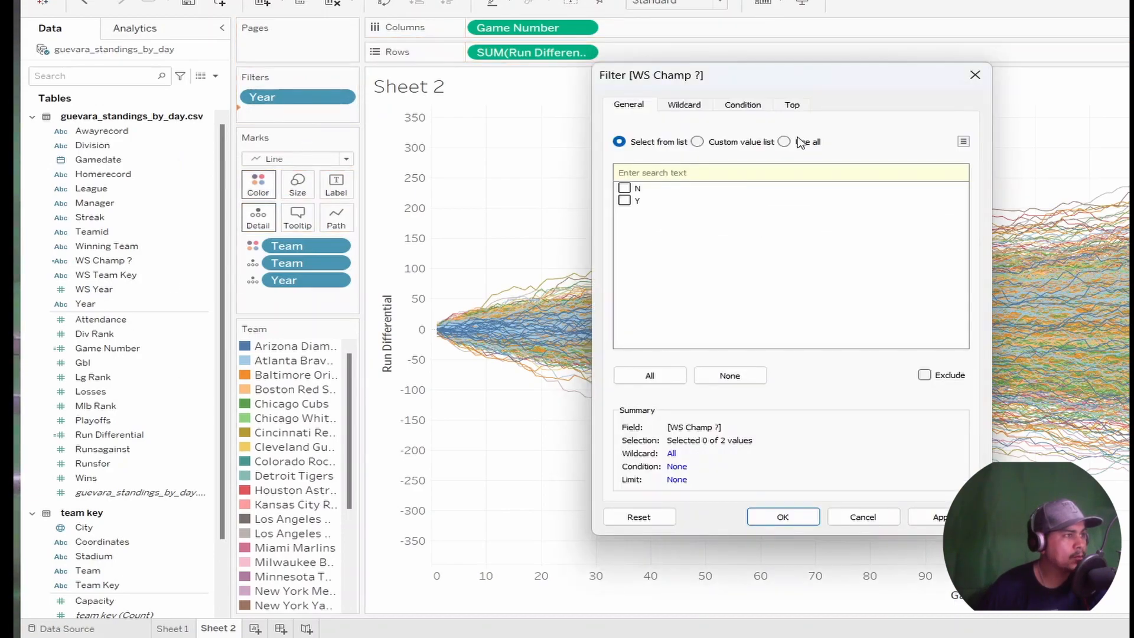
left_click(800, 144)
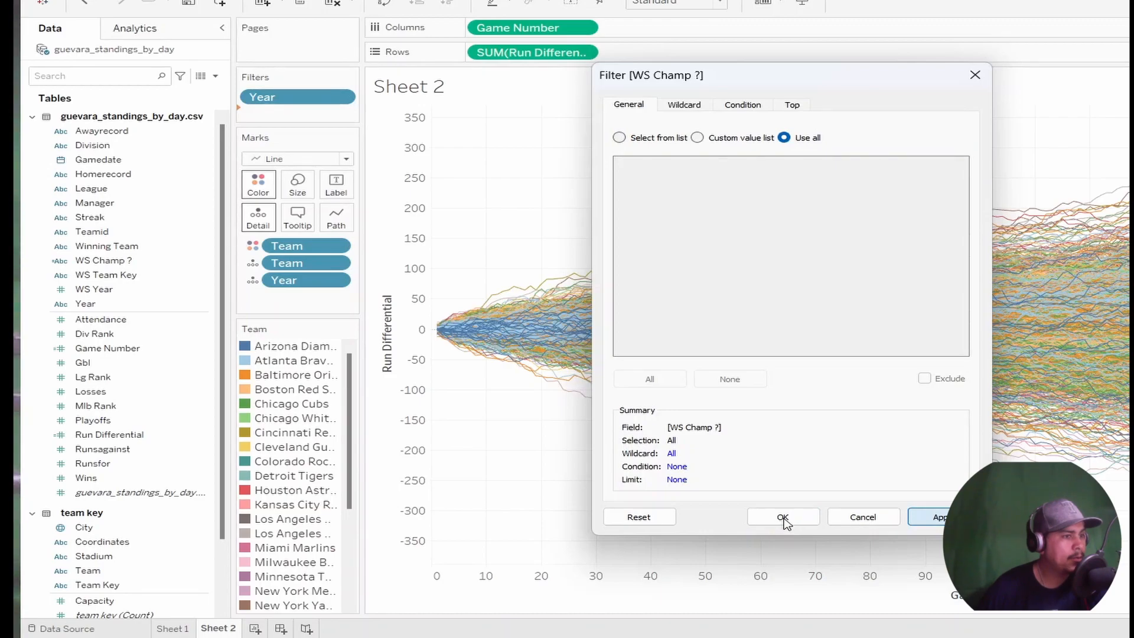
left_click(783, 518)
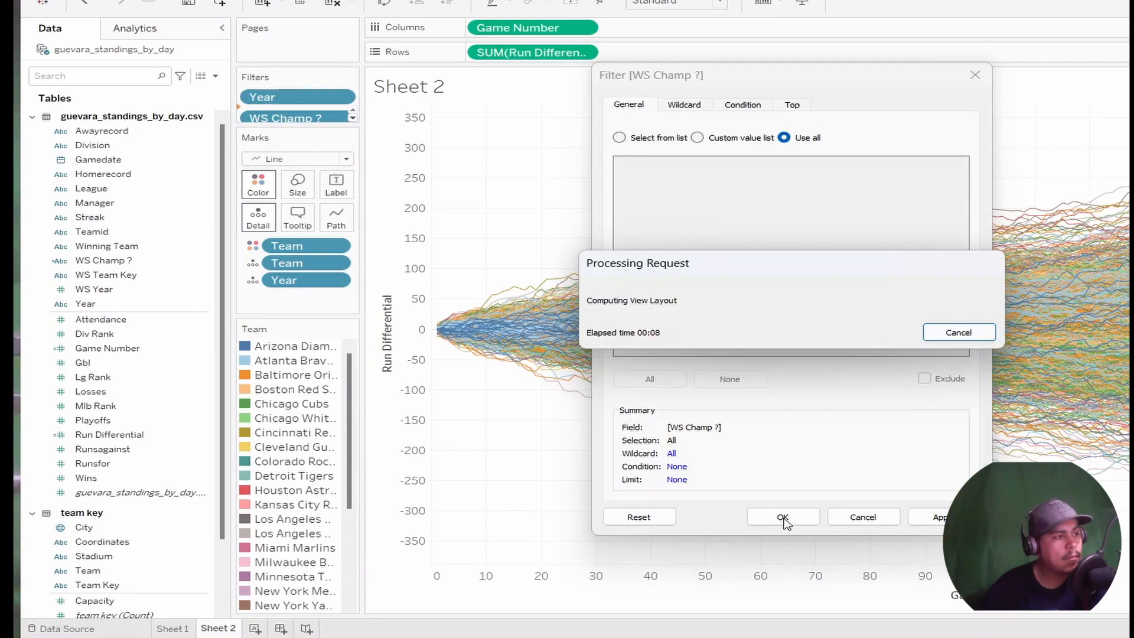
left_click(783, 519)
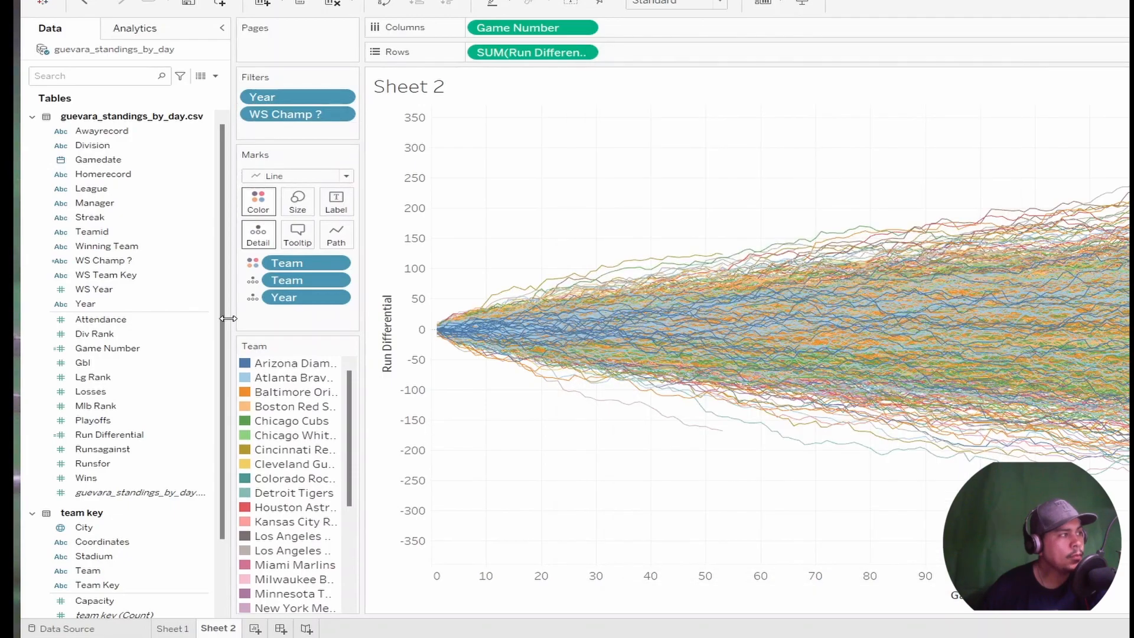
Add a Season End: Div Rank filter on all values, covering the full range from 1 to 10
scroll(176, 455, "down", 2)
left_click_drag(129, 565, 342, 136)
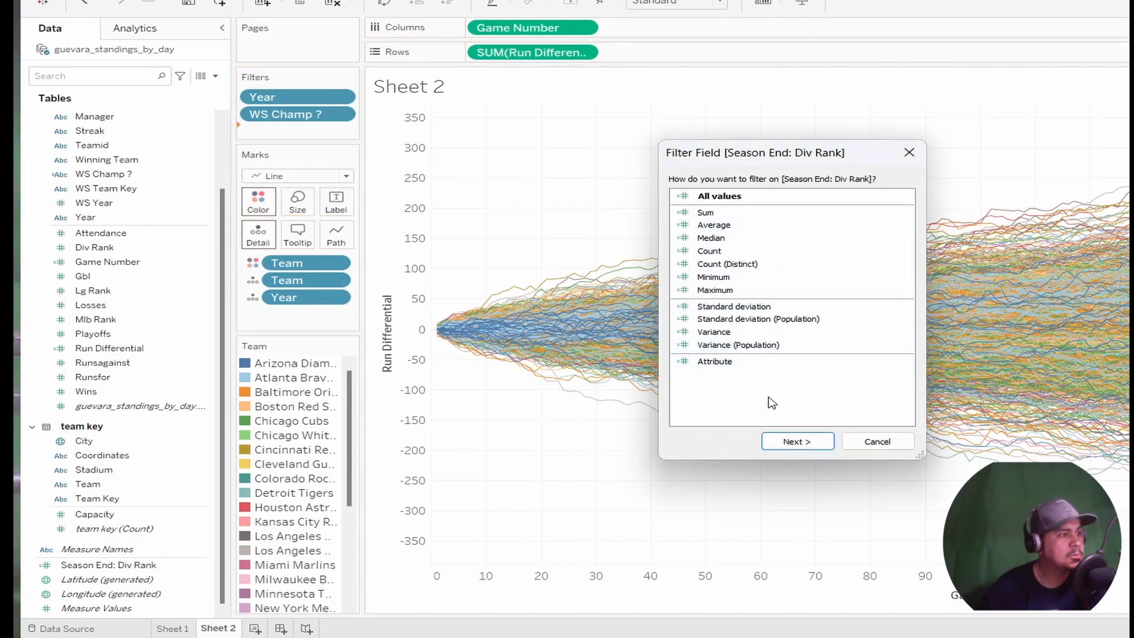
left_click(771, 362)
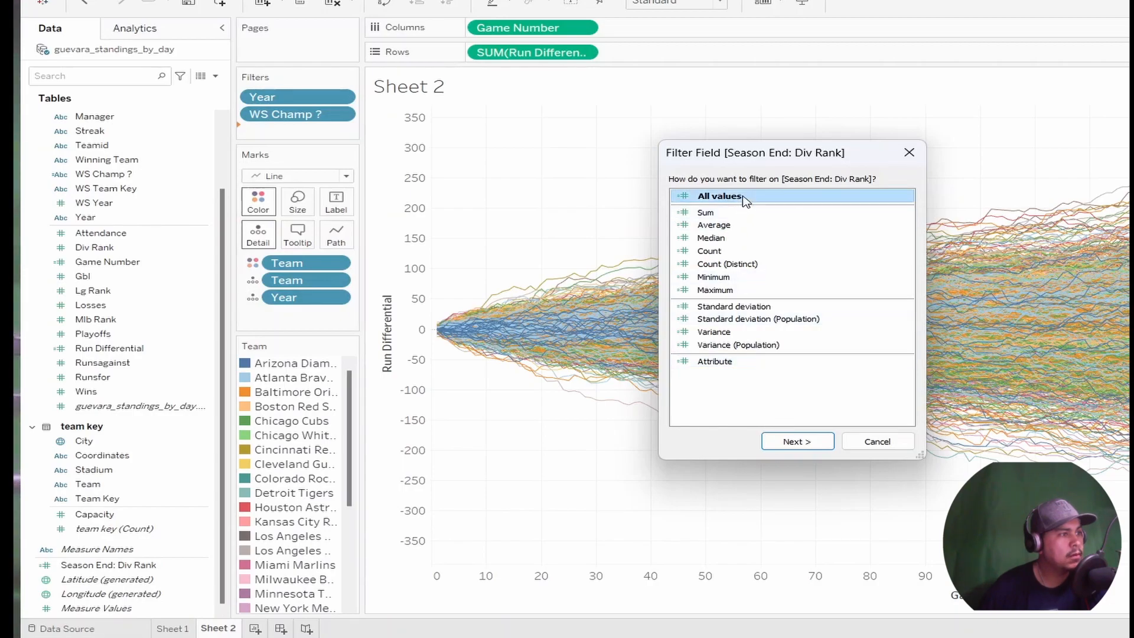
left_click(795, 442)
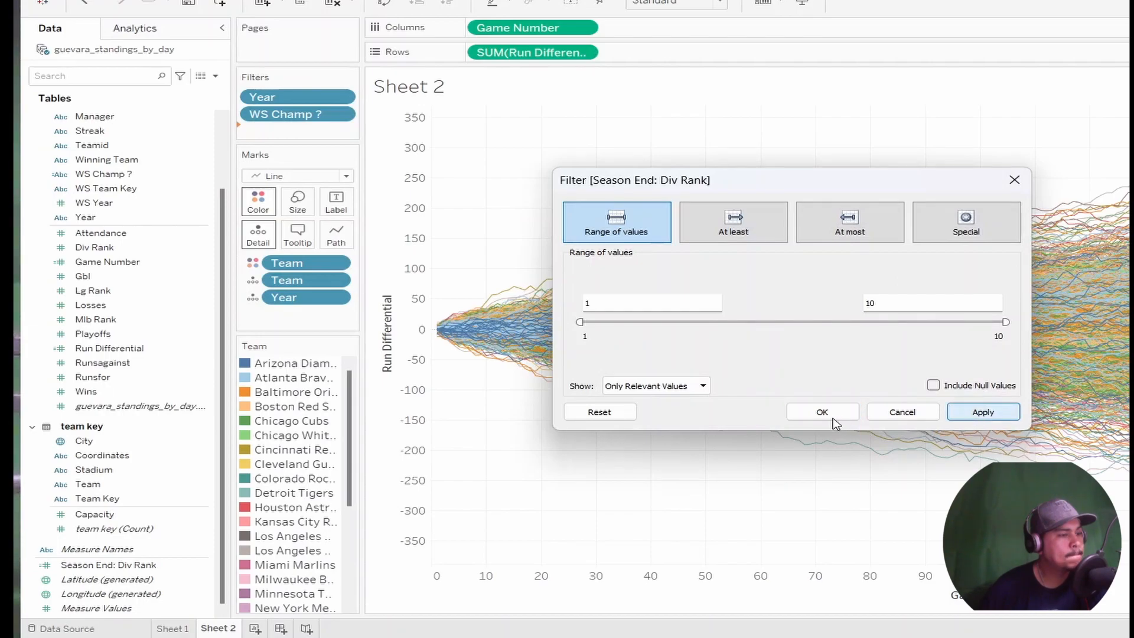
left_click(832, 416)
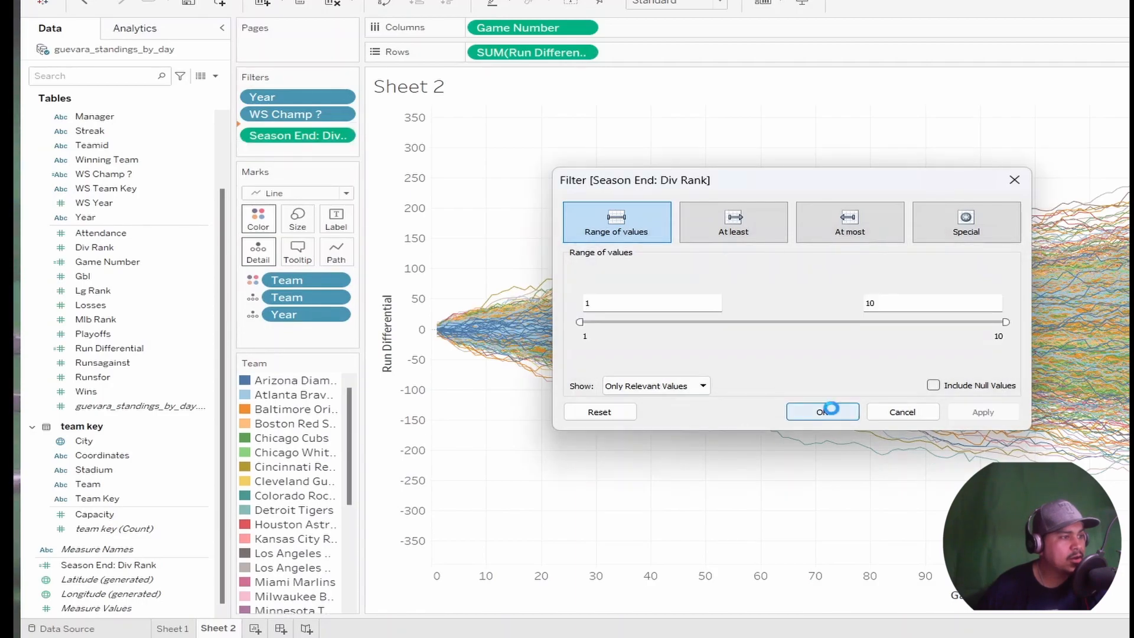
left_click(826, 412)
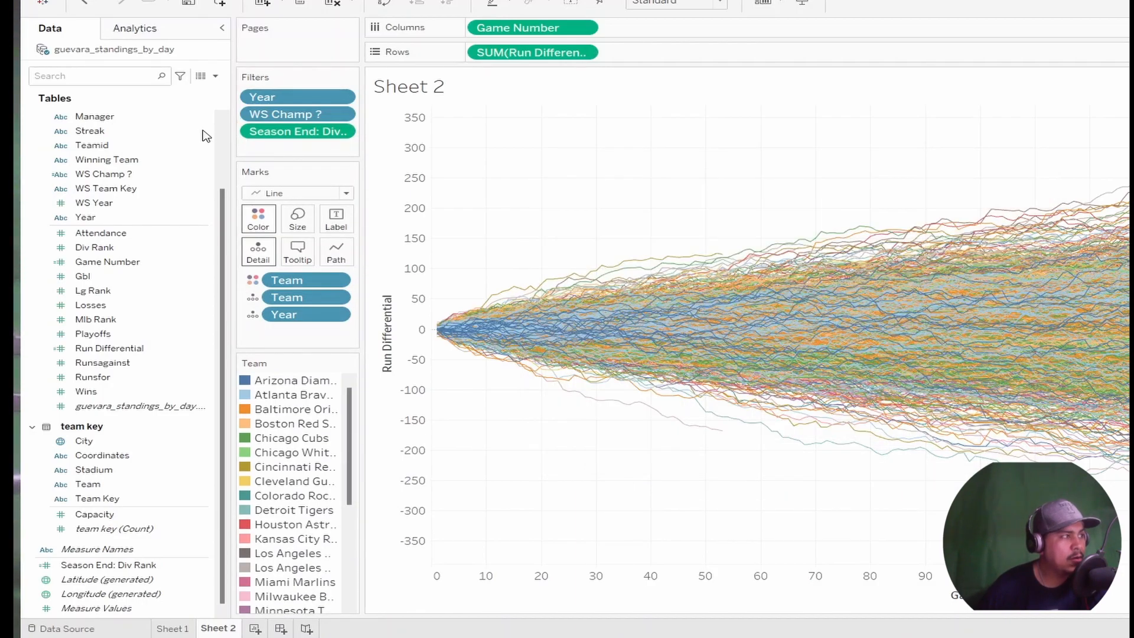
Convert the Season End: Div Rank filter to discrete with ranks 1 to 10 all selected, and slightly widen the filter and marks area
right_click(278, 145)
left_click(268, 135)
right_click(268, 135)
left_click(362, 322)
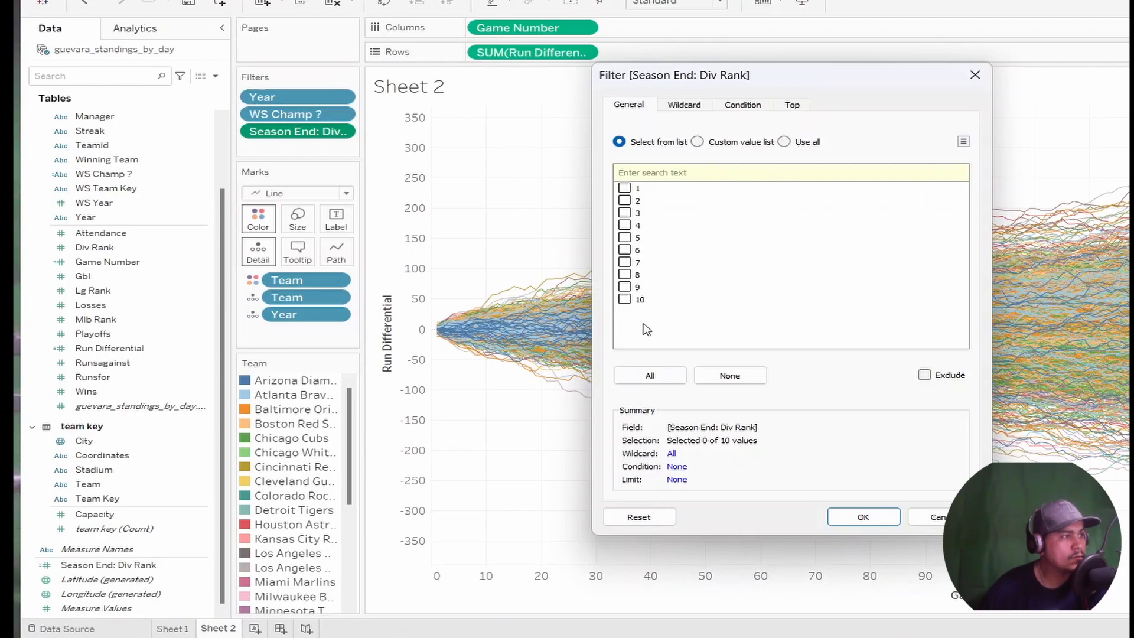
left_click(645, 374)
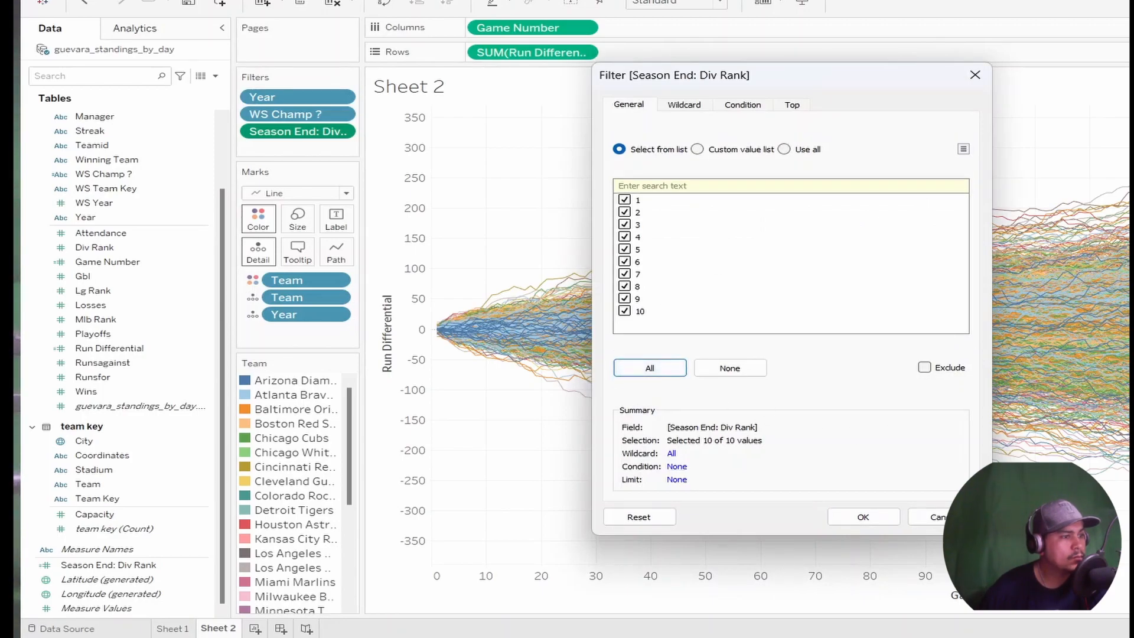
left_click(864, 517)
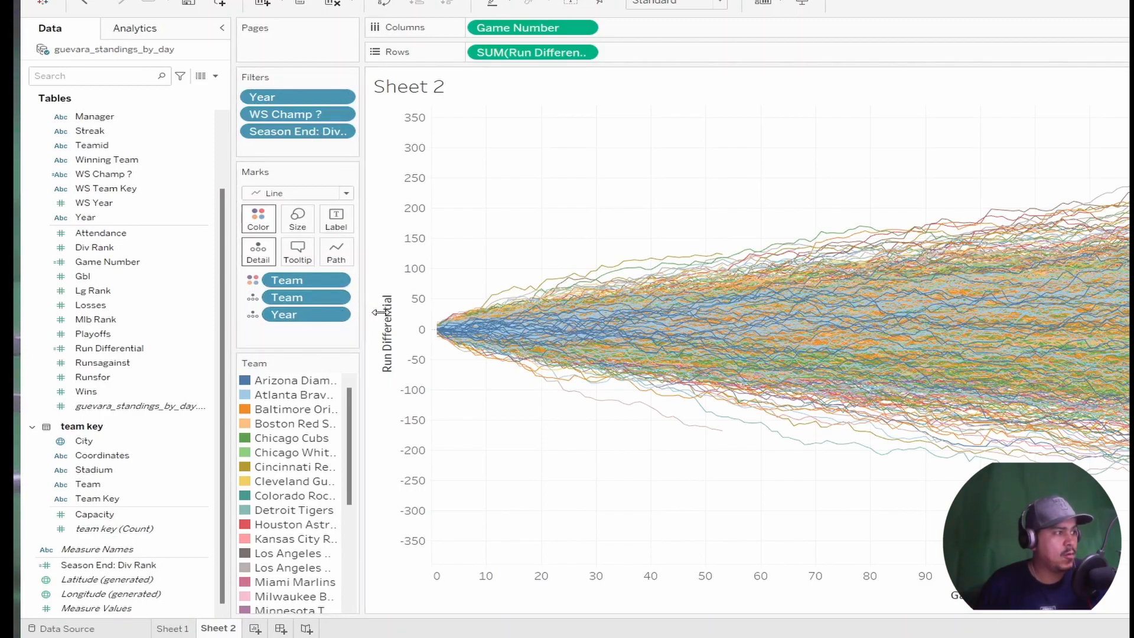
left_click_drag(375, 312, 393, 312)
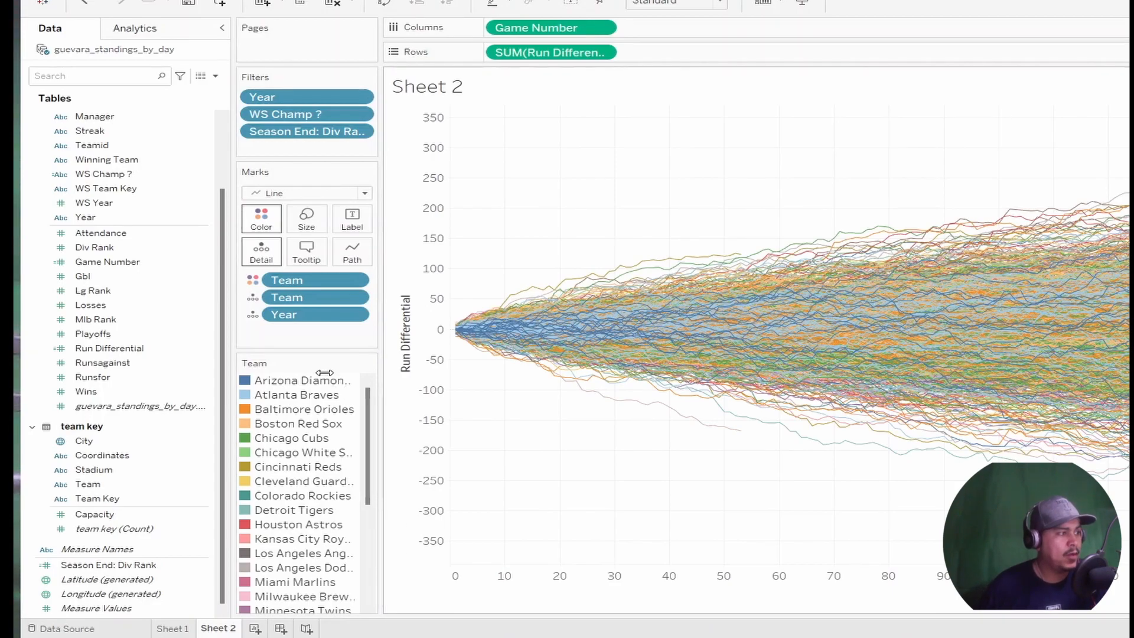
Highlight the Arizona Diamondbacks lines and the Texas Rangers lines in turn through the Team color legend, clearing each highlight
left_click_drag(357, 374, 368, 376)
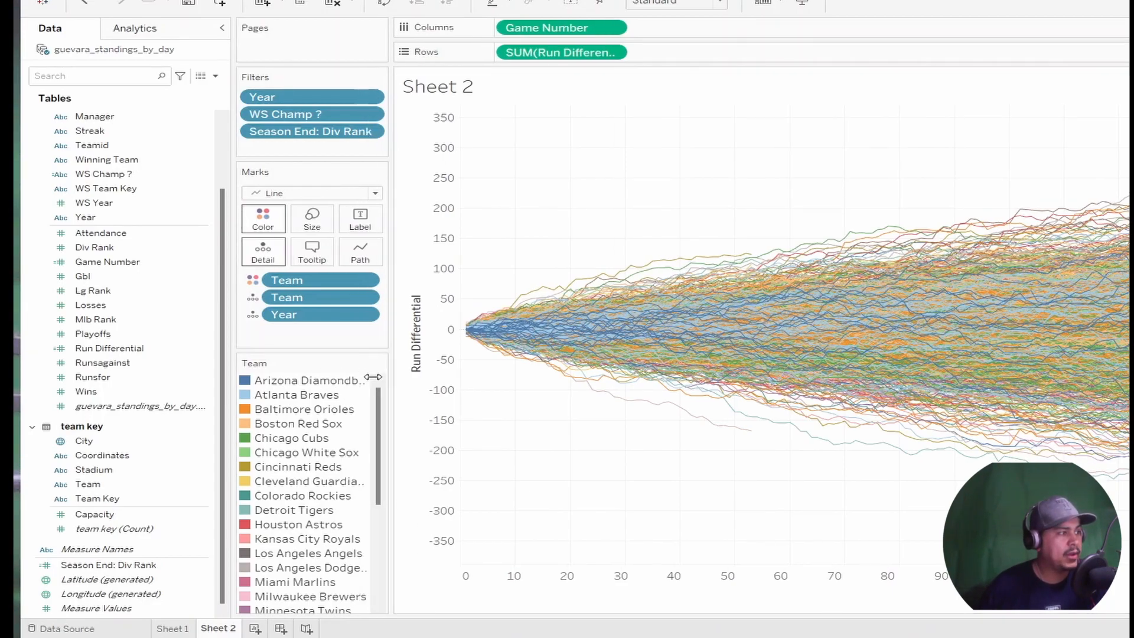
left_click_drag(372, 388, 341, 393)
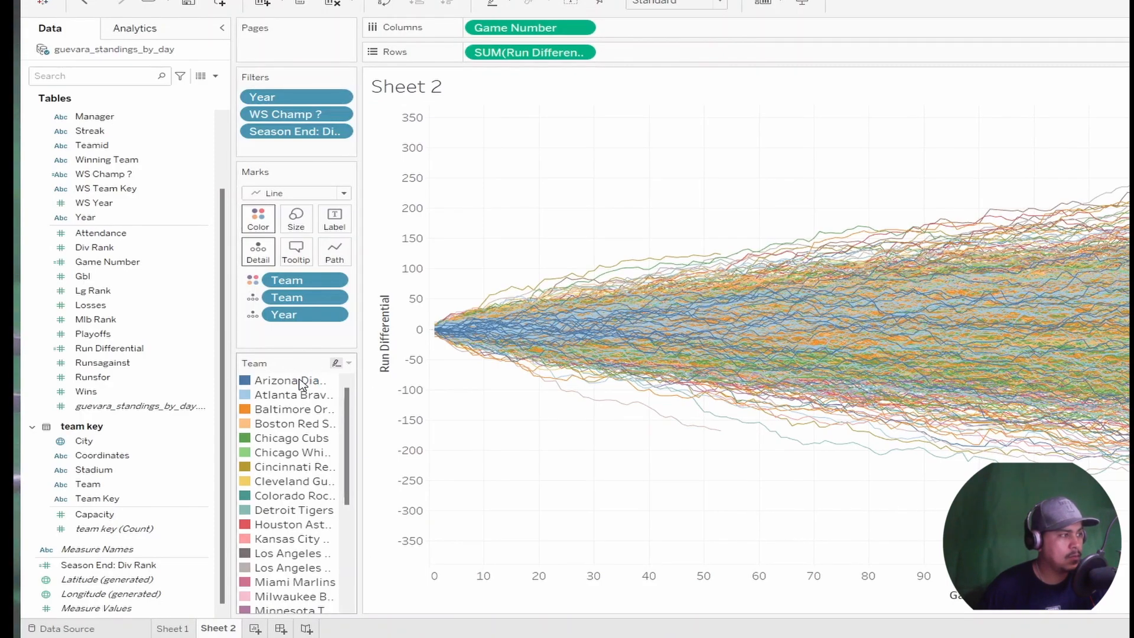
left_click(299, 380)
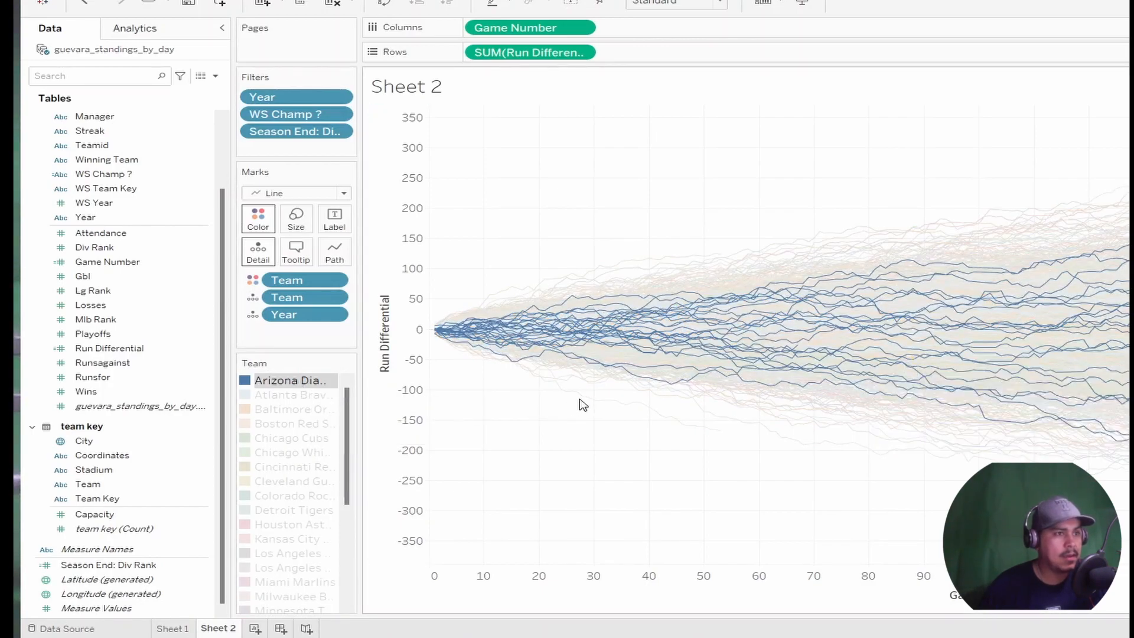
left_click(317, 380)
left_click_drag(358, 379, 572, 380)
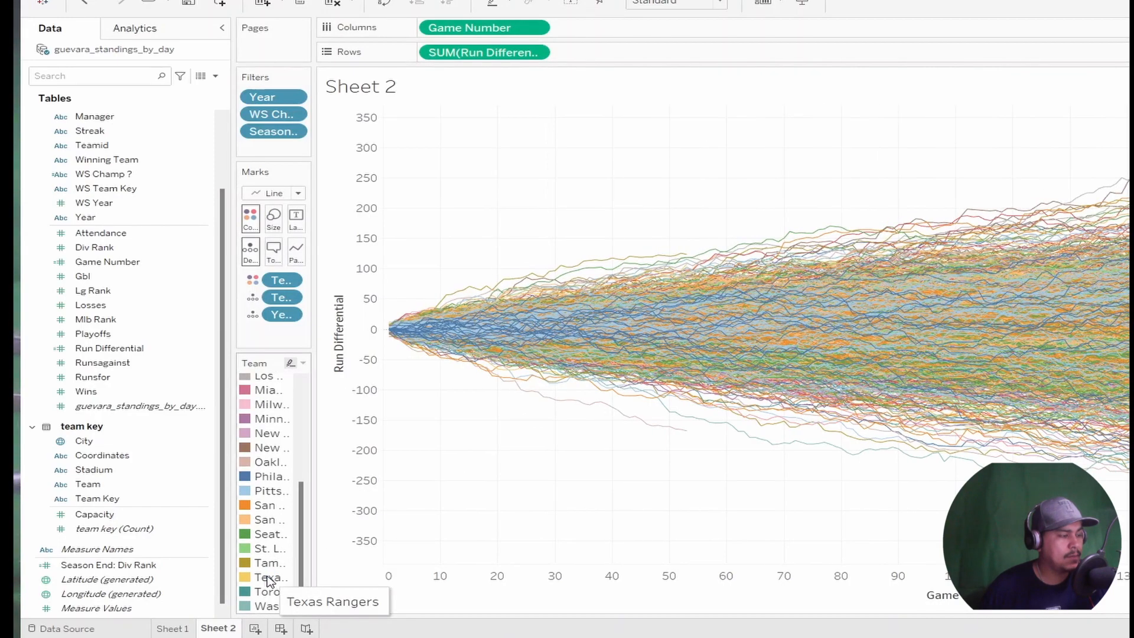
left_click(267, 579)
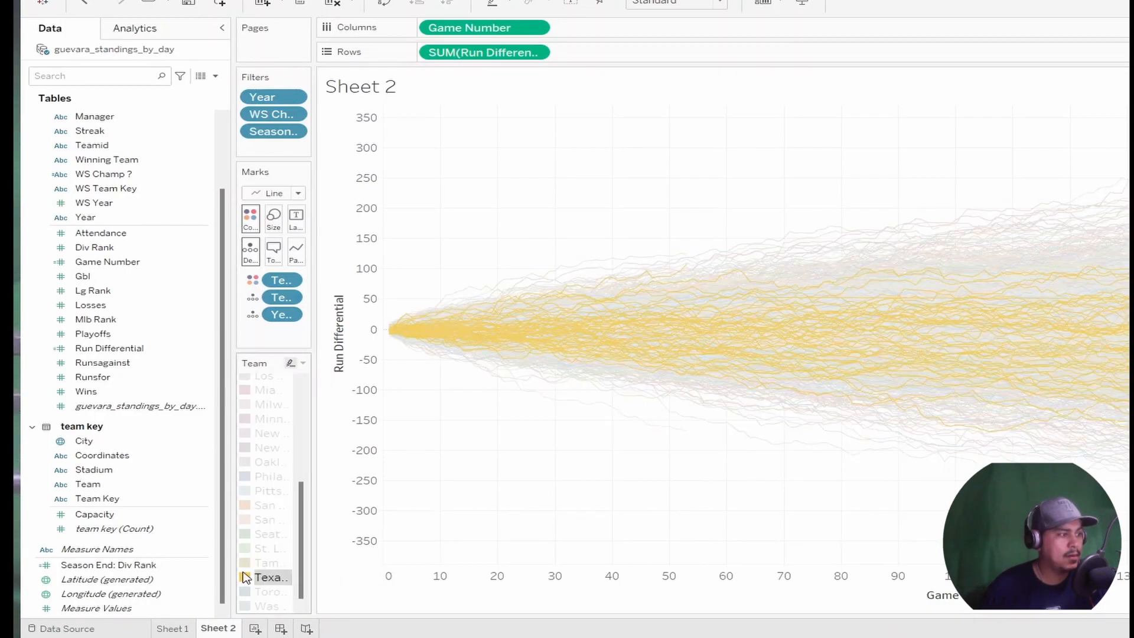
mouse_move(264, 580)
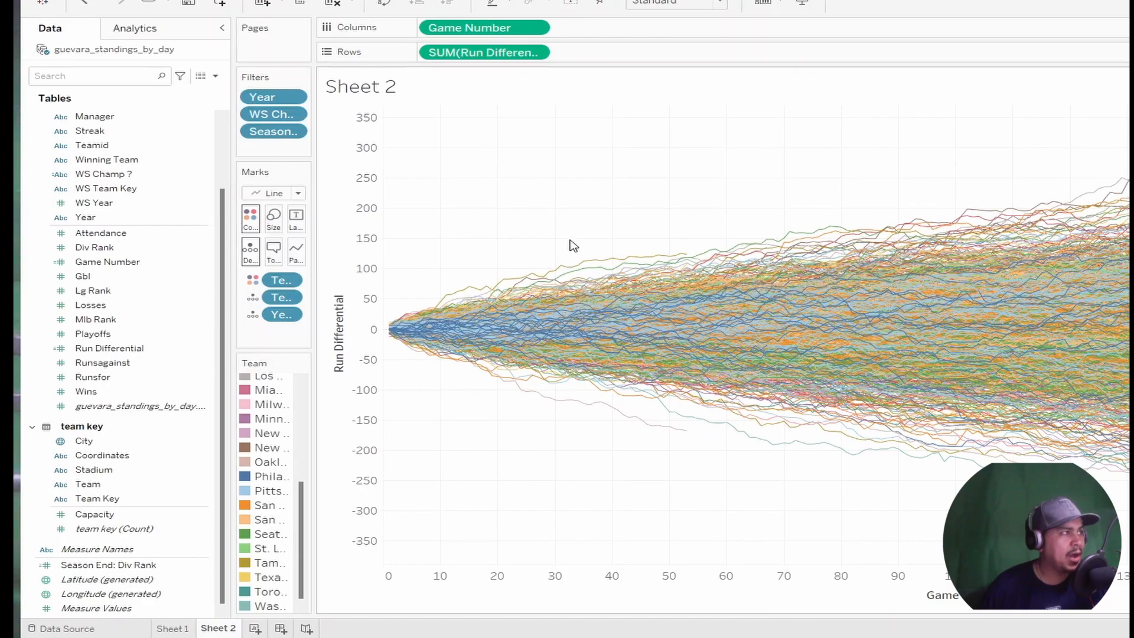
Set the default worksheet shading of the sheet to black
left_click(337, 1)
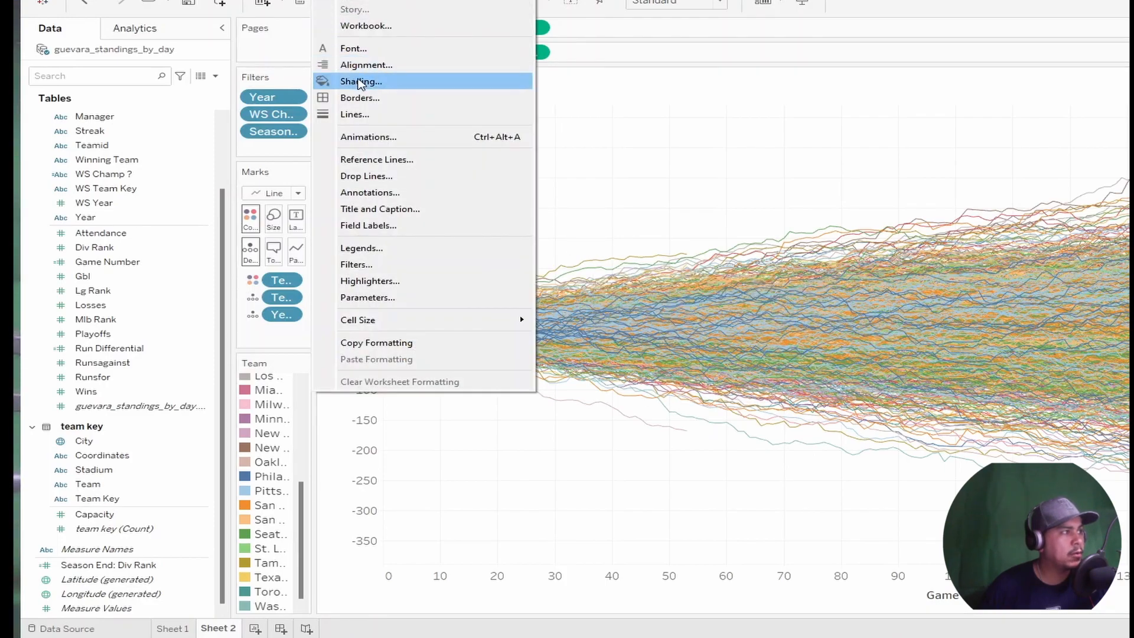
left_click(362, 79)
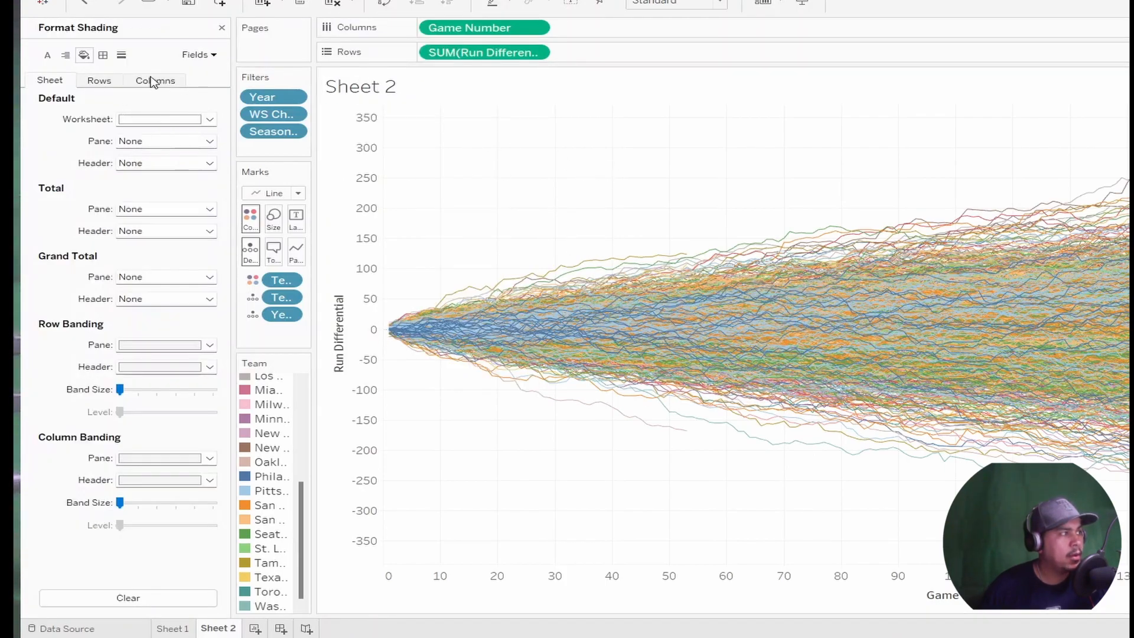
left_click(138, 119)
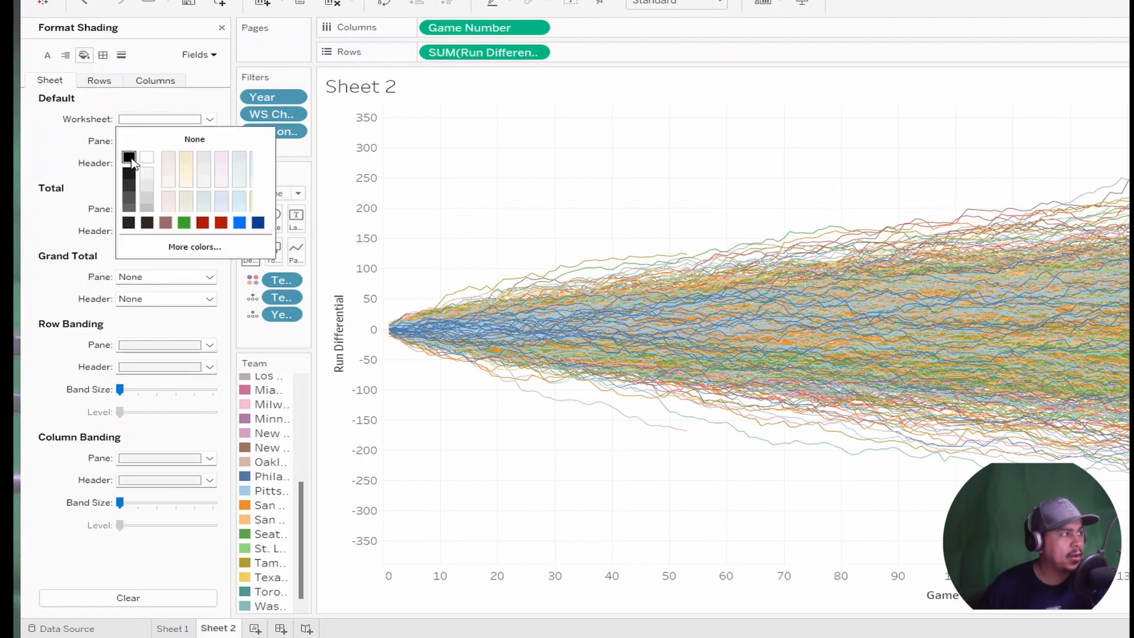
left_click(55, 168)
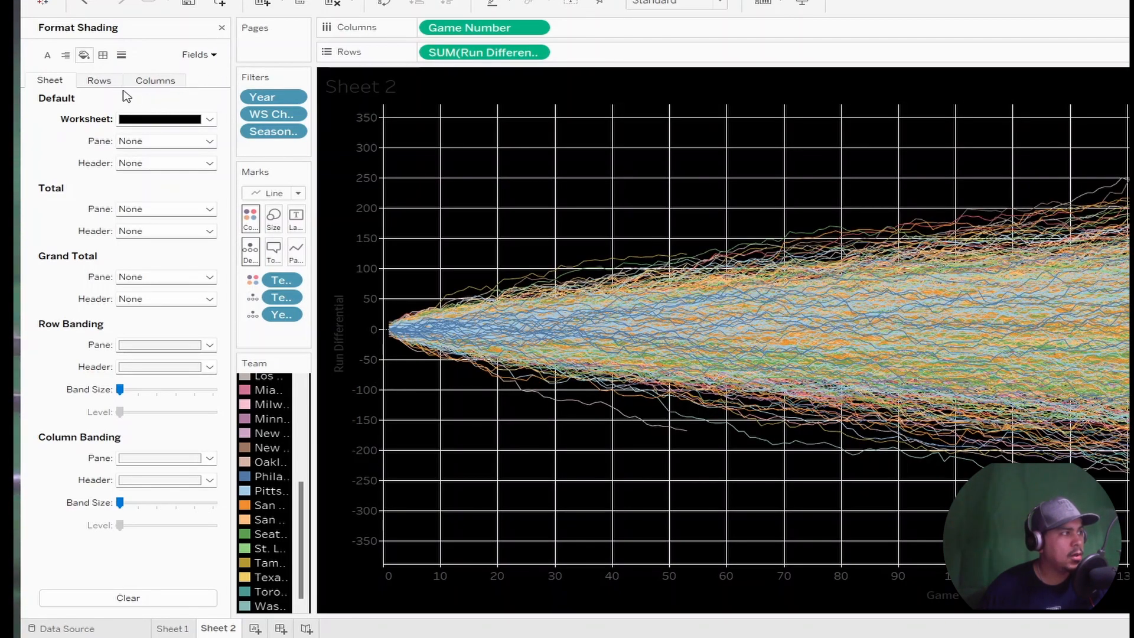
Set both the grid lines and the axis ticks of the sheet to None
left_click(121, 55)
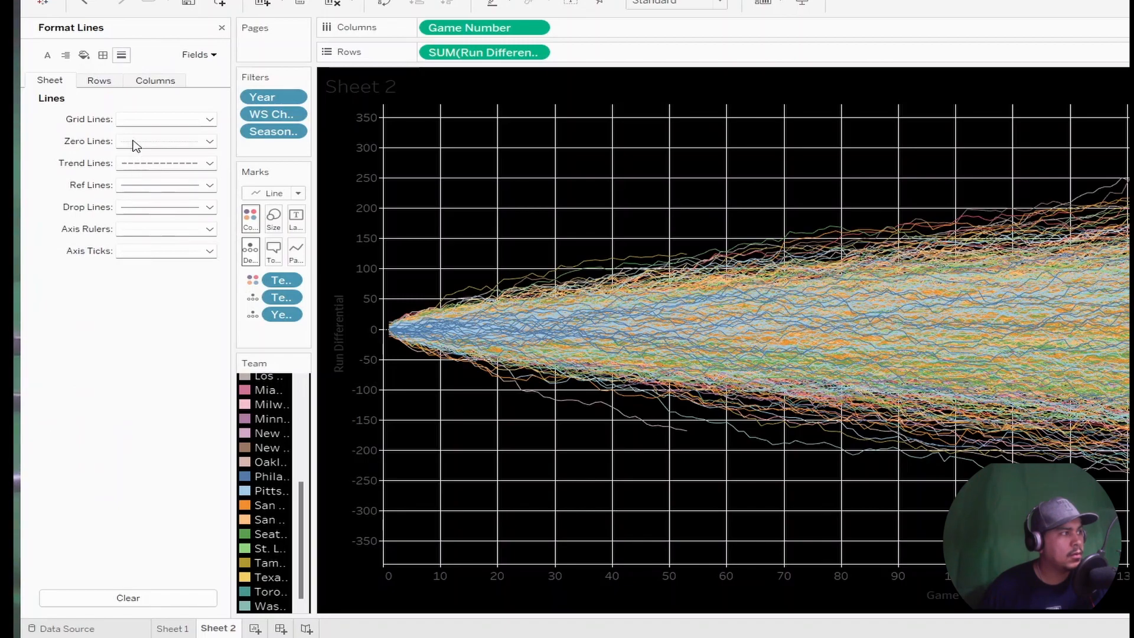
left_click(151, 121)
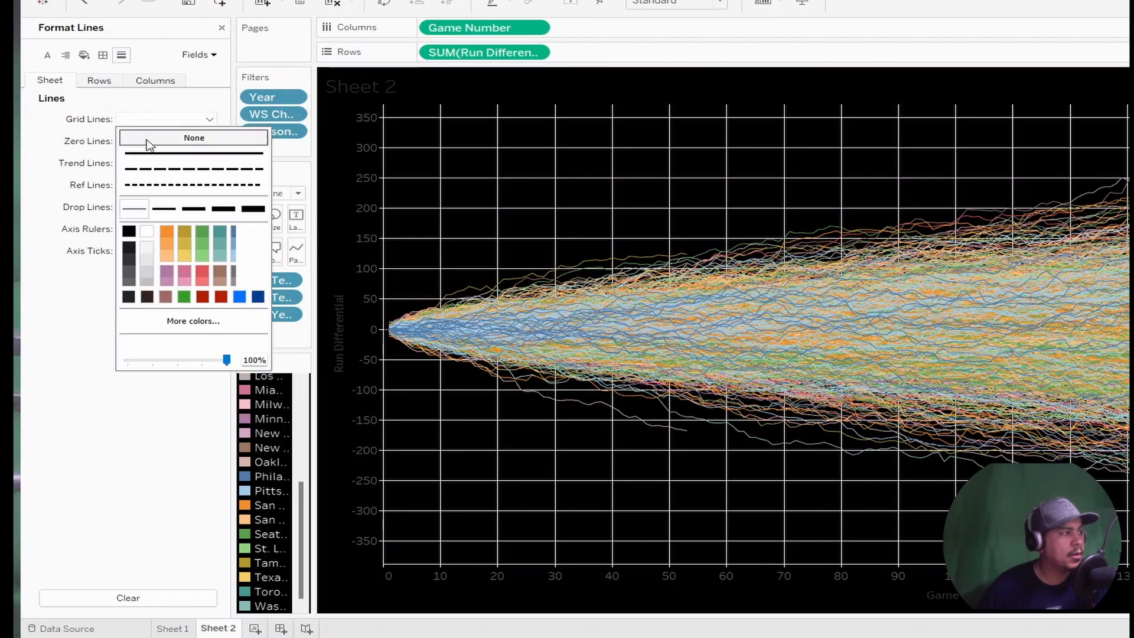
left_click(57, 237)
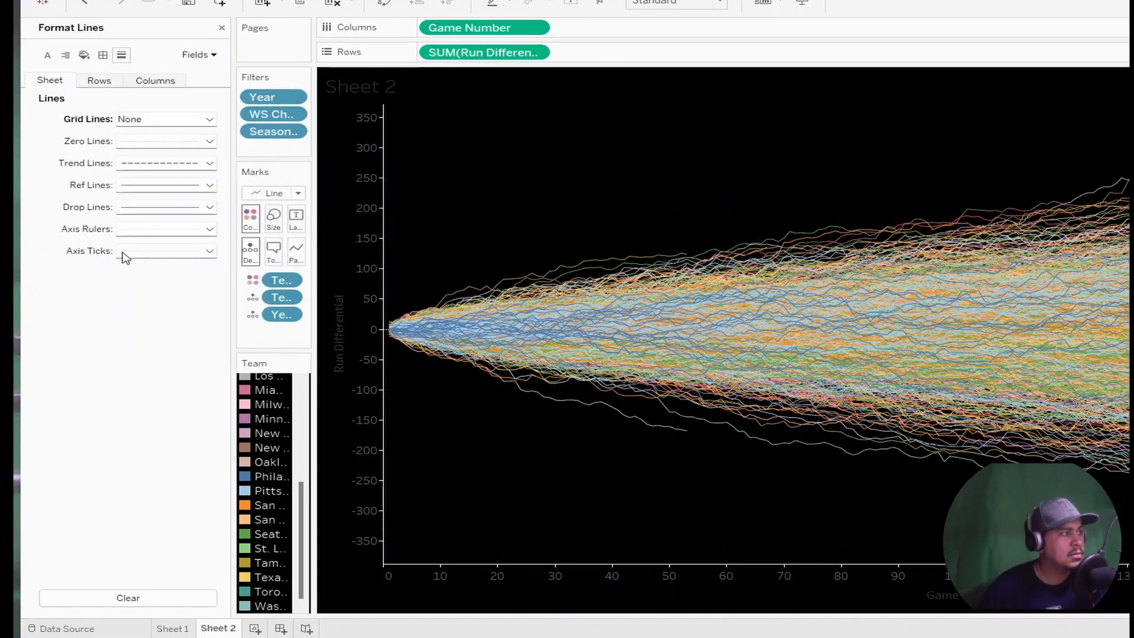
left_click(130, 253)
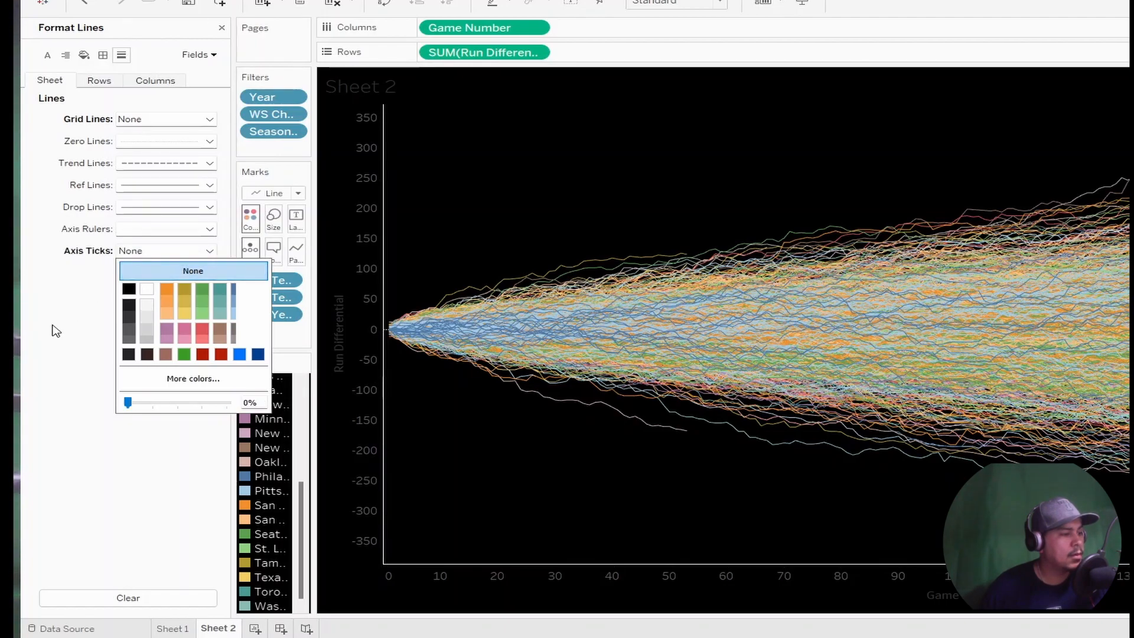
left_click(56, 331)
Format the Game Number axis font as white and bold
left_click(199, 57)
left_click(241, 71)
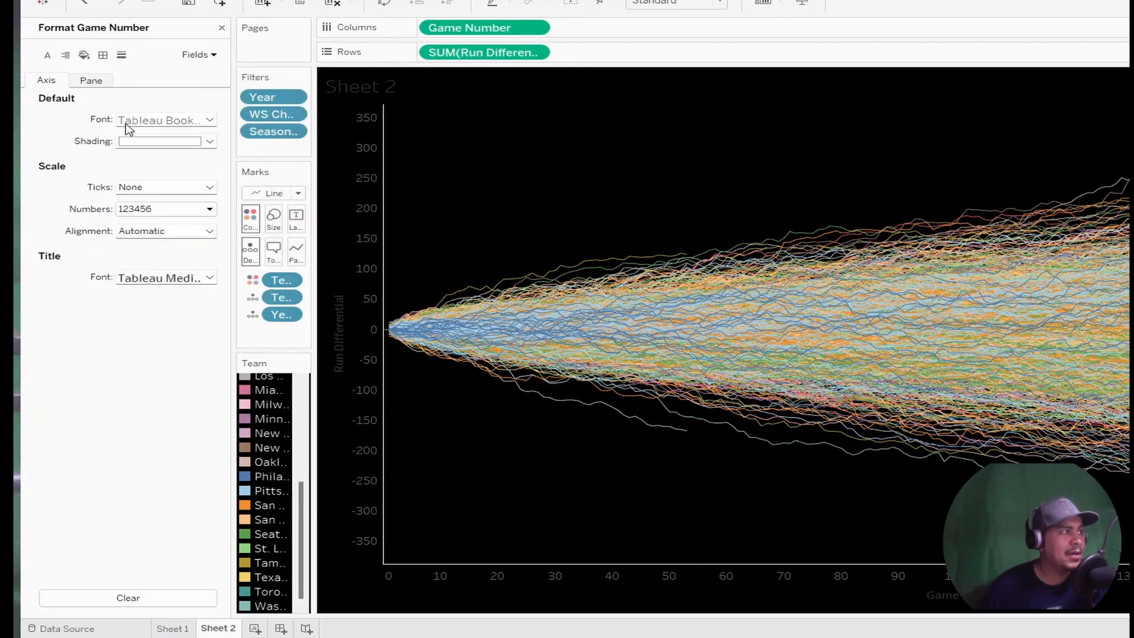
left_click(165, 120)
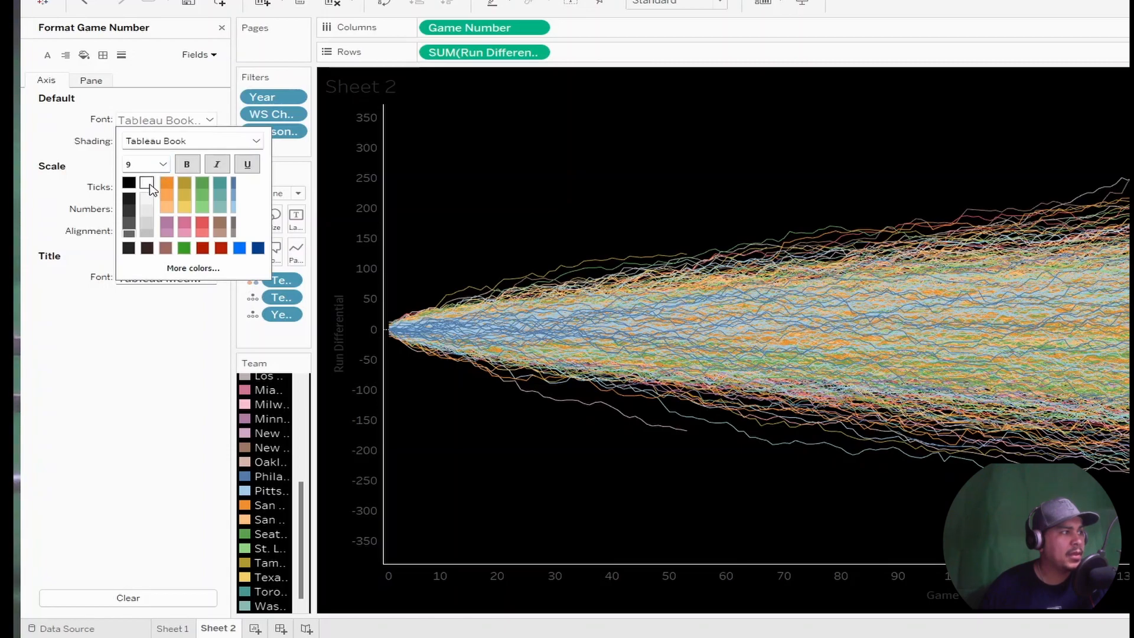
left_click(187, 166)
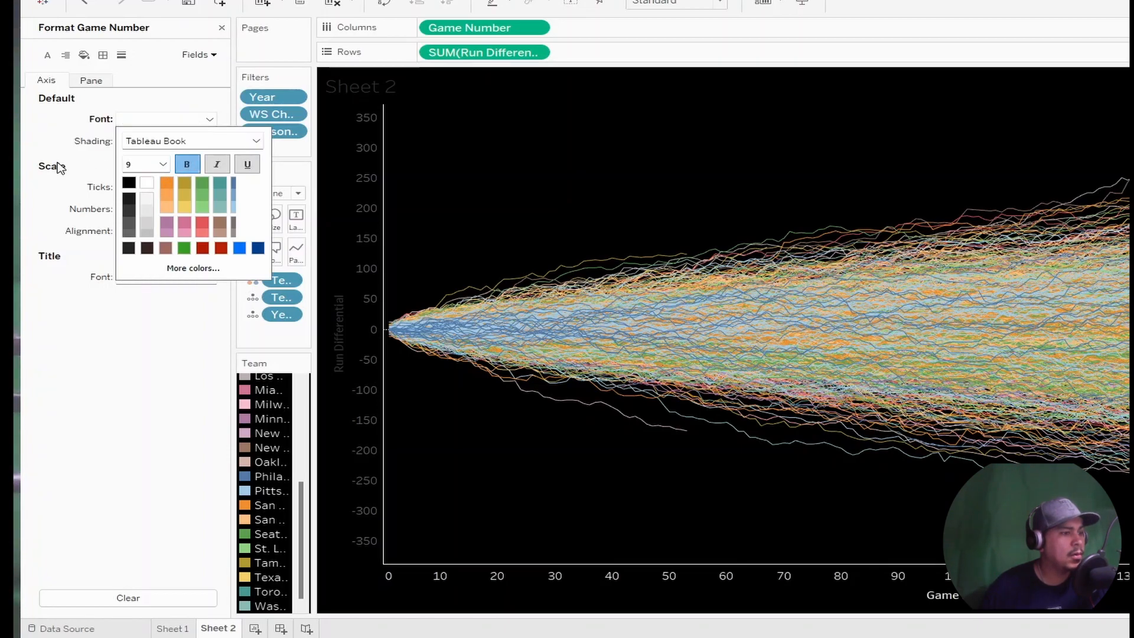
Format the SUM(Run Differential) axis font as white and bold
left_click(206, 57)
left_click(206, 56)
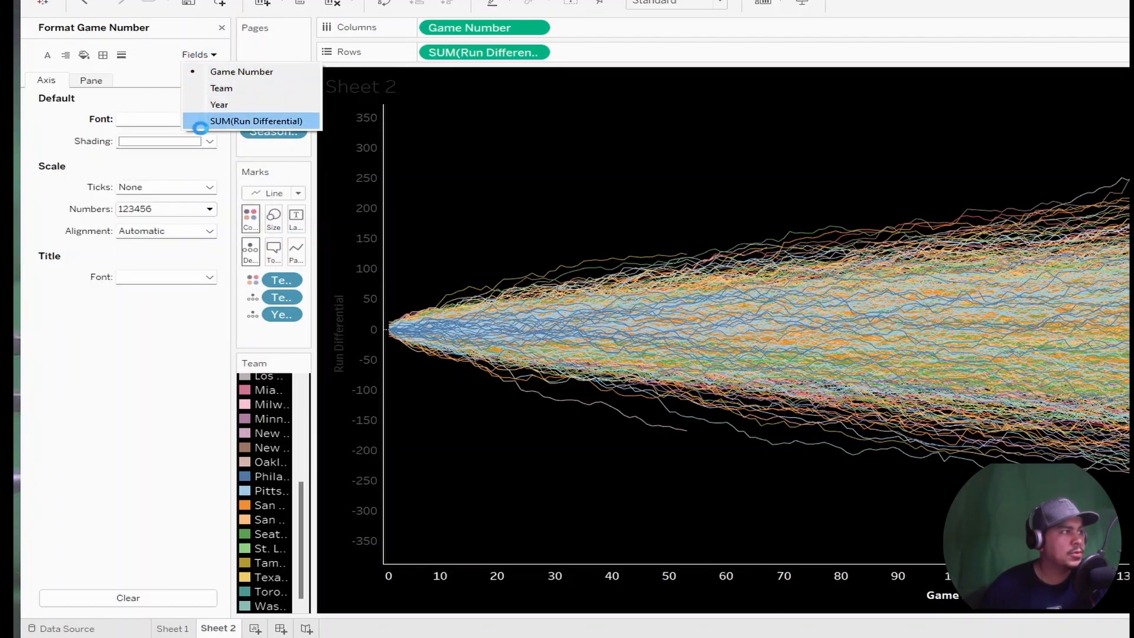
left_click(201, 122)
left_click(154, 120)
left_click(150, 185)
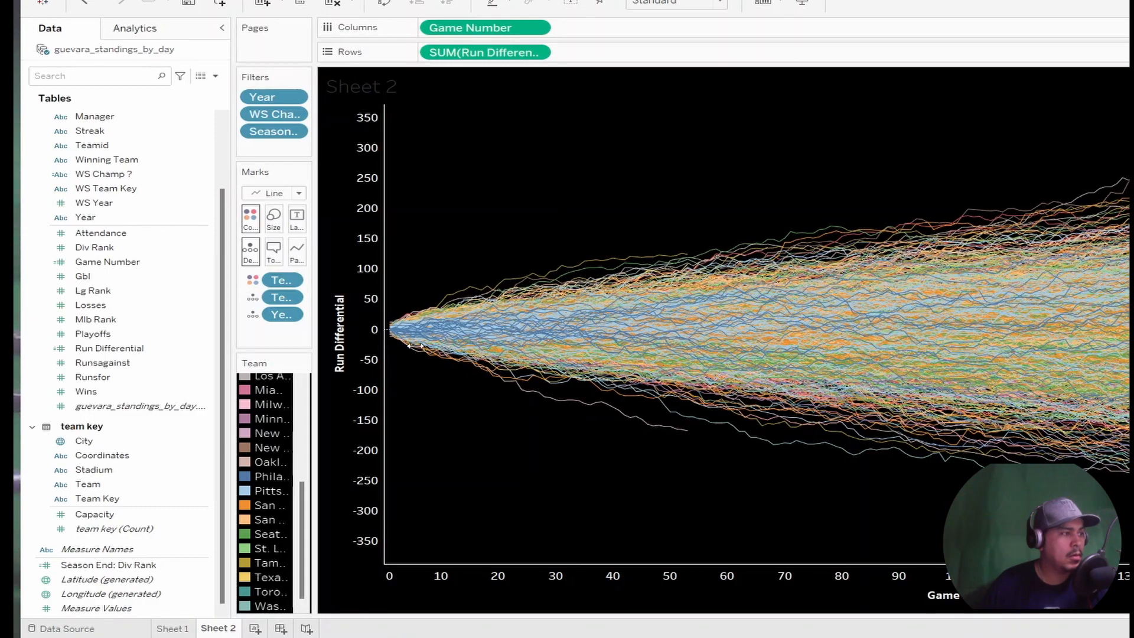
Widen the filter and marks area and show the WS Champ ? filter control on the sheet
left_click_drag(415, 347, 349, 304)
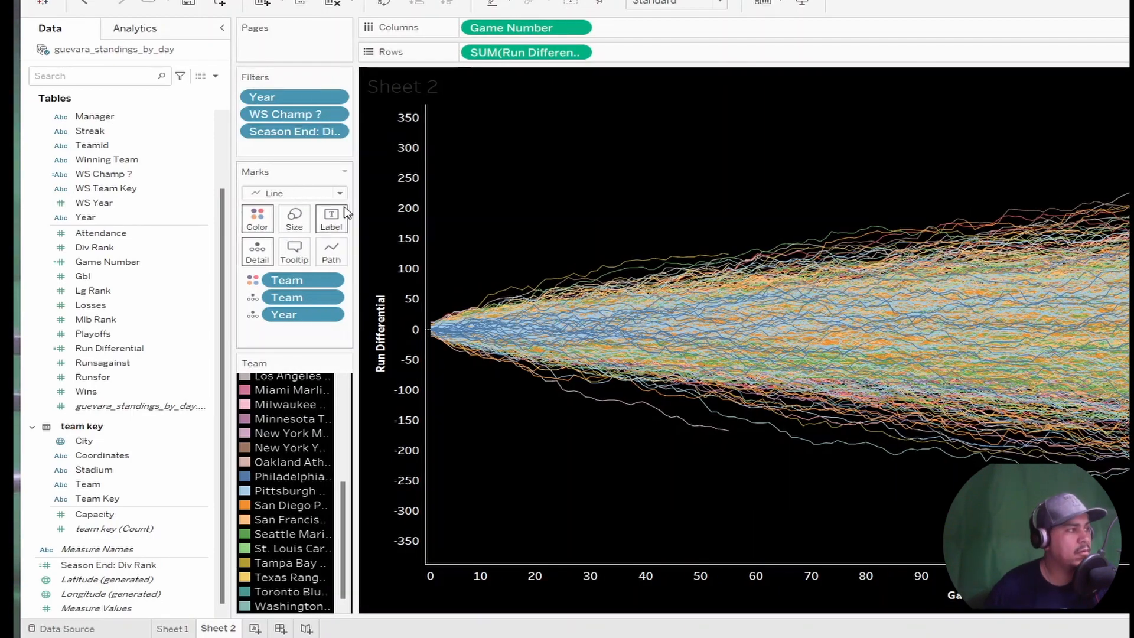
left_click(335, 115)
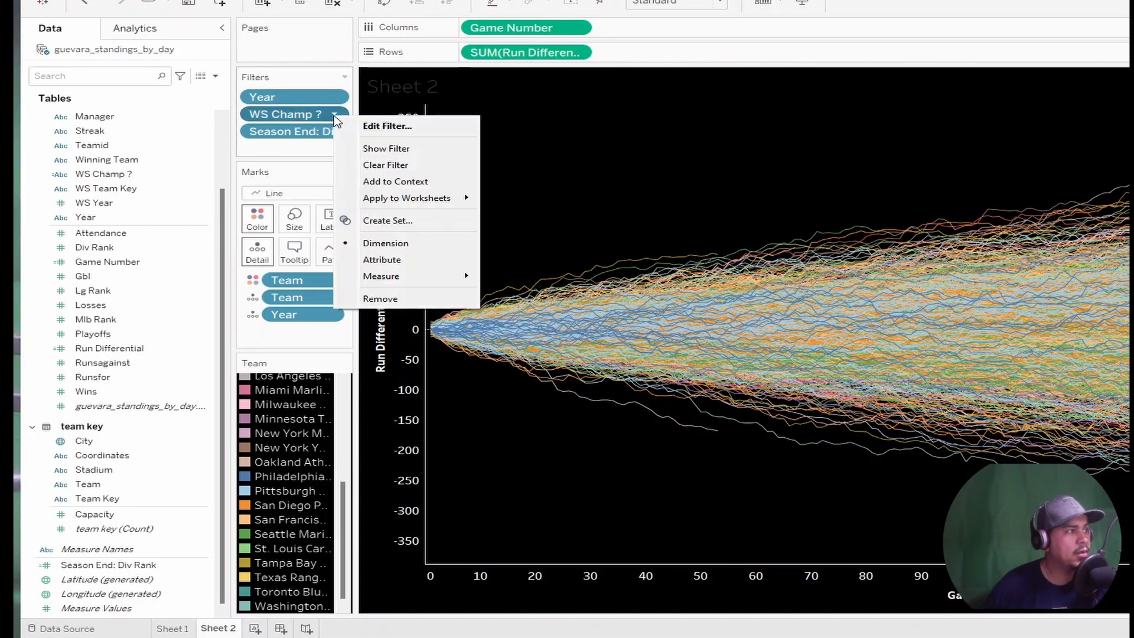
left_click(366, 147)
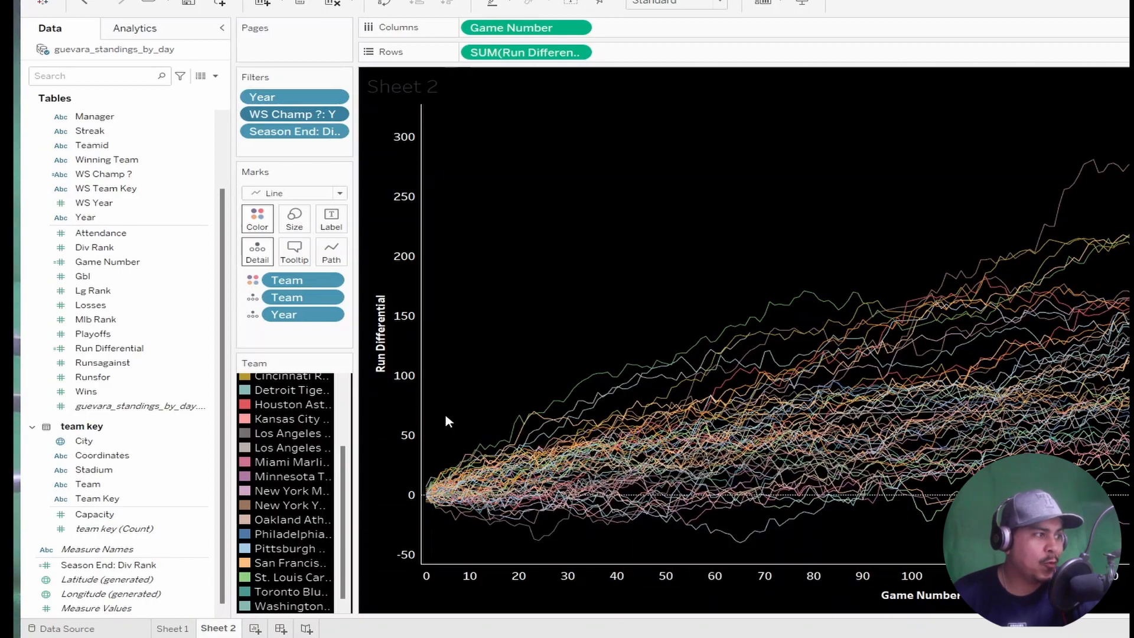
Widen the filter and marks area further and show the Season End: Div Rank filter control on the sheet
left_click_drag(354, 373, 394, 374)
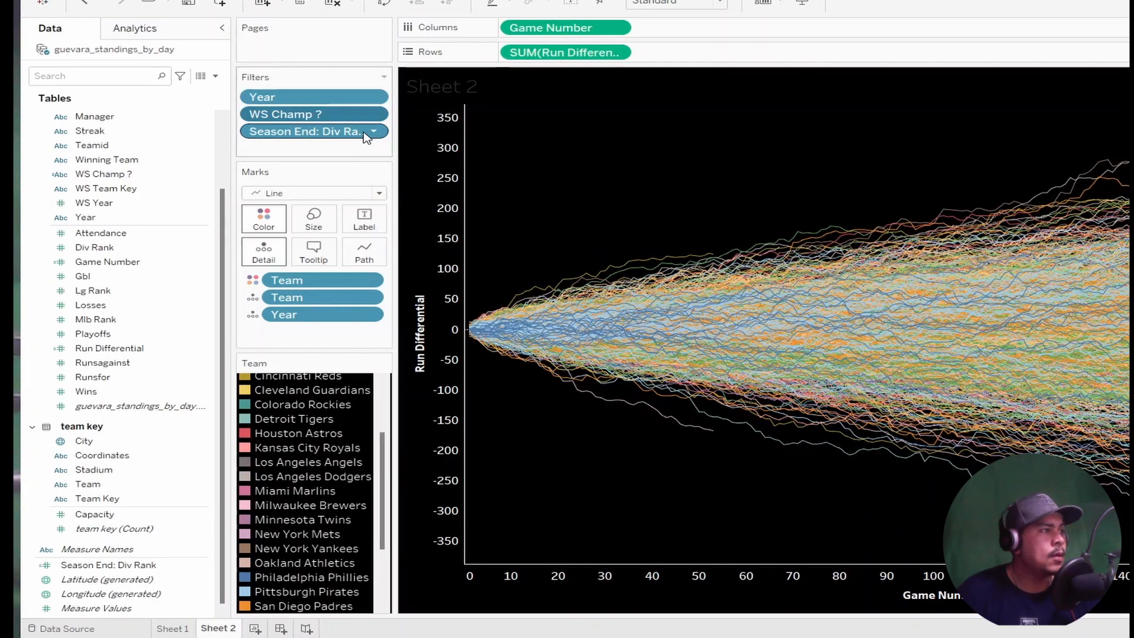
left_click(365, 136)
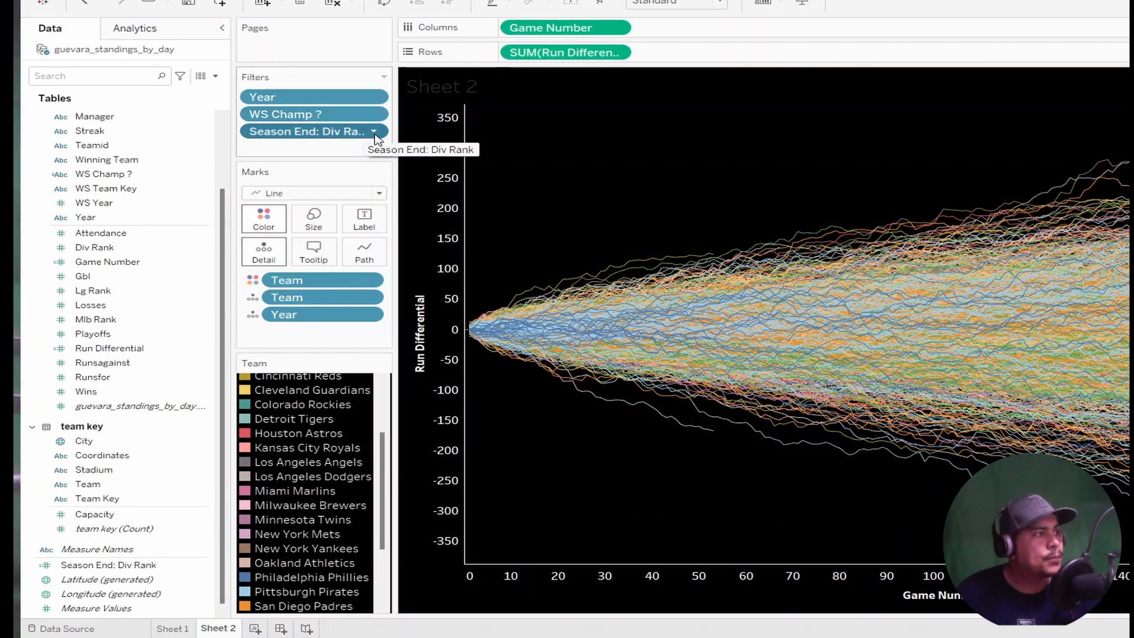
left_click(374, 131)
left_click(416, 167)
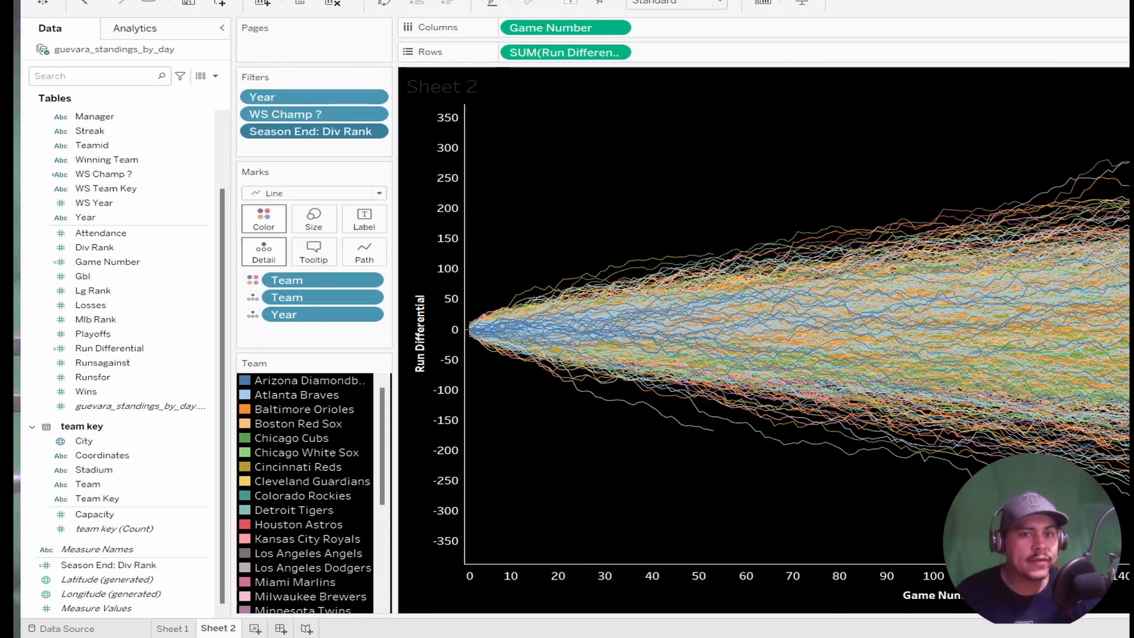
right_click(355, 98)
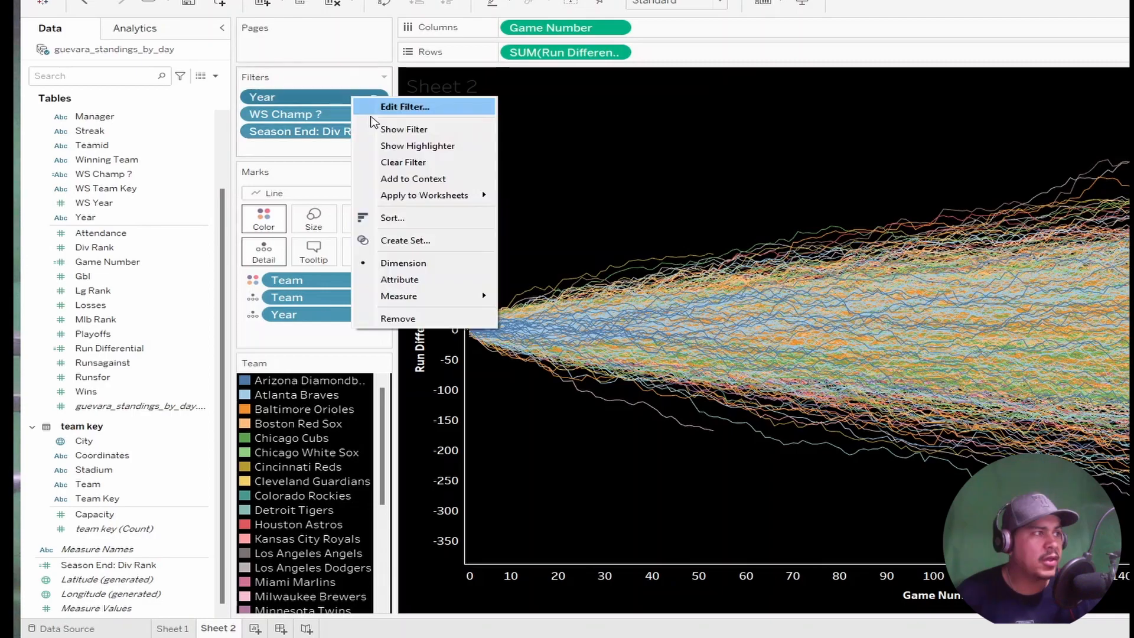
key("Escape")
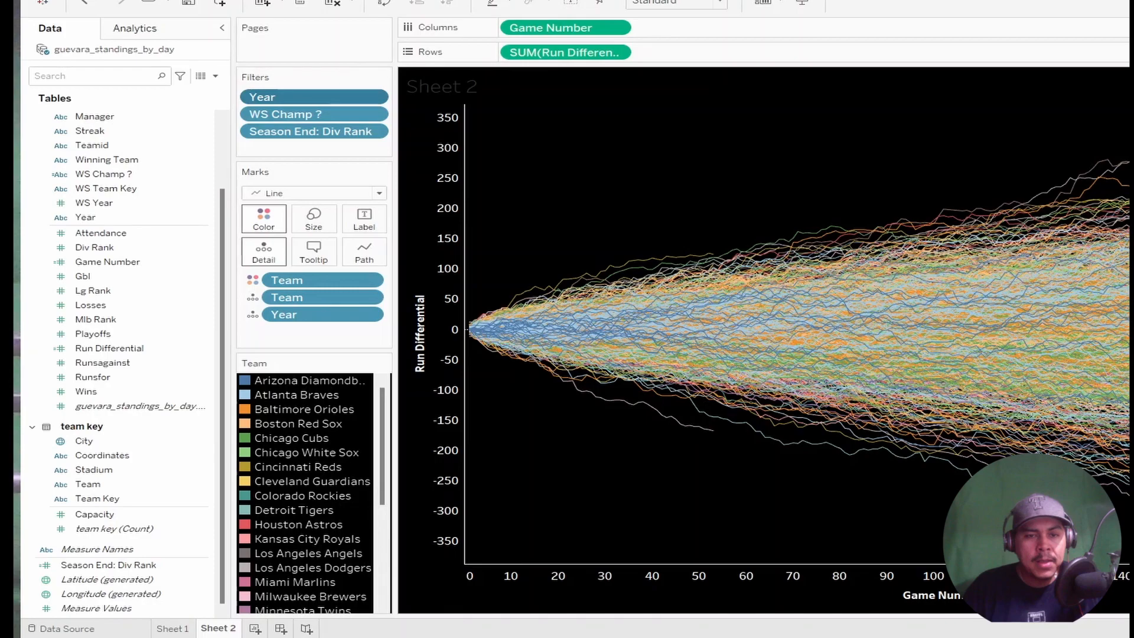
Review the Baseball shape palette assigned to Team on Sheet 8 (3), and view the NL team logos on Sheet 8 (4)
mouse_move(501, 361)
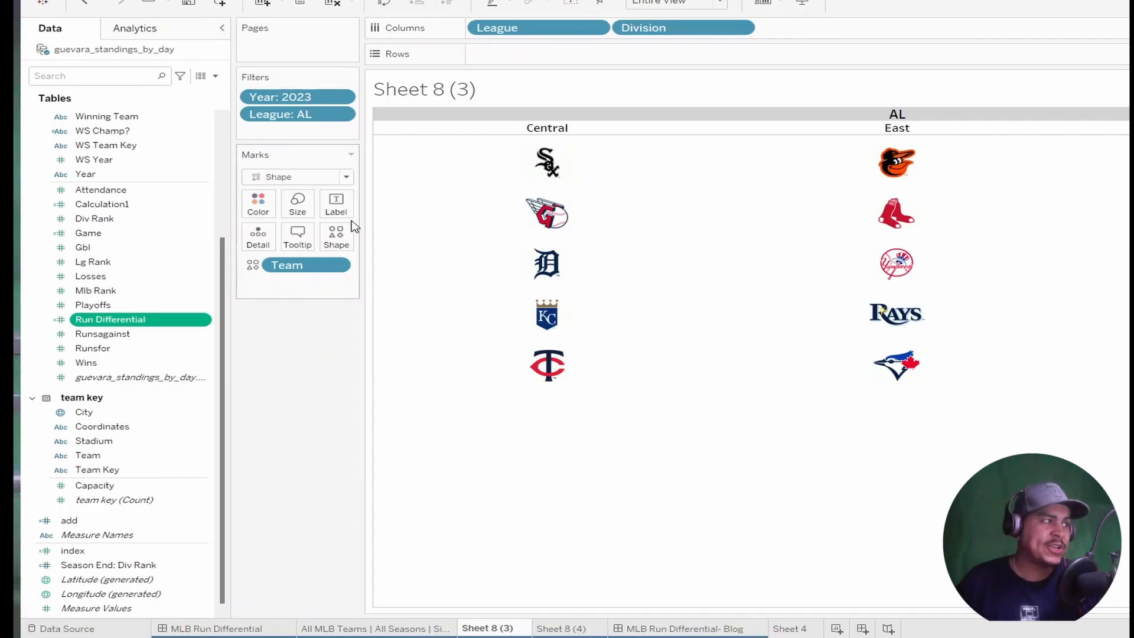
left_click(347, 235)
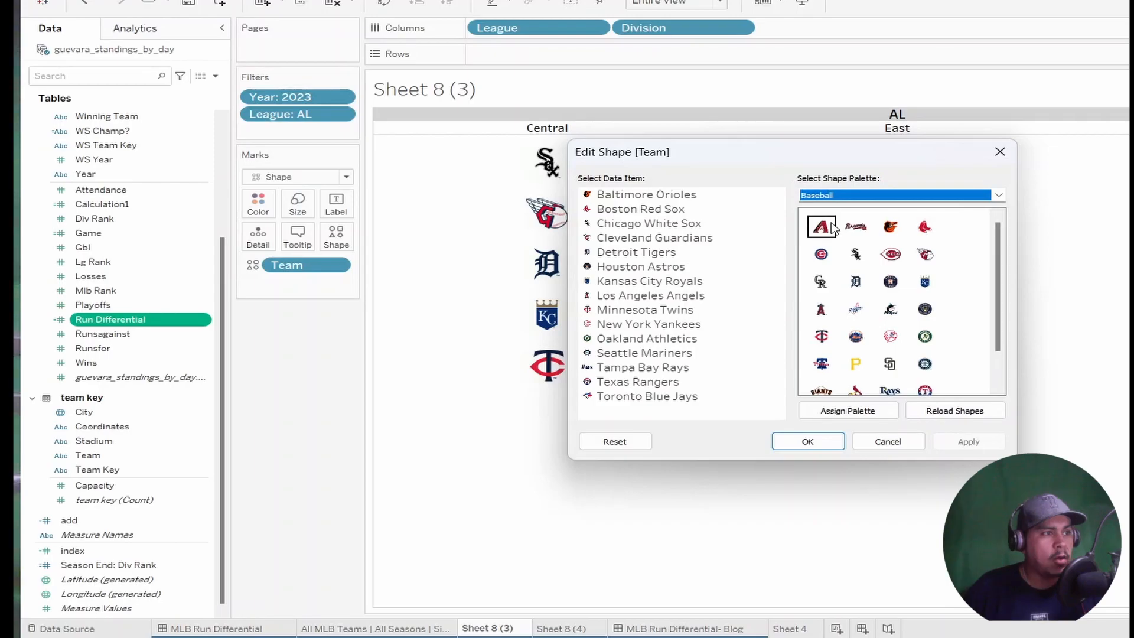
key("Return")
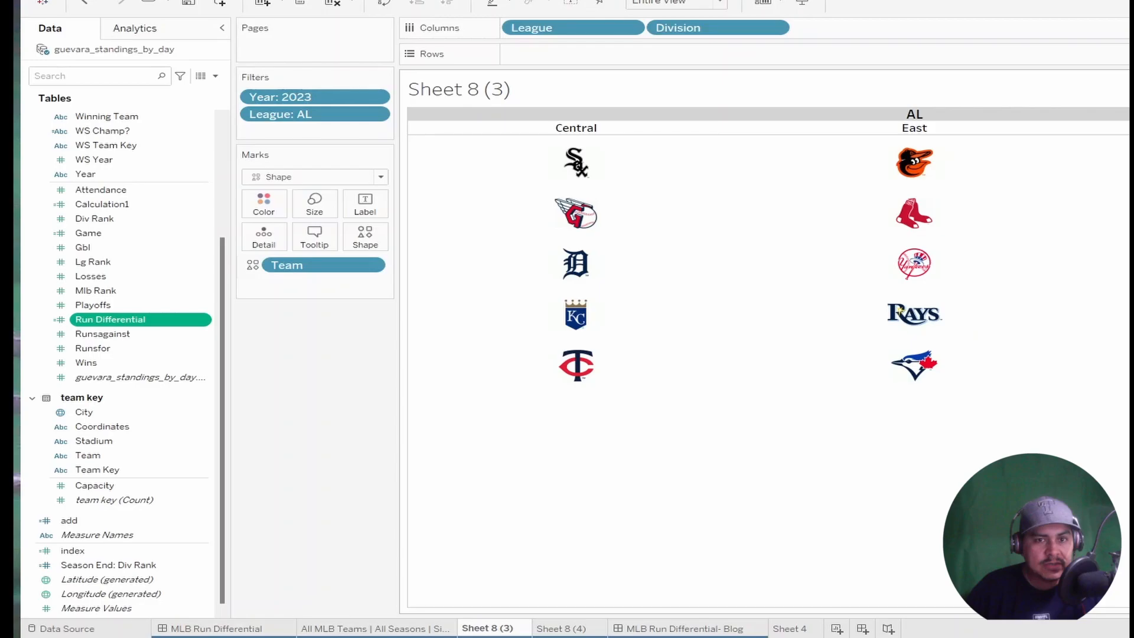
left_click(64, 204, "ctrl")
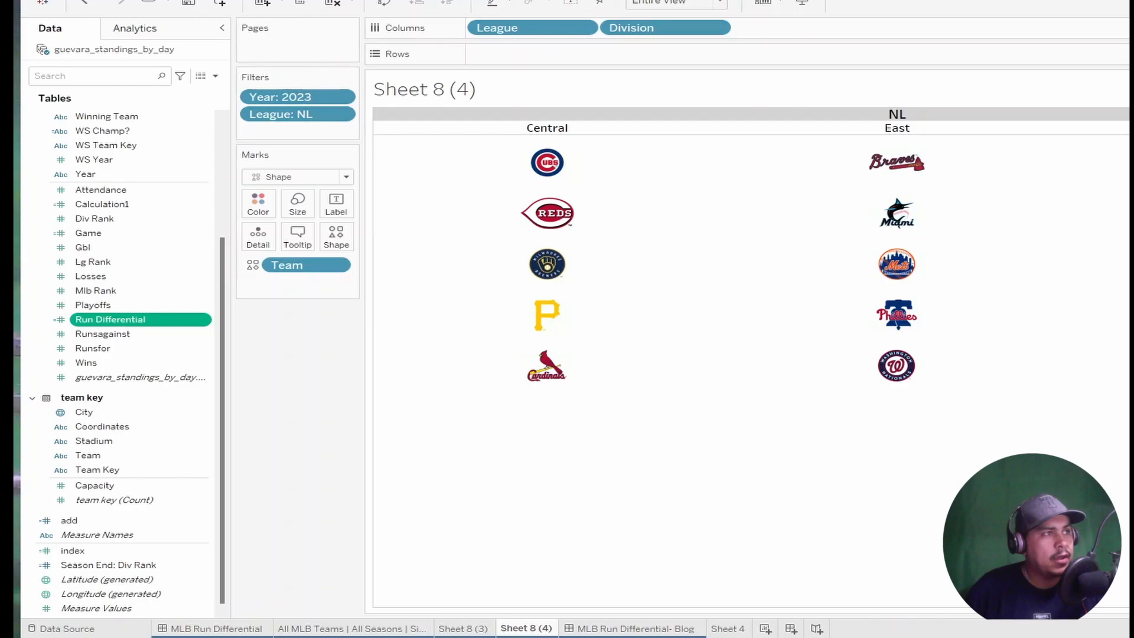
Create a new dashboard and place the All MLB Teams | All Seasons | Since 1957 (2) sheet on it
left_click(766, 631)
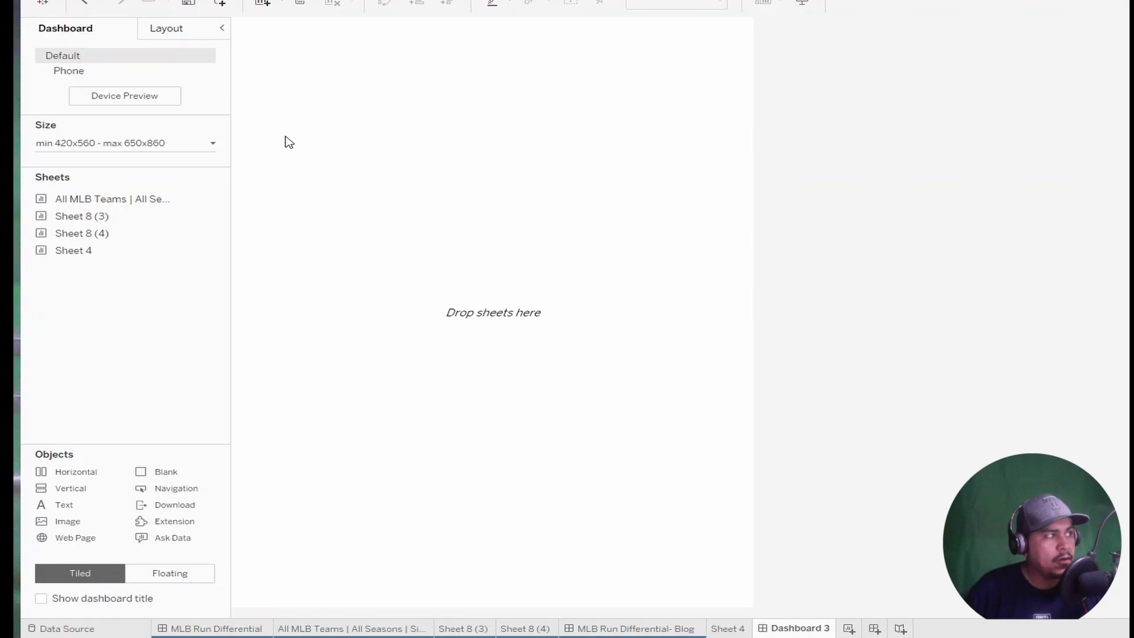
left_click(340, 443)
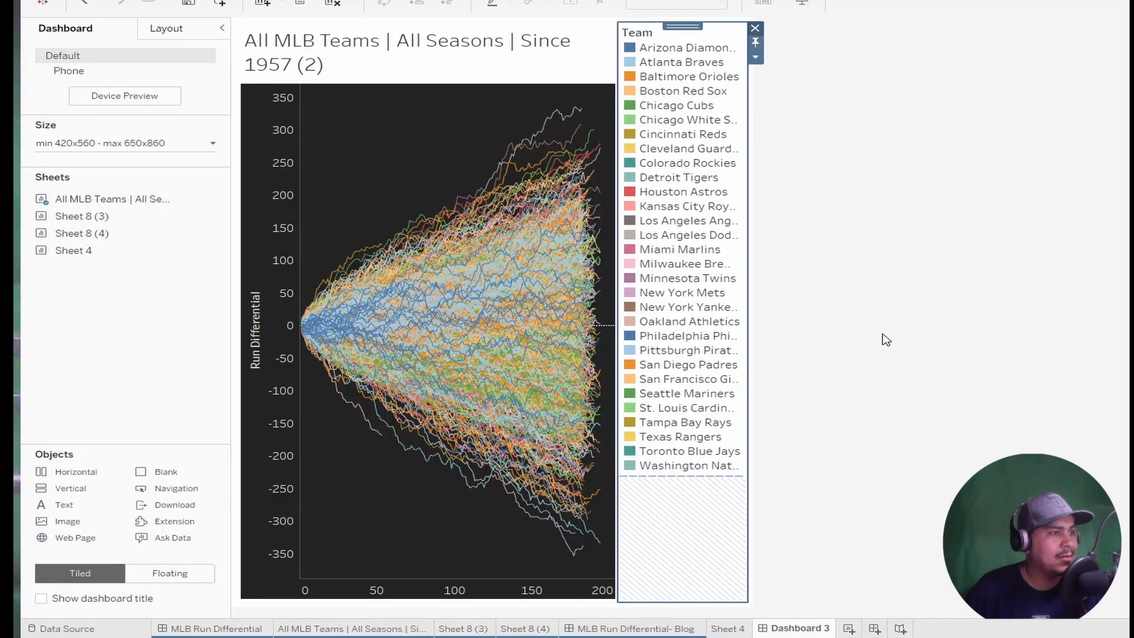
Remove the Team color legend and the chart's sheet title from the dashboard
key("Delete")
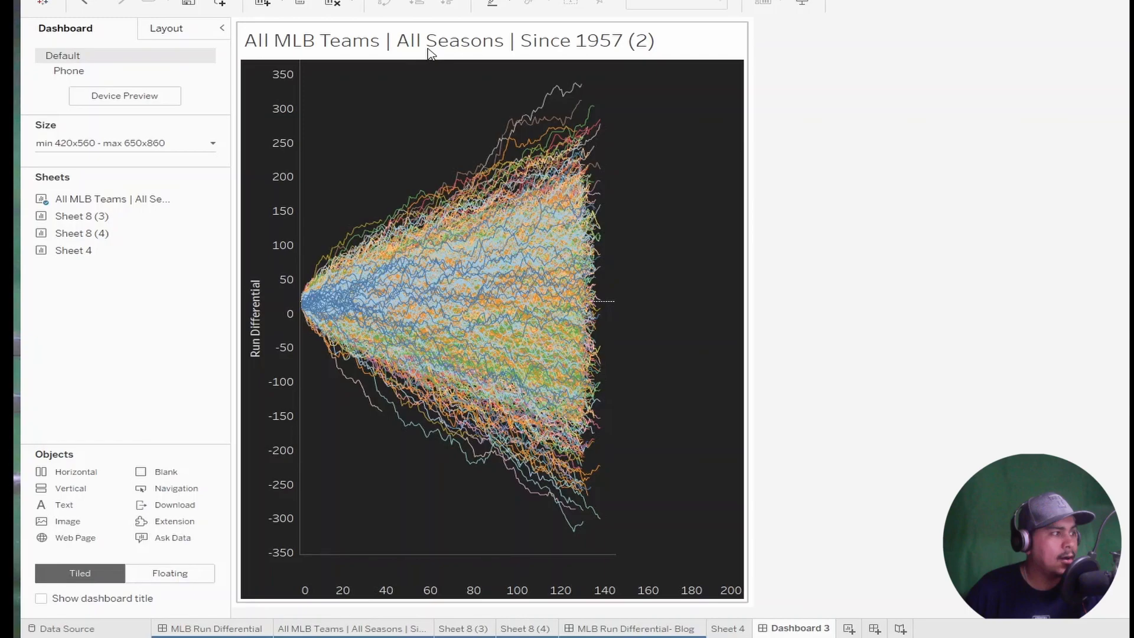
left_click(430, 53)
key("Delete")
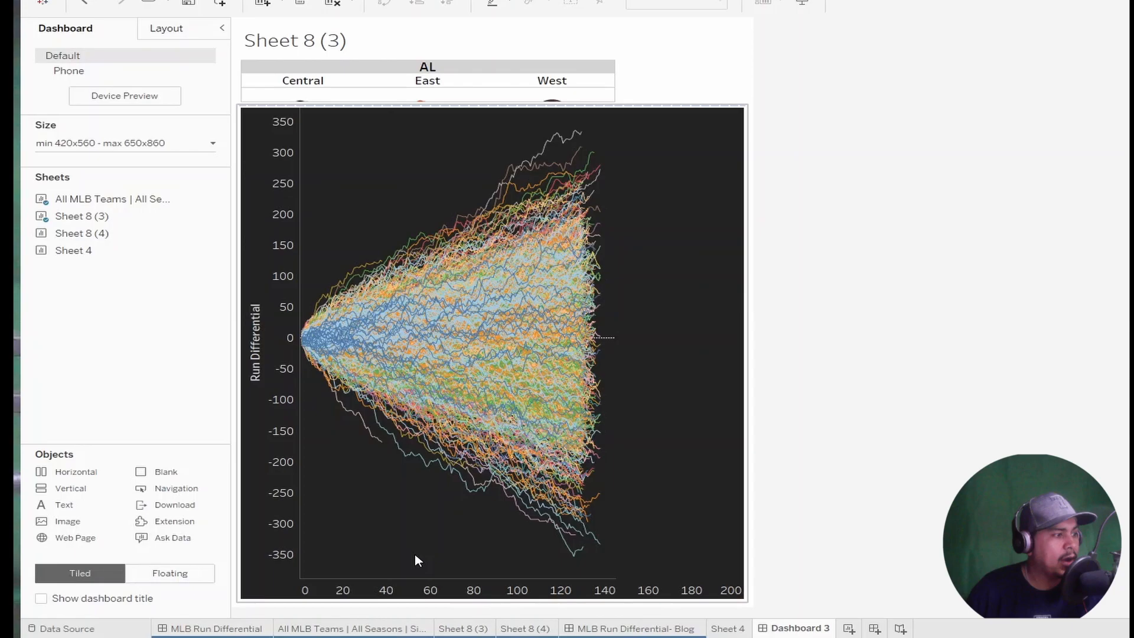
Remove the Team logo legend's layout container and hide the sheet titles of Sheet 8 (3) and Sheet 8 (4) on the dashboard
key("Delete")
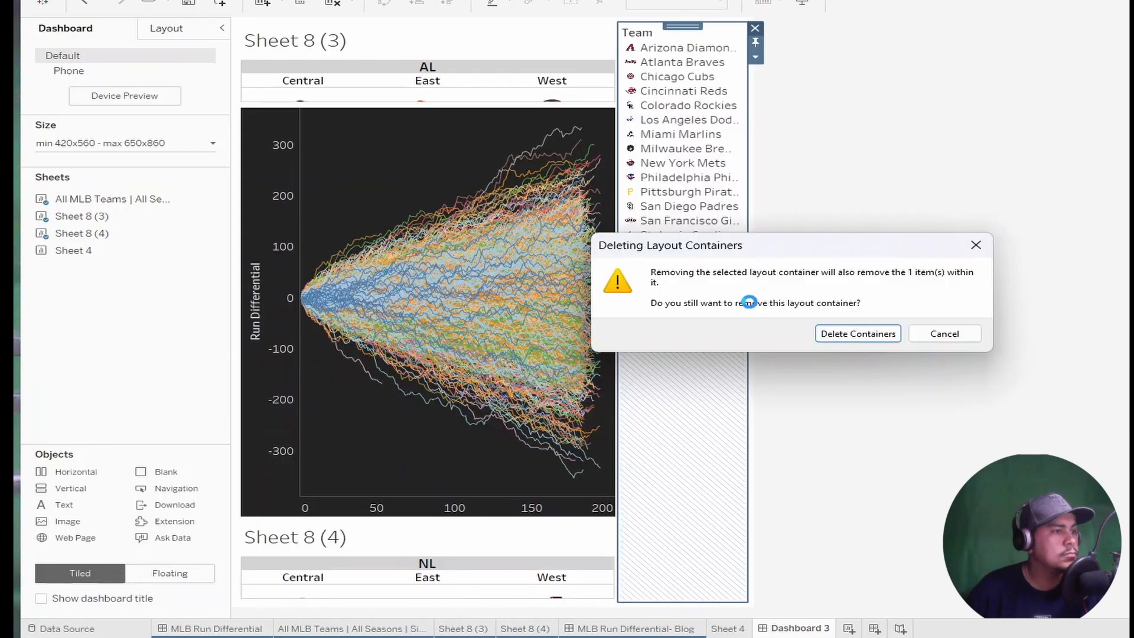
key("Return")
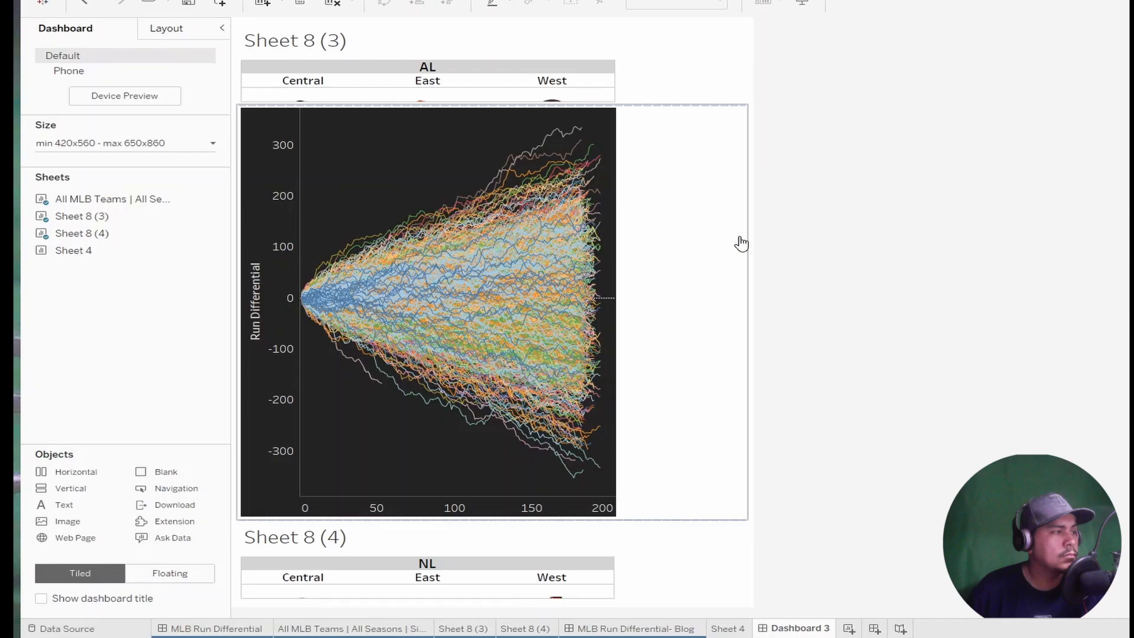
right_click(396, 535)
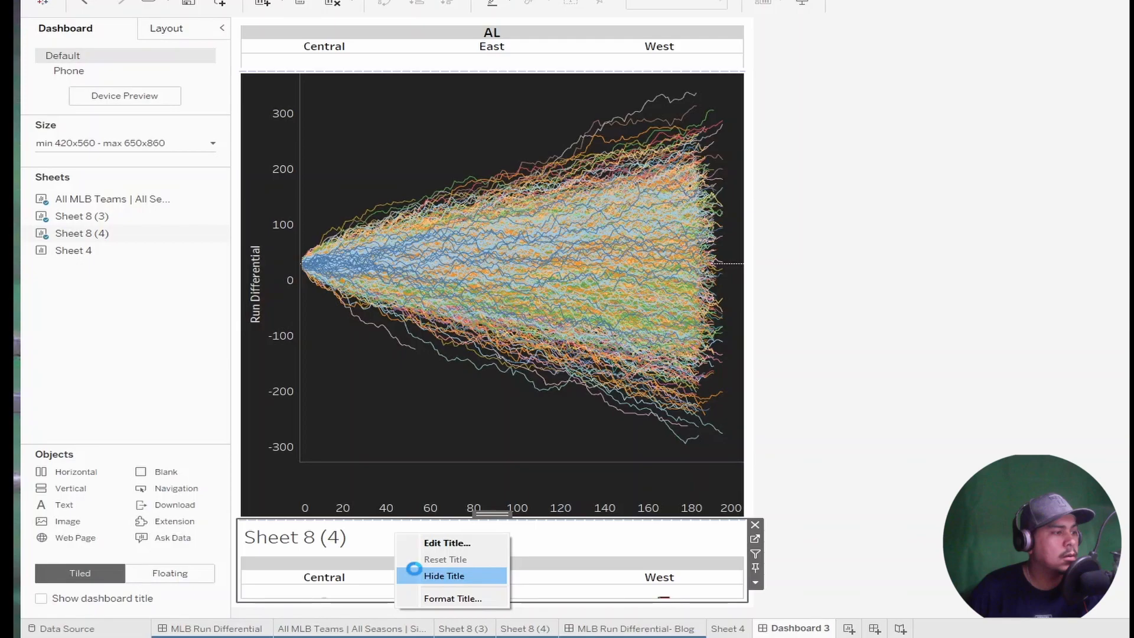
left_click(414, 568)
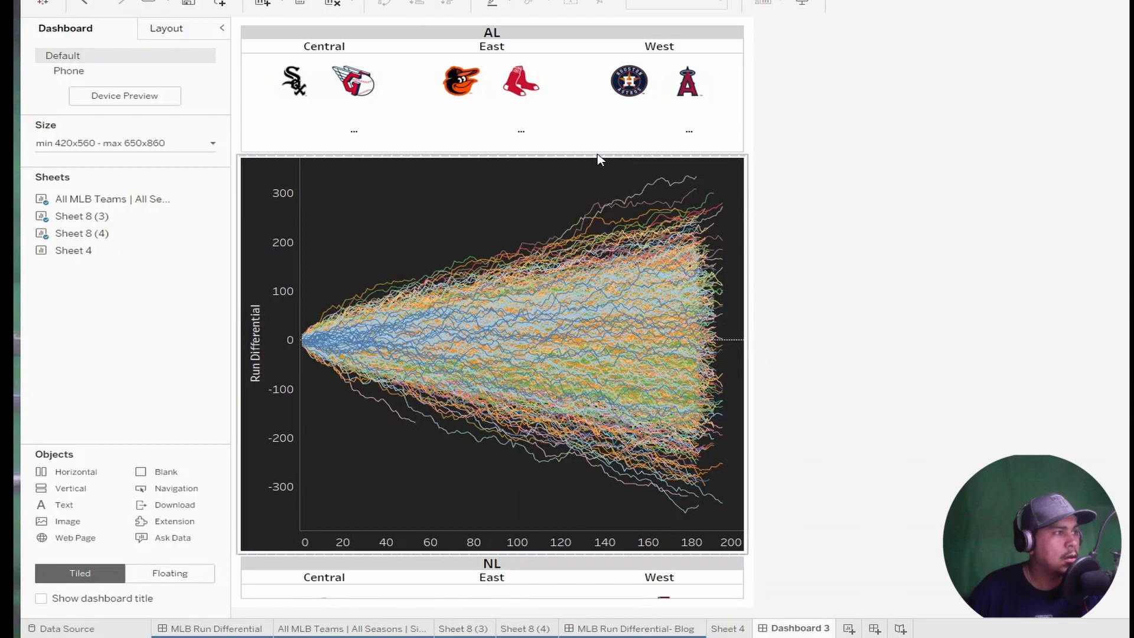
Enlarge the AL logo area above the chart and the NL logo area below it until all team logos fit
left_click_drag(598, 158, 595, 195)
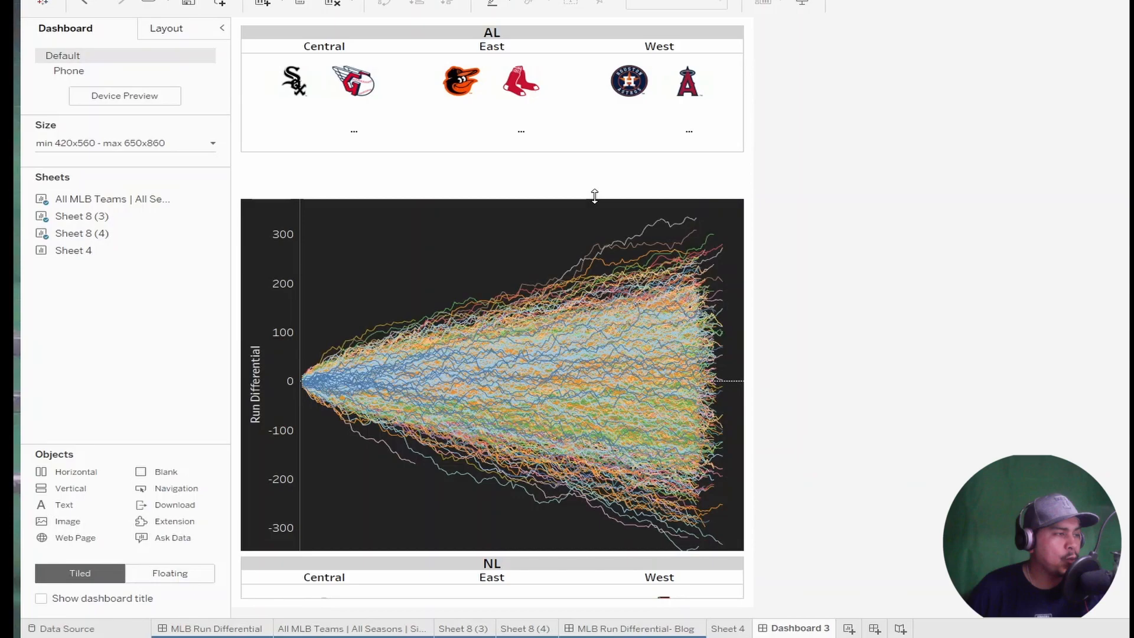
left_click_drag(594, 196, 597, 229)
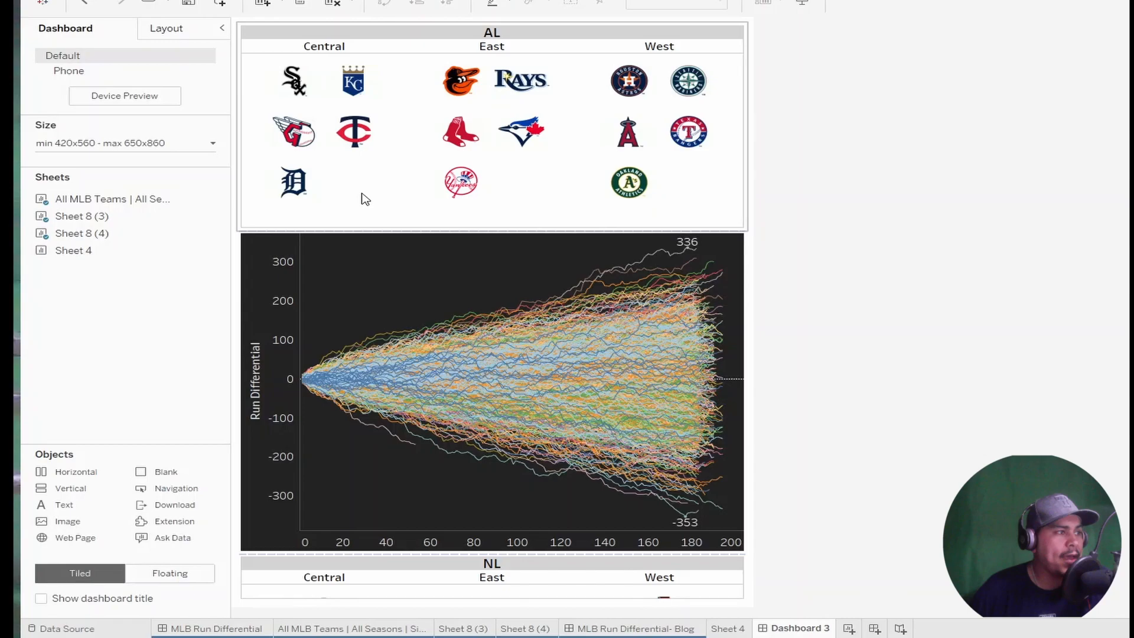
left_click_drag(391, 231, 602, 483)
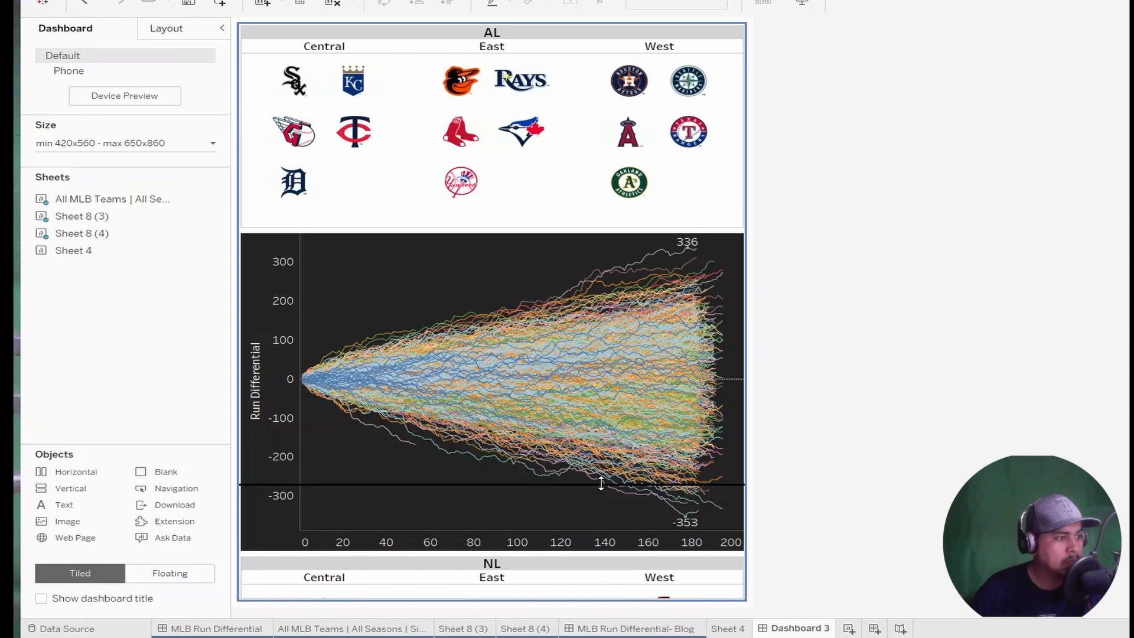
left_click_drag(602, 483, 558, 379)
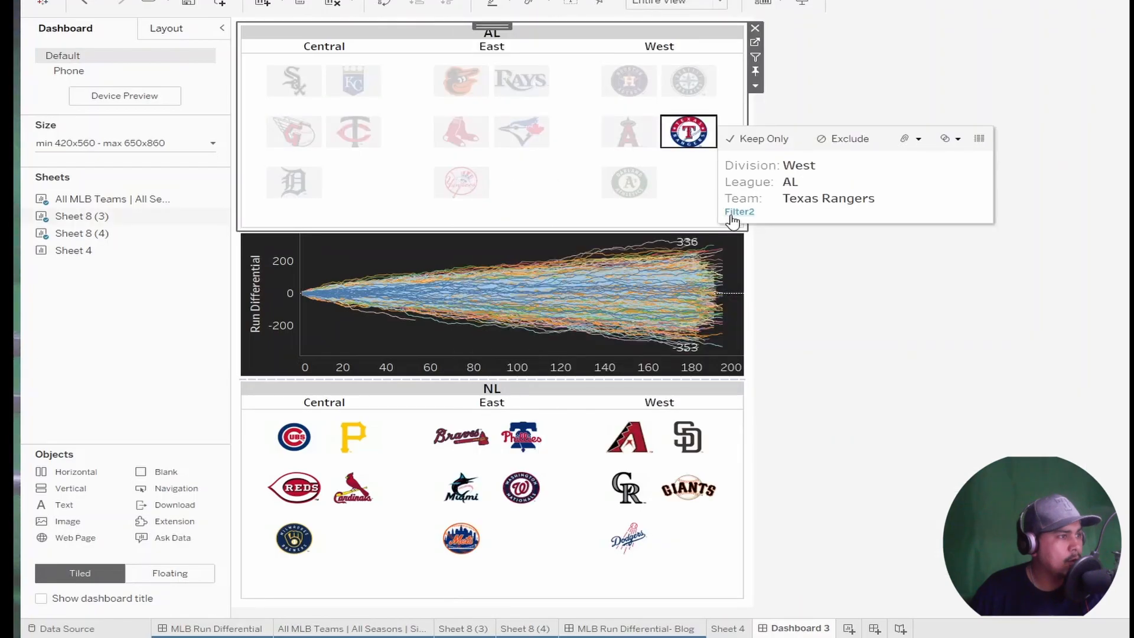
Set the dashboard's Filter2 action to run on Select with the Team field, and test it on the Texas Rangers and NL logos
left_click(448, 112)
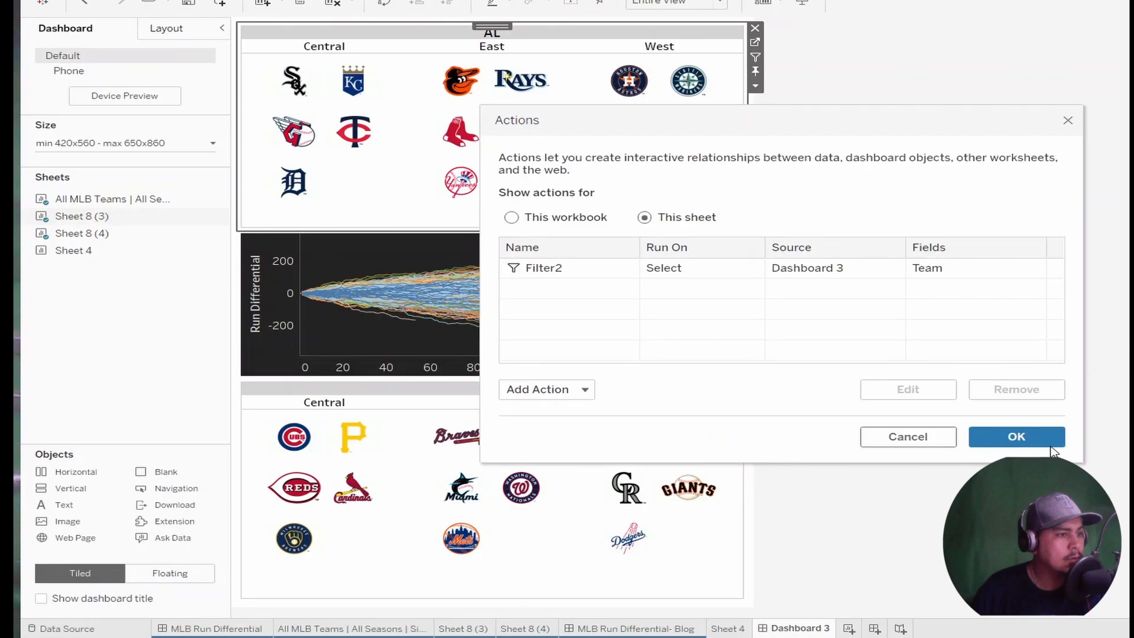
left_click(690, 132)
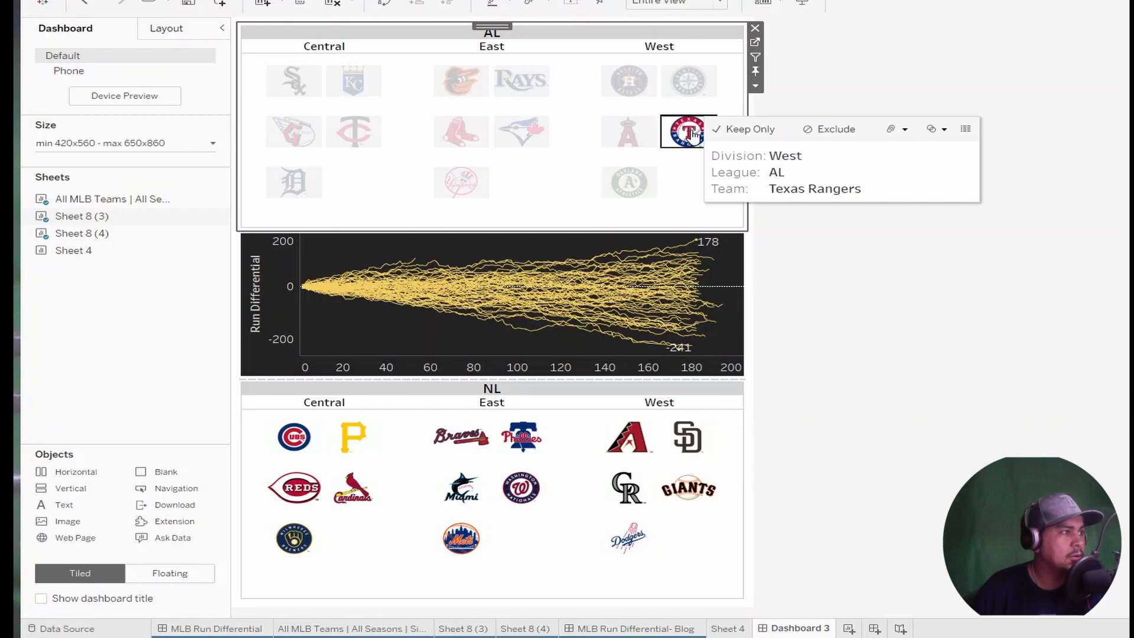
mouse_move(694, 357)
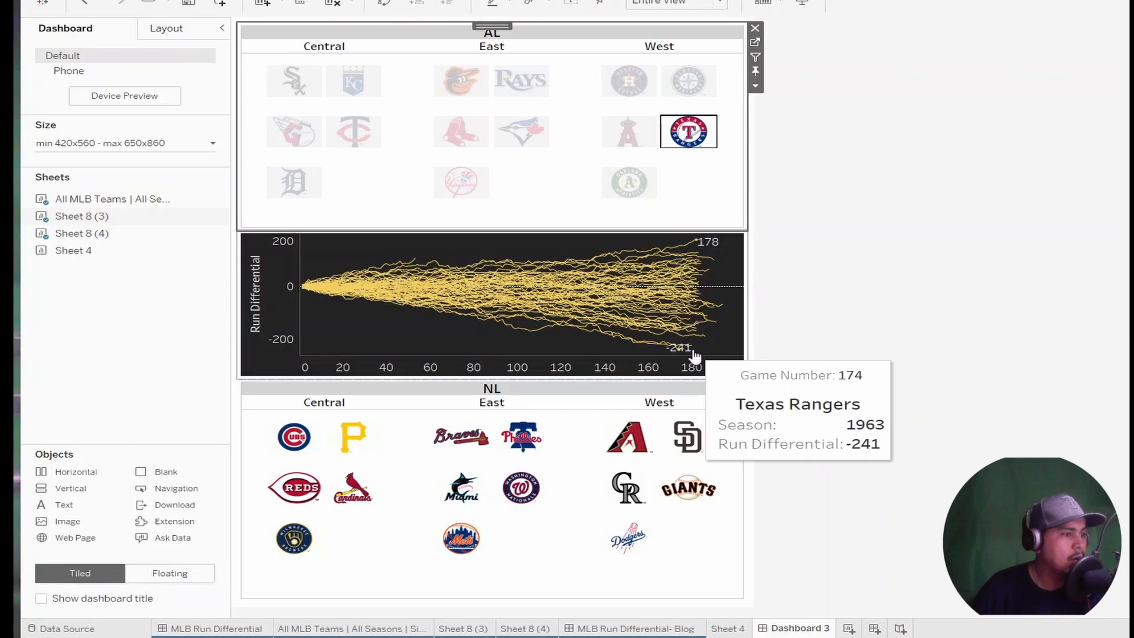
left_click(482, 553)
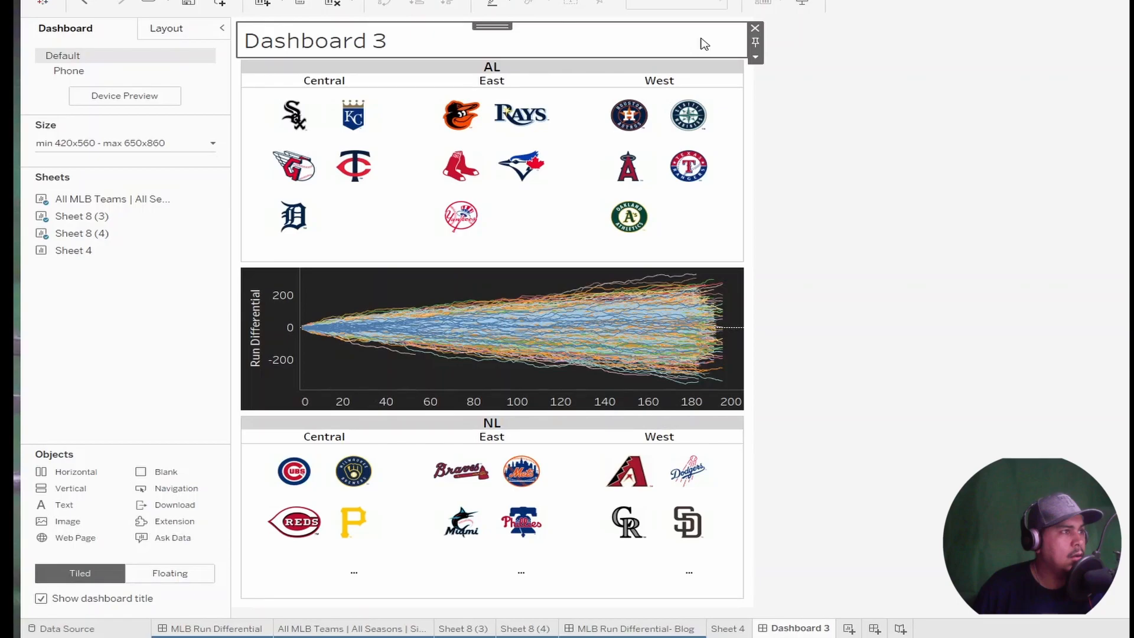
Show the chart's Year, WS Champ? and Season End: Div Rank filters and arrange them in one row beside the dashboard title
left_click(725, 378)
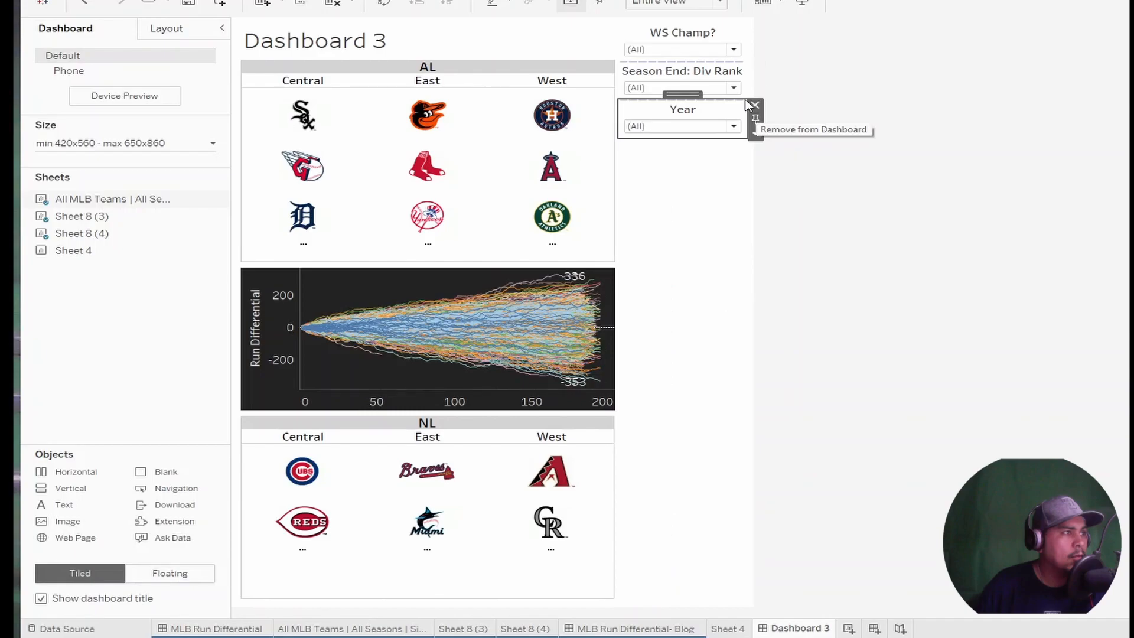
left_click(683, 24)
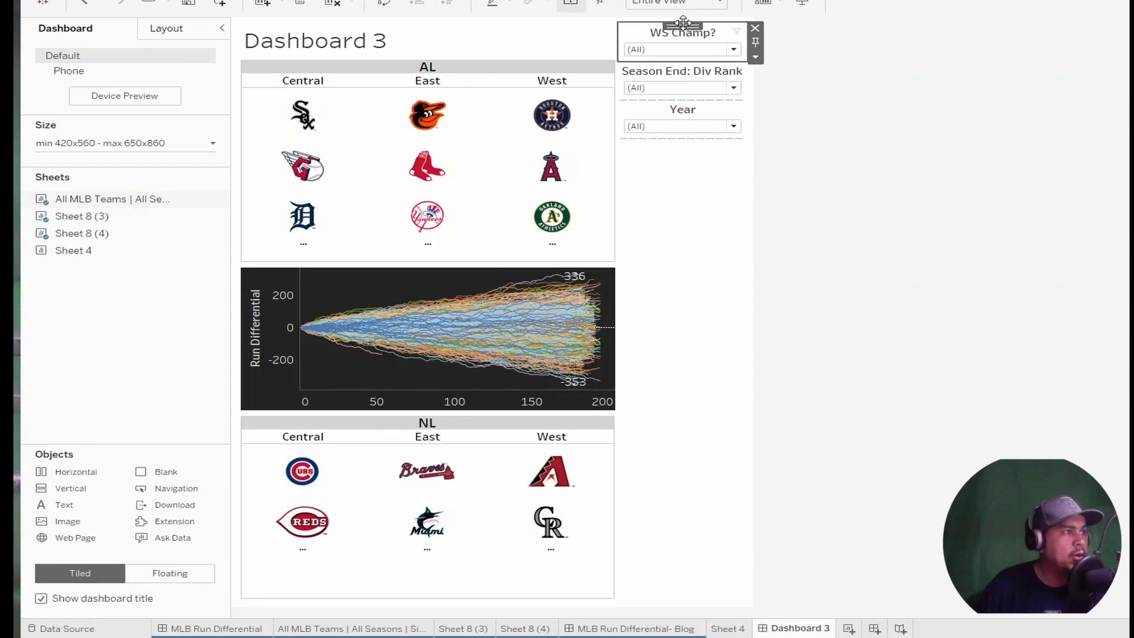
left_click_drag(684, 23, 482, 44)
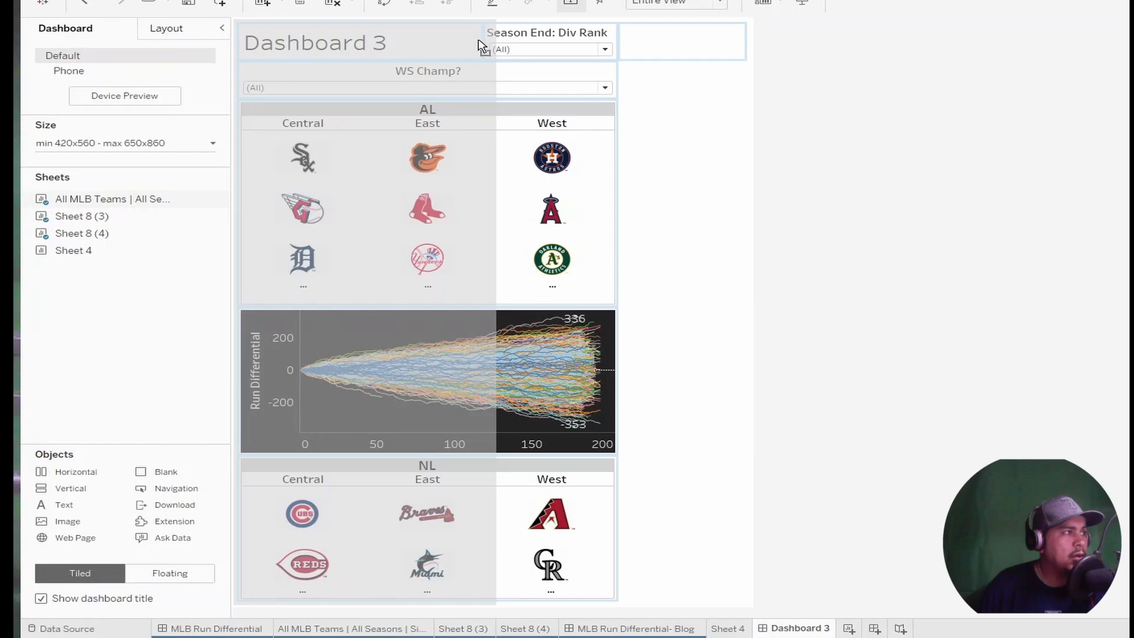
left_click_drag(481, 45, 494, 57)
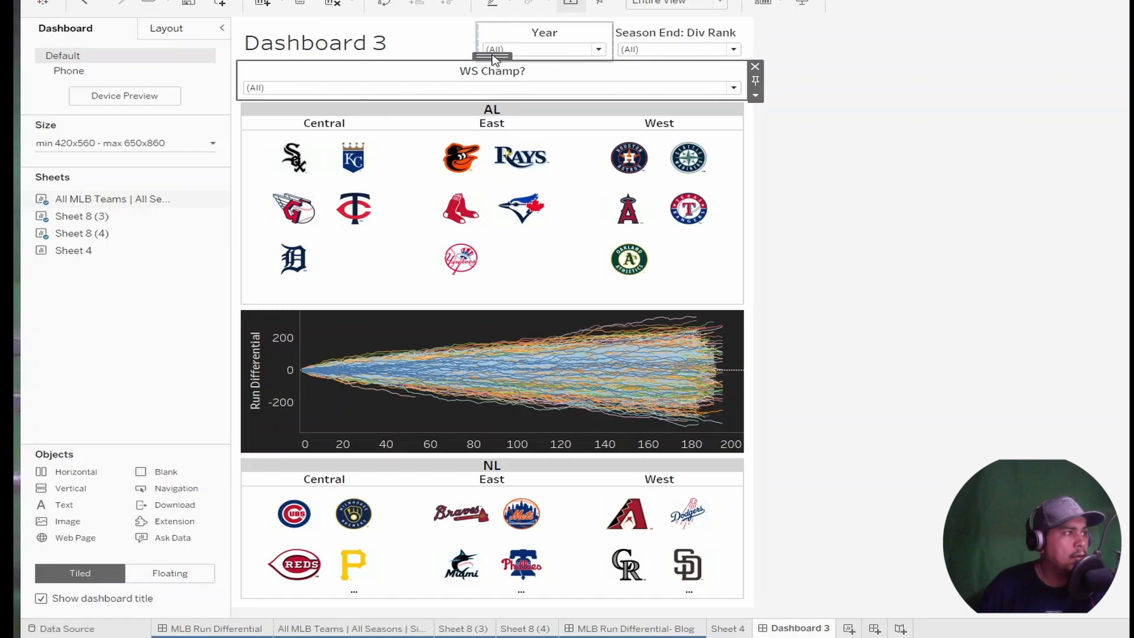
left_click_drag(493, 59, 452, 37)
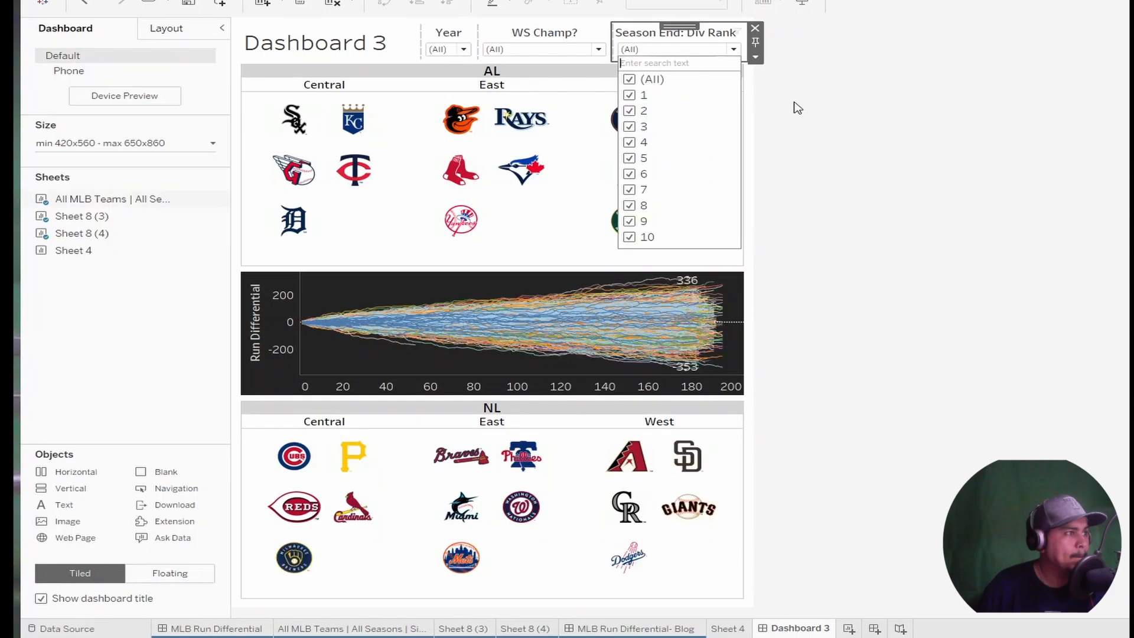
left_click(797, 108)
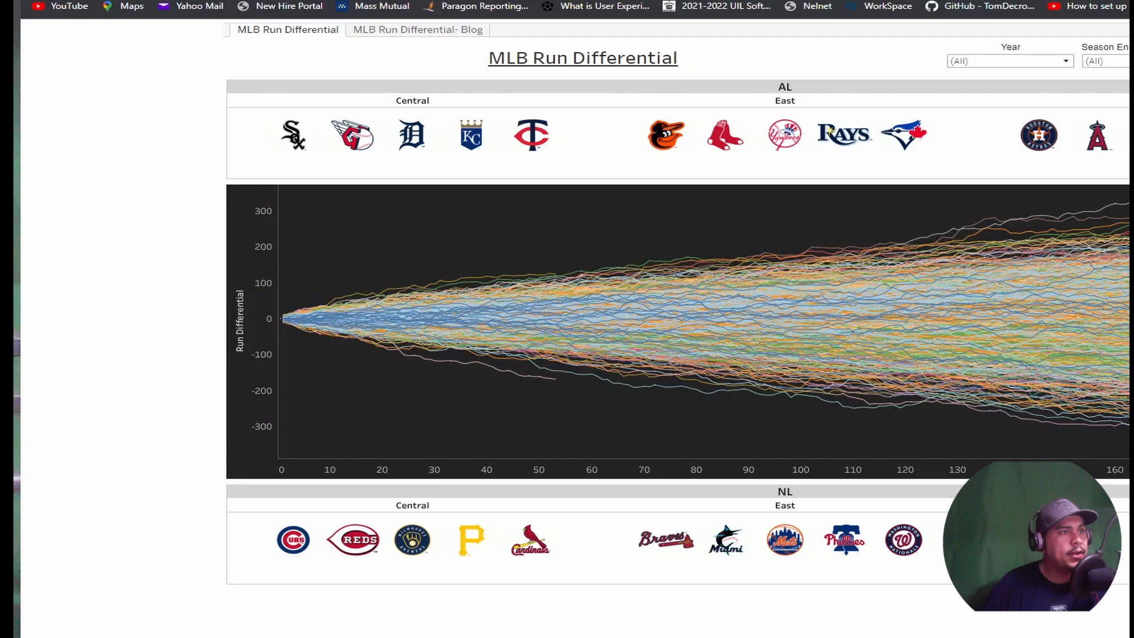
Switch to the browser and view the published MLB Run Differential dashboard on Tableau Public
scroll(1037, 187, "up", 1)
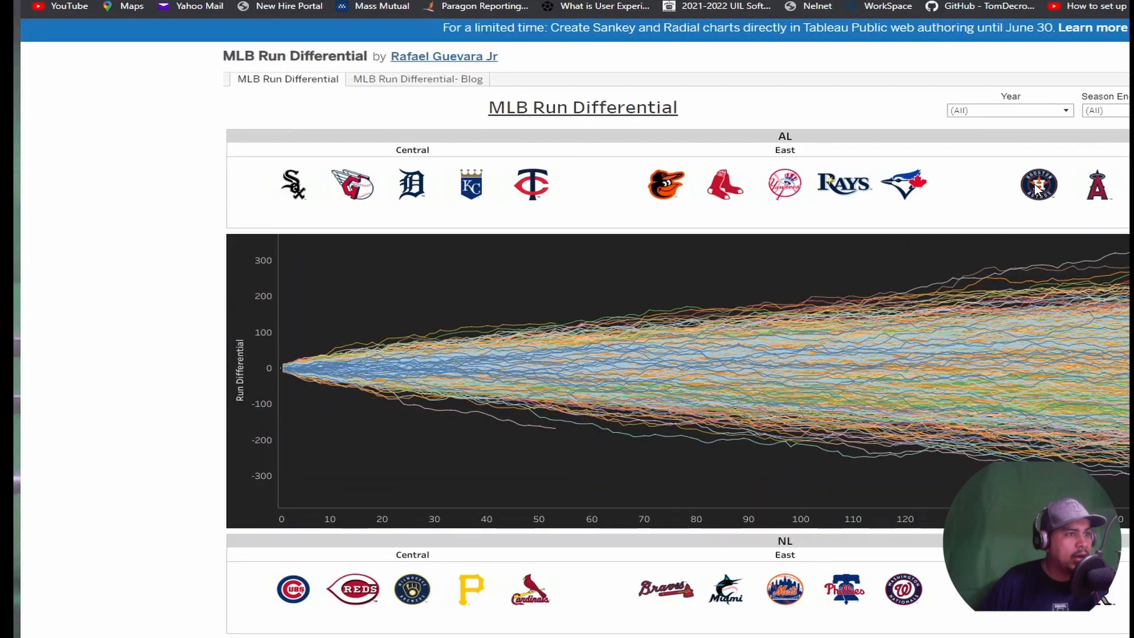